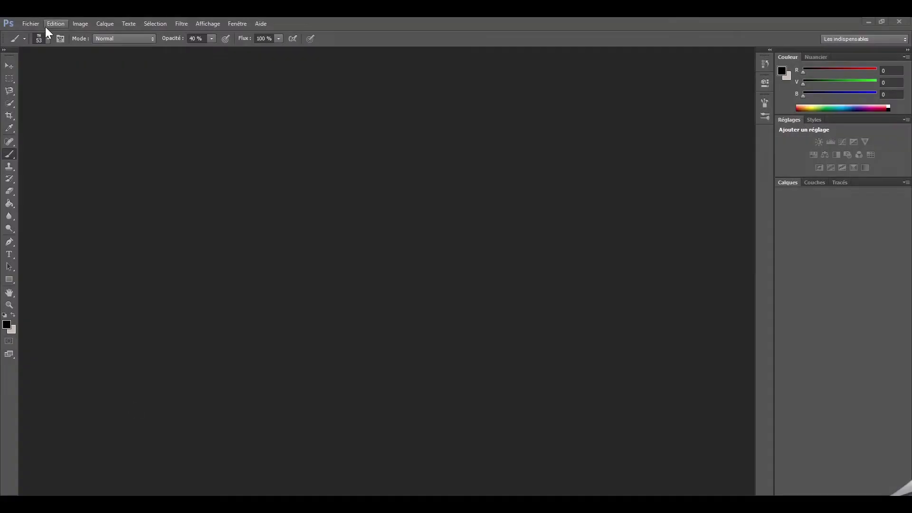
# - Create a new blank document 1500 px wide by 2000 px high
pyautogui.hotkey('alt', 'f')
pyautogui.press('n')
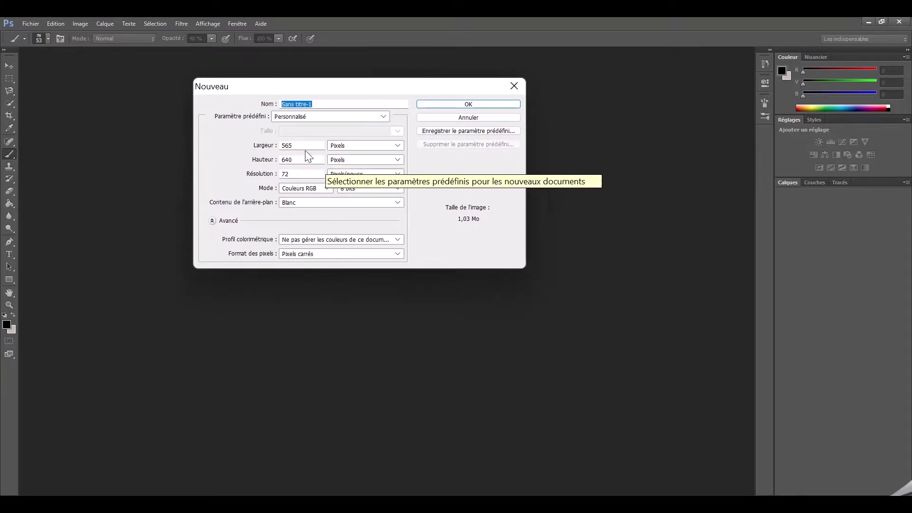
pyautogui.press('Tab')
pyautogui.press('Tab')
pyautogui.write('1500')
pyautogui.press('Tab')
pyautogui.press('Tab')
pyautogui.write('20')
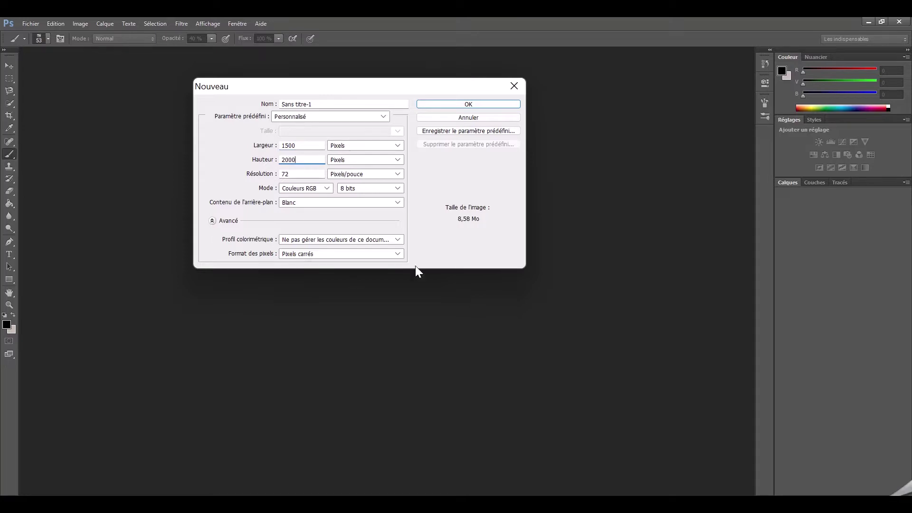
pyautogui.click(459, 106)
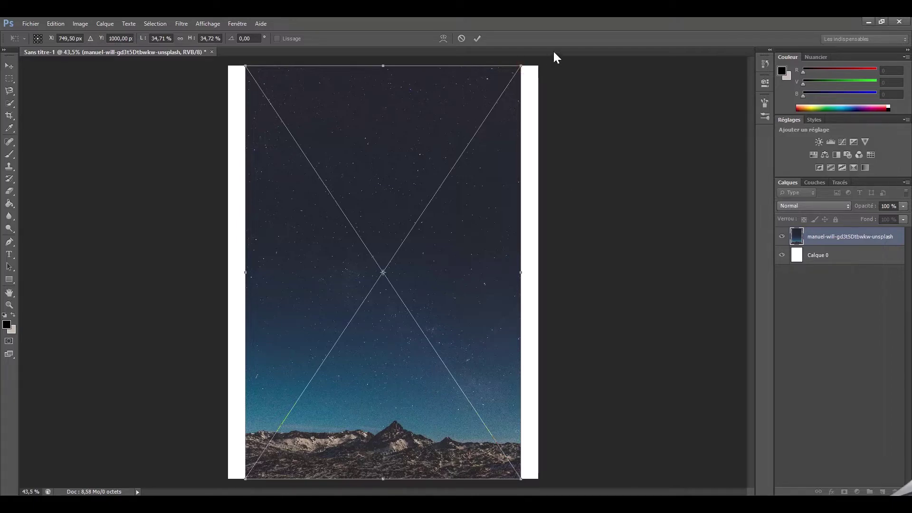
# - Scale the placed starry photo to cover the canvas and commit it
pyautogui.moveTo(521, 66)
pyautogui.mouseDown()
pyautogui.moveTo(582, 42)
pyautogui.moveTo(585, 33)
pyautogui.mouseUp()
pyautogui.moveTo(480, 240); pyautogui.dragTo(451, 235)
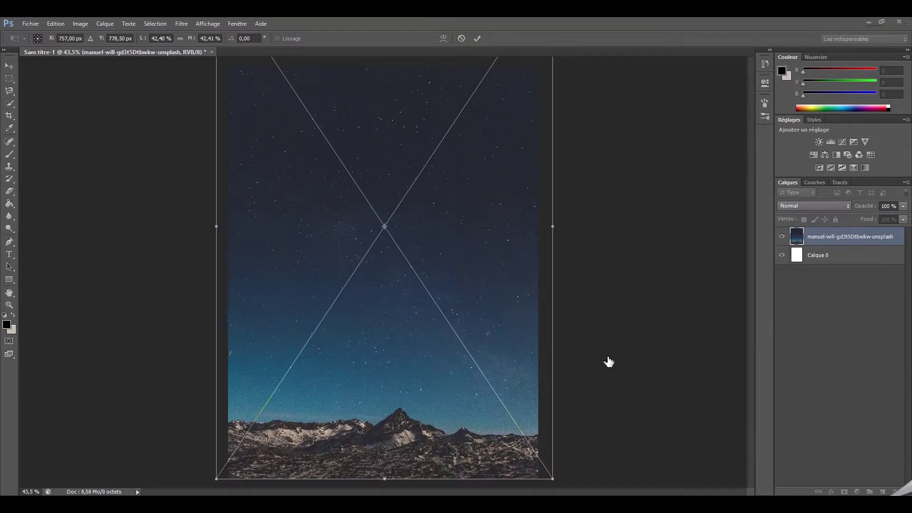
pyautogui.click(478, 38)
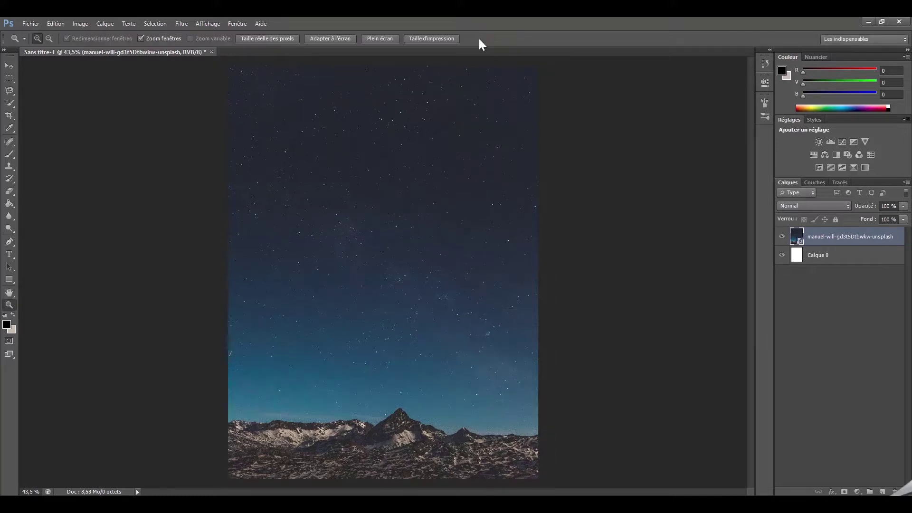
# - Add a colorized Hue/Saturation layer at hue 202, clipped to the starry photo
pyautogui.click(814, 154)
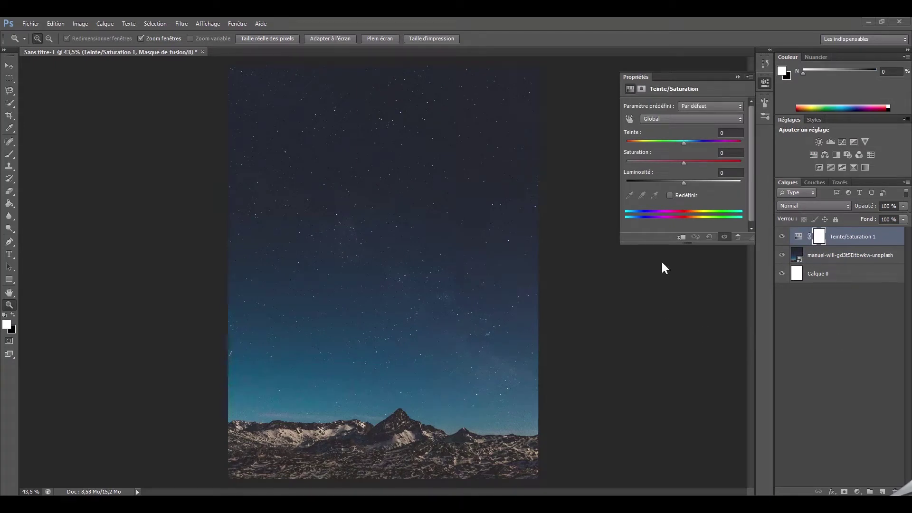
pyautogui.click(670, 195)
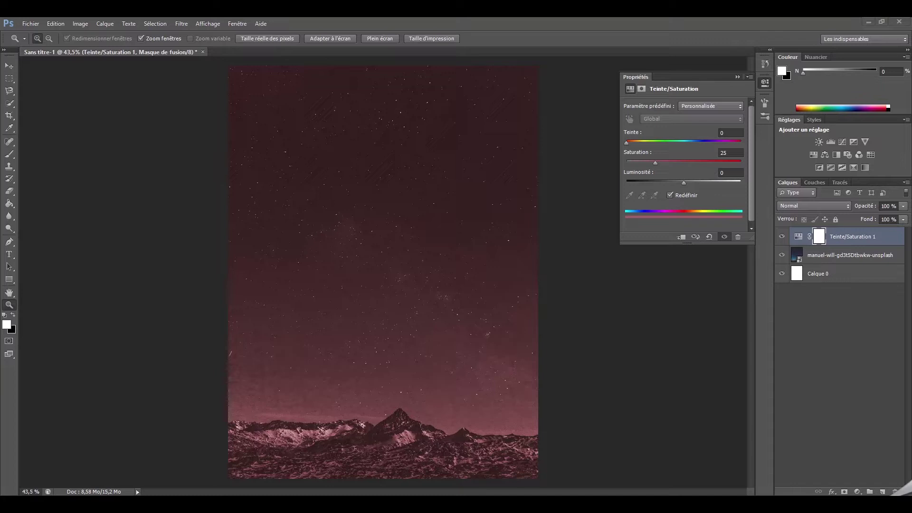
pyautogui.moveTo(628, 142); pyautogui.dragTo(690, 144)
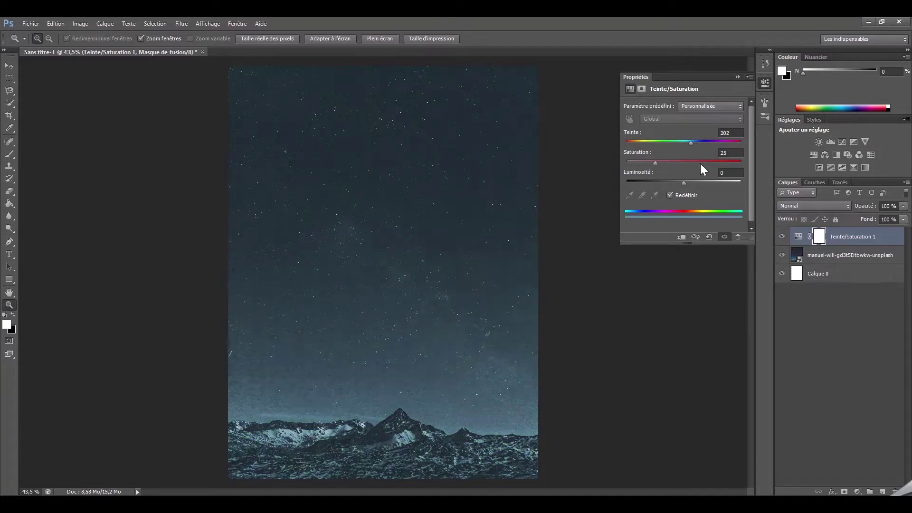
pyautogui.moveTo(662, 162); pyautogui.dragTo(663, 161)
pyautogui.press('Down')
pyautogui.click(725, 133)
pyautogui.press('Return')
pyautogui.click(740, 78)
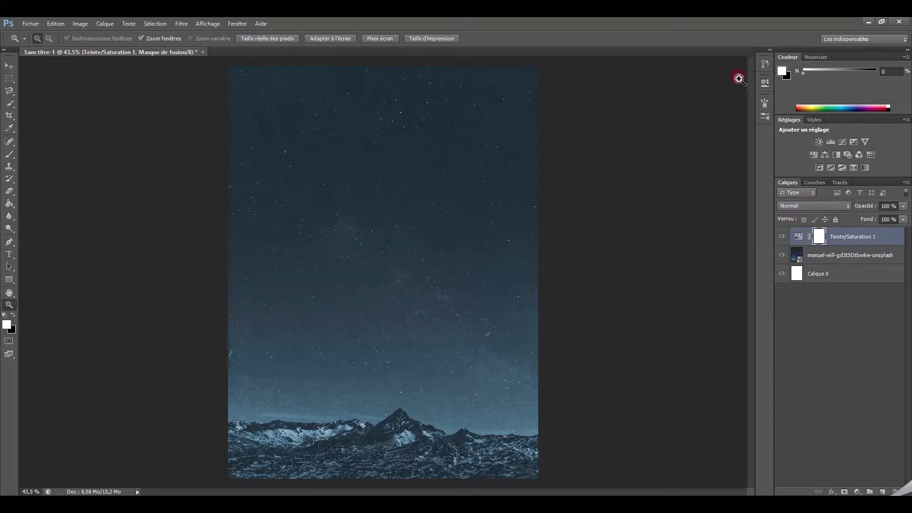
pyautogui.rightClick(837, 236)
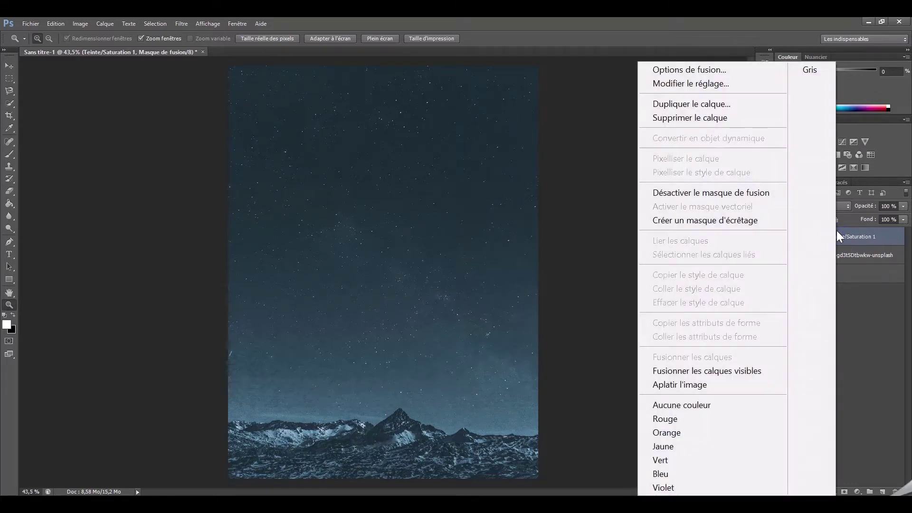
pyautogui.click(769, 221)
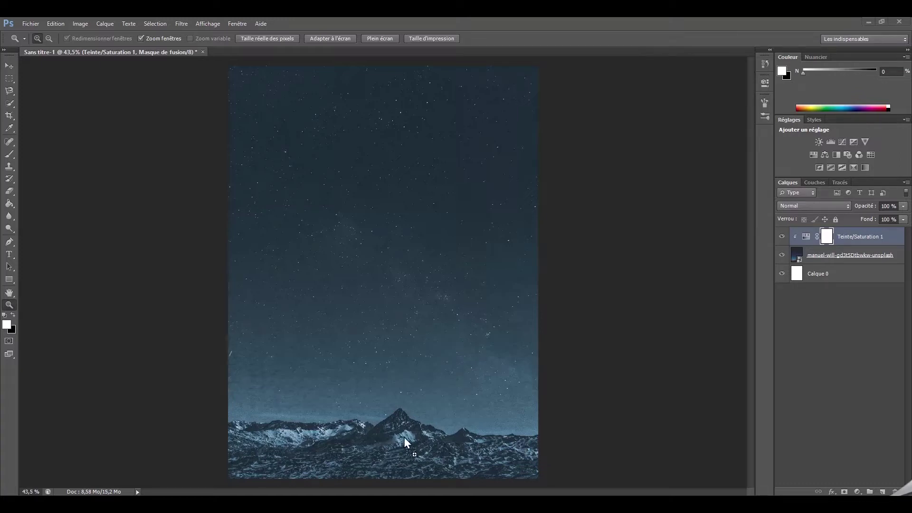
# - Place the teal mountain photo higher up the canvas
pyautogui.moveTo(364, 377); pyautogui.dragTo(477, 383)
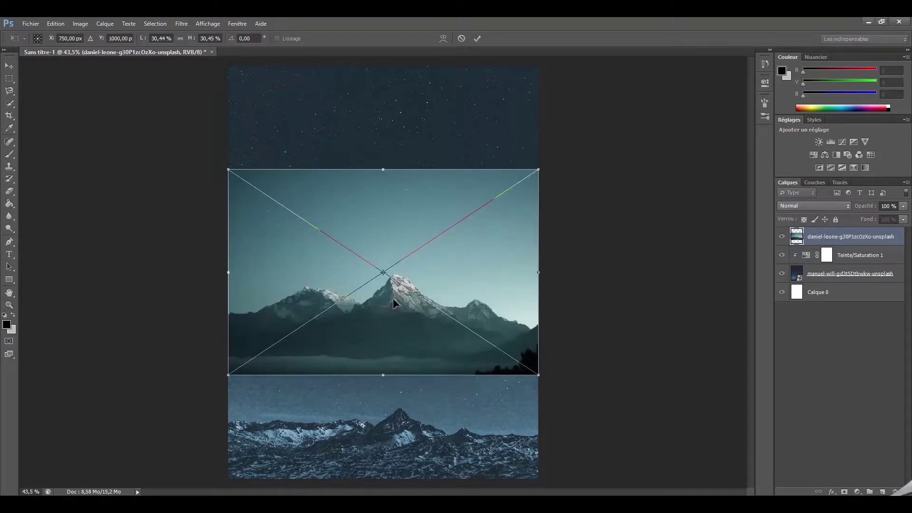
pyautogui.moveTo(397, 285)
pyautogui.mouseDown()
pyautogui.moveTo(419, 183)
pyautogui.moveTo(421, 230)
pyautogui.moveTo(426, 220)
pyautogui.mouseUp()
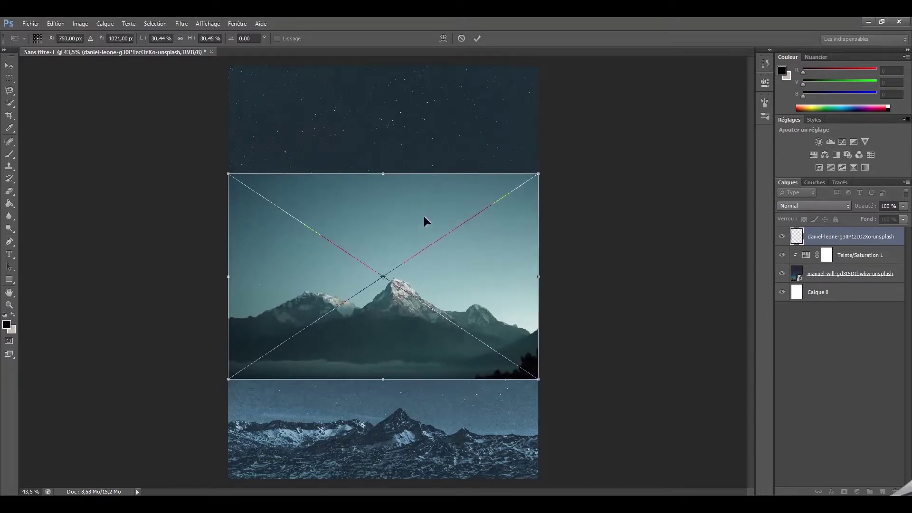
pyautogui.click(477, 38)
# - Duplicate the mountain layer, hide the original, and rasterize the copy
pyautogui.rightClick(811, 238)
pyautogui.click(752, 83)
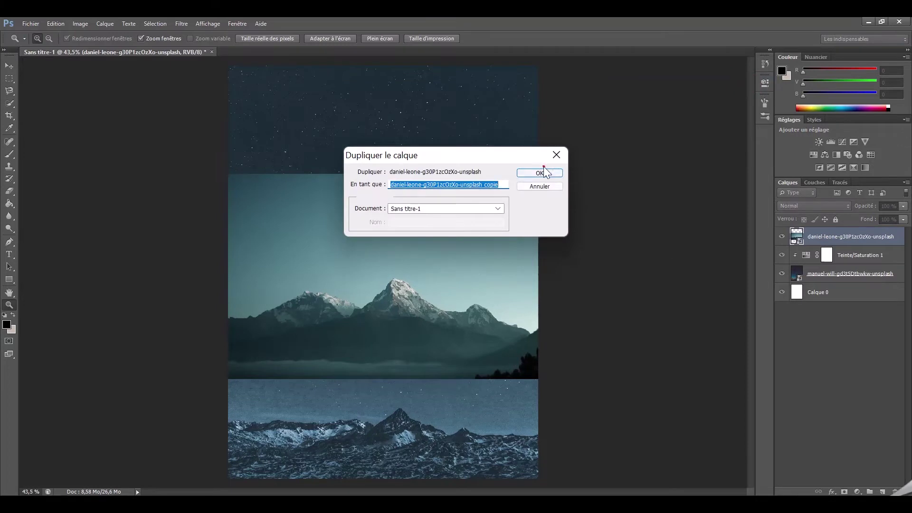
pyautogui.click(543, 171)
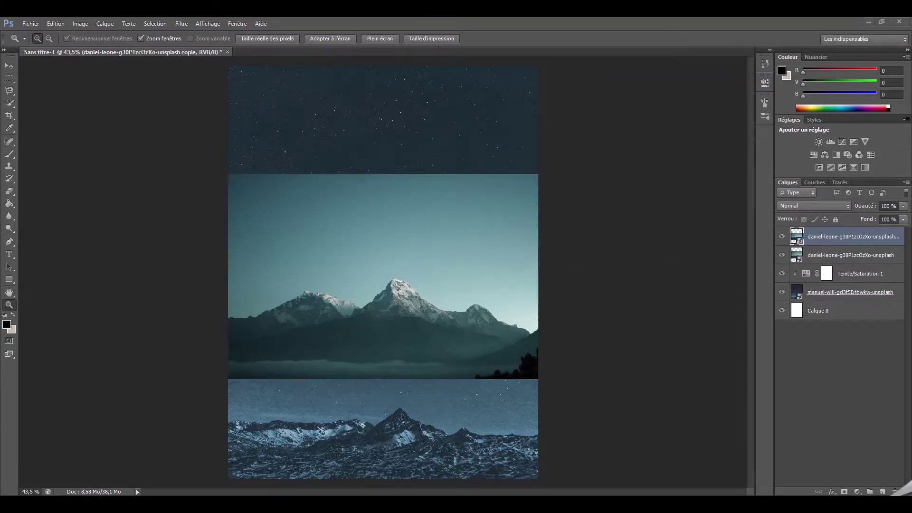
pyautogui.click(782, 255)
pyautogui.rightClick(835, 240)
pyautogui.click(759, 201)
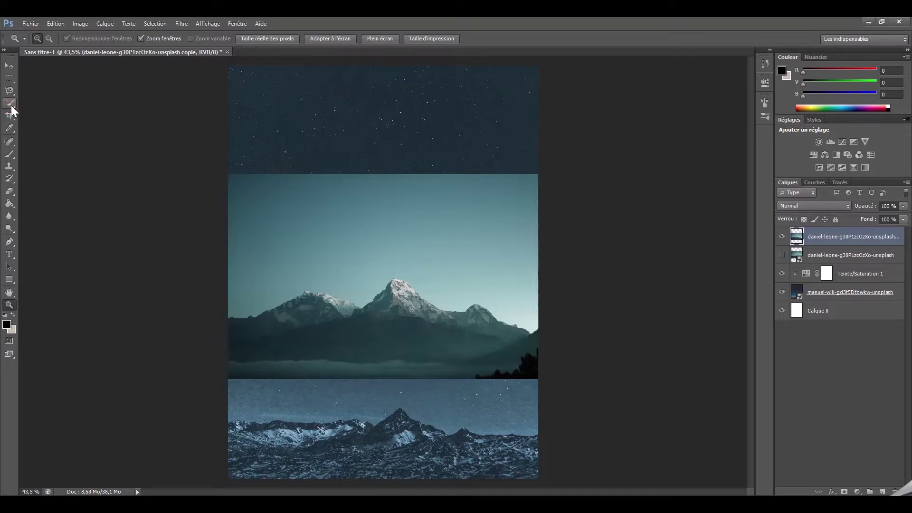
# - Delete the teal sky regions above the peaks on the copy using Magic Wand selections
pyautogui.moveTo(9, 104); pyautogui.dragTo(41, 114)
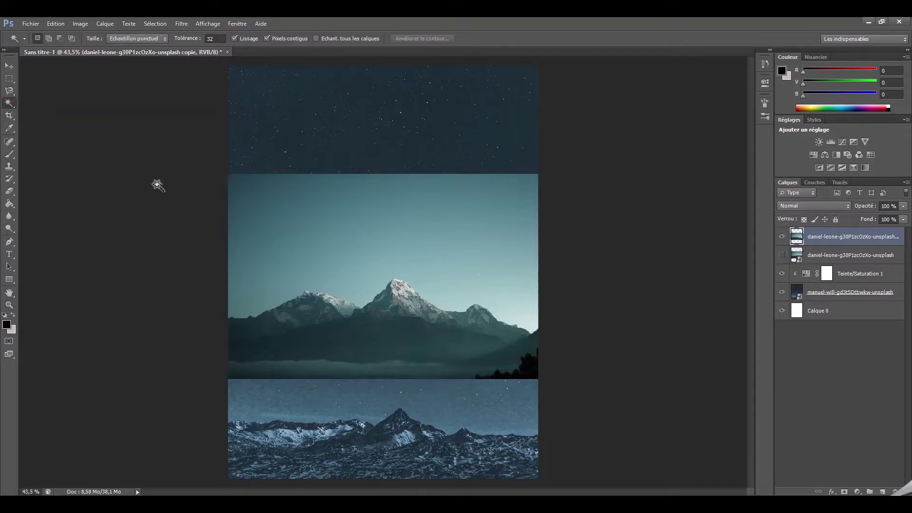
pyautogui.click(373, 240)
pyautogui.hotkey('ctrl', 'd')
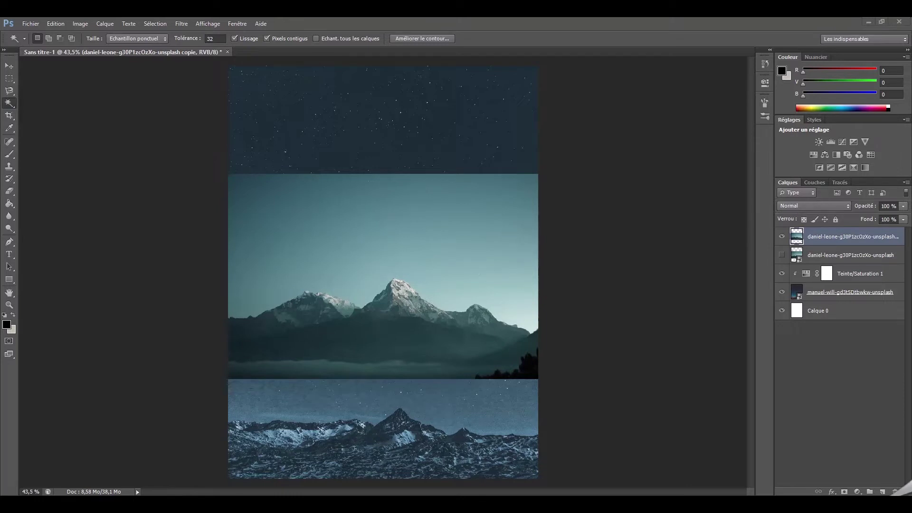
pyautogui.click(310, 209)
pyautogui.press('Delete')
pyautogui.click(297, 205)
pyautogui.press('Delete')
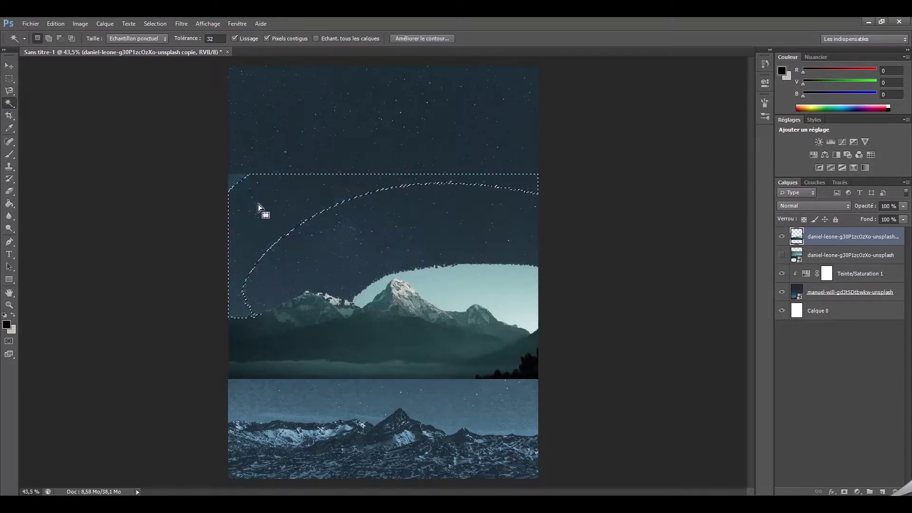
pyautogui.click(235, 180)
pyautogui.press('Delete')
pyautogui.click(456, 285)
pyautogui.press('Delete')
pyautogui.click(521, 315)
pyautogui.press('Delete')
pyautogui.hotkey('ctrl', 'd')
# - Show the original mountain layer again and make it the active layer
pyautogui.click(781, 255)
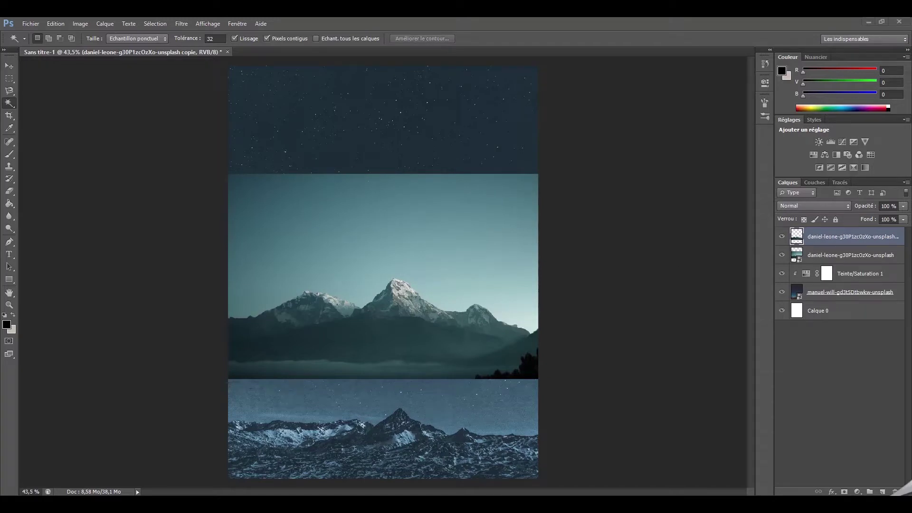
pyautogui.click(835, 259)
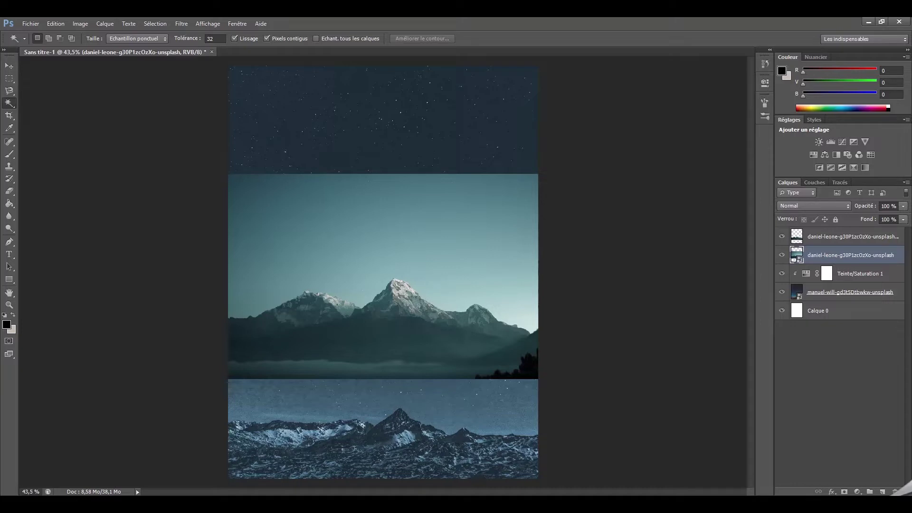
pyautogui.click(12, 193)
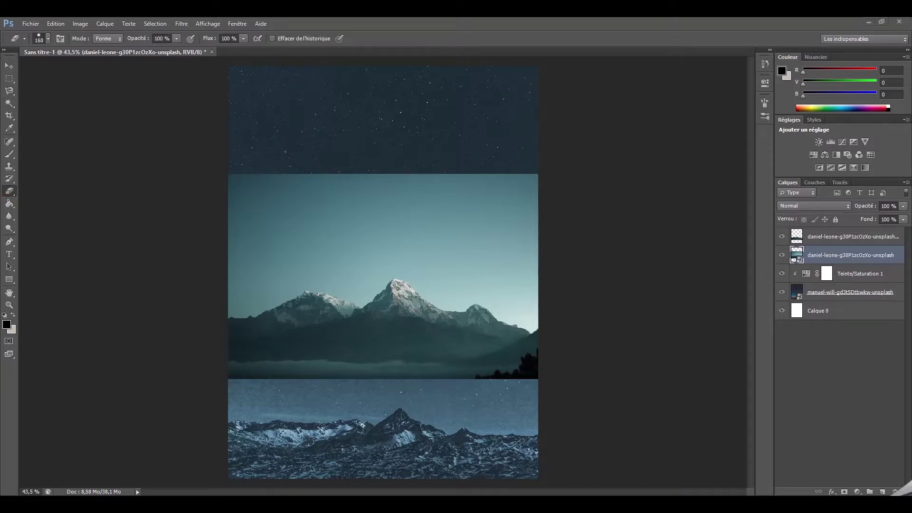
# - Set the eraser opacity to 48% and rasterize the original mountain layer
pyautogui.click(159, 38)
pyautogui.write('8')
pyautogui.click(850, 240)
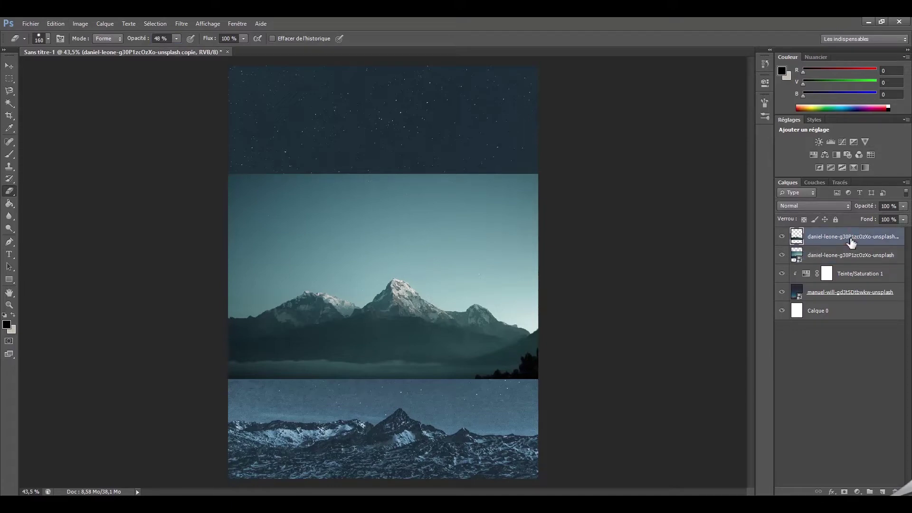
pyautogui.click(846, 258)
pyautogui.click(779, 193)
# - Erase the mountain photo's top and bright glow band with a large soft eraser
pyautogui.click(38, 38)
pyautogui.moveTo(75, 68); pyautogui.dragTo(76, 68)
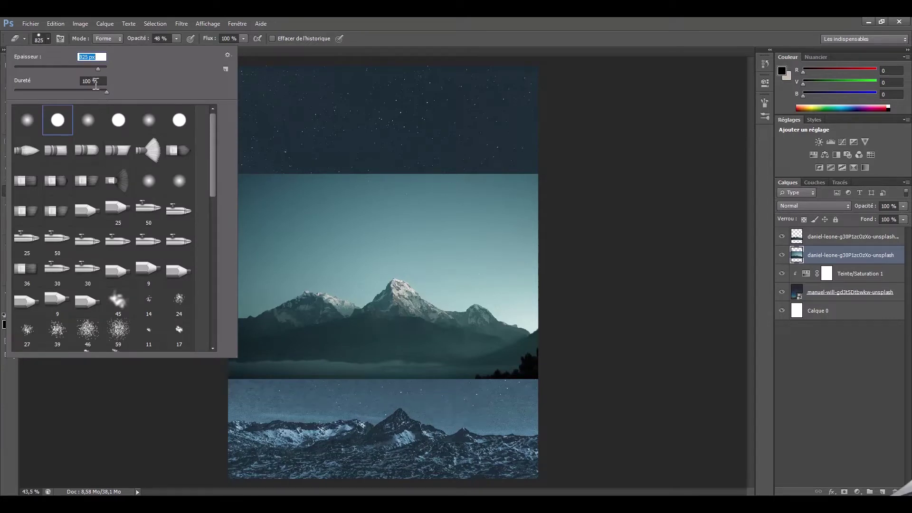
pyautogui.press('Return')
pyautogui.moveTo(456, 200); pyautogui.dragTo(274, 146)
pyautogui.moveTo(234, 87); pyautogui.dragTo(437, 92)
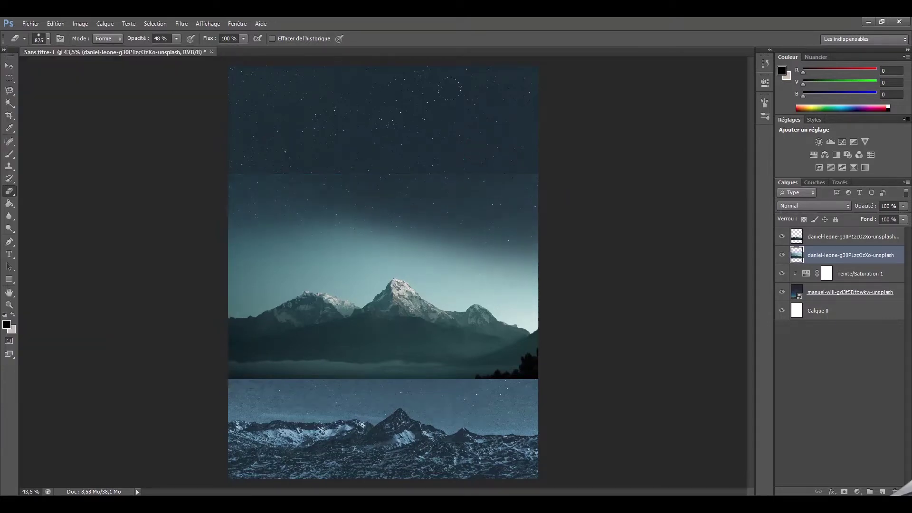
pyautogui.click(38, 40)
pyautogui.moveTo(99, 68); pyautogui.dragTo(71, 68)
pyautogui.press('Return')
pyautogui.moveTo(442, 228)
pyautogui.mouseDown()
pyautogui.moveTo(247, 238)
pyautogui.moveTo(352, 228)
pyautogui.mouseUp()
pyautogui.moveTo(476, 247); pyautogui.dragTo(537, 304)
pyautogui.moveTo(394, 180); pyautogui.dragTo(266, 223)
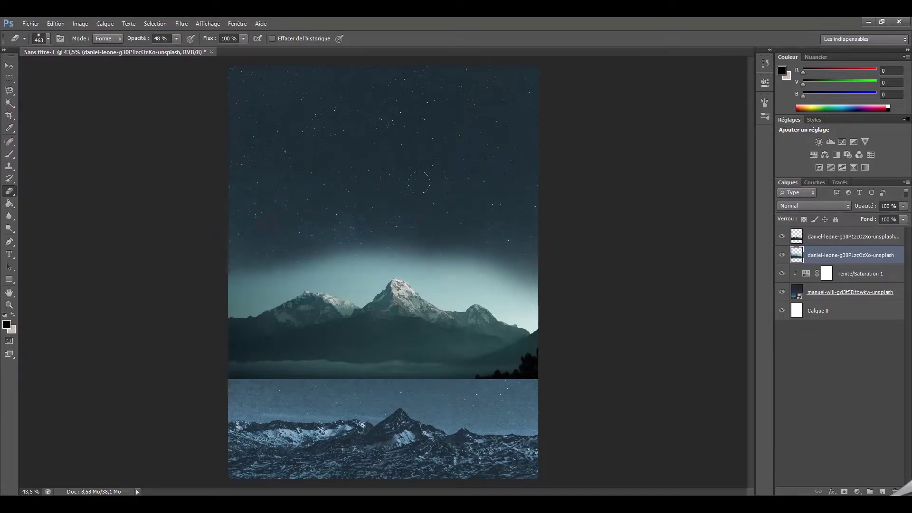
pyautogui.moveTo(513, 256); pyautogui.dragTo(266, 252)
pyautogui.moveTo(437, 257); pyautogui.dragTo(233, 273)
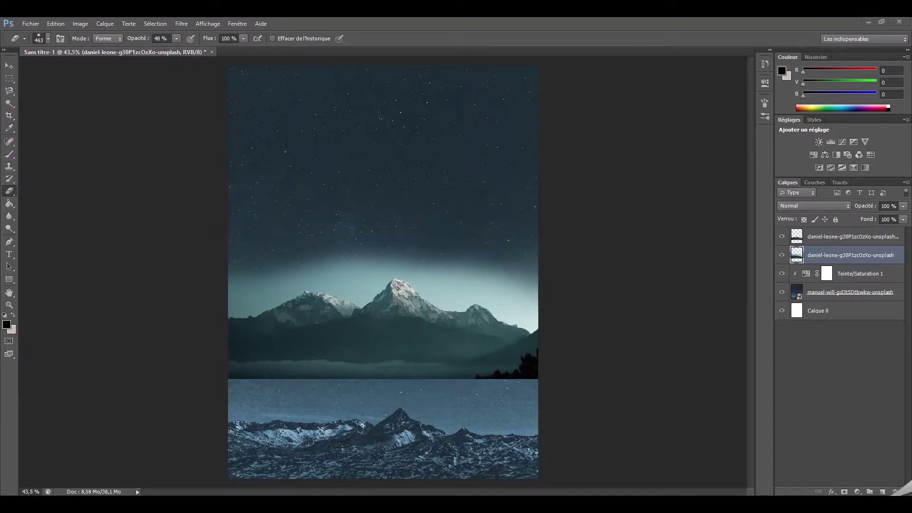
# - Lower the mountain layer's opacity to 62%
pyautogui.click(903, 206)
pyautogui.moveTo(904, 216); pyautogui.dragTo(883, 217)
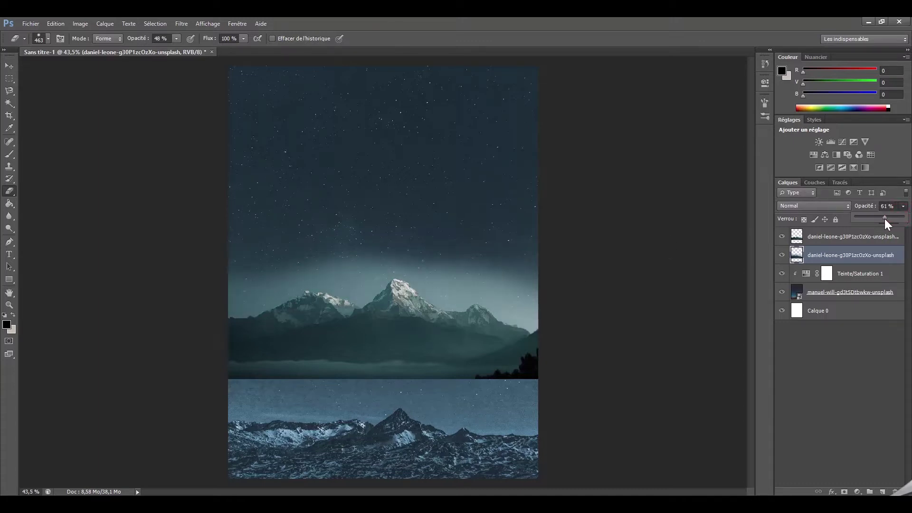
pyautogui.moveTo(885, 218); pyautogui.dragTo(886, 218)
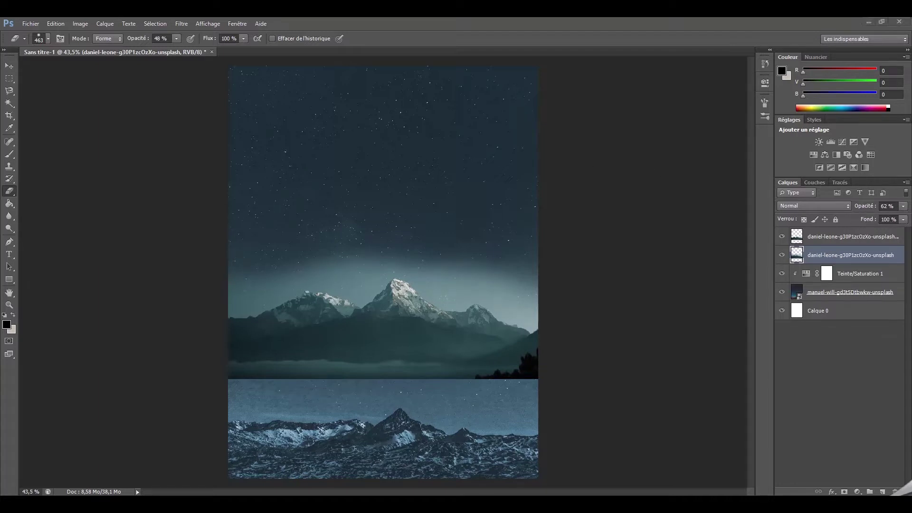
pyautogui.moveTo(582, 358); pyautogui.dragTo(525, 327)
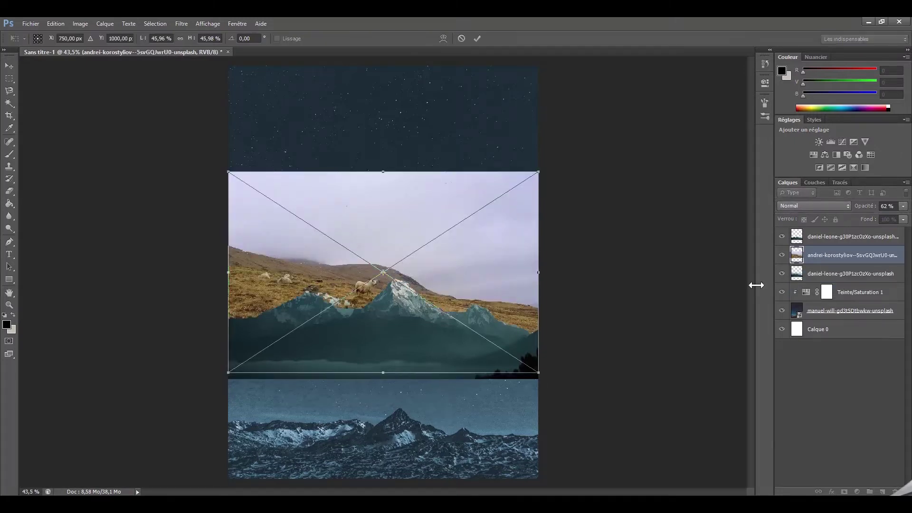
# - Move the sheep photo to the top of the layer stack and lower on the canvas
pyautogui.click(477, 39)
pyautogui.moveTo(833, 254); pyautogui.dragTo(832, 234)
pyautogui.press('e')
pyautogui.click(424, 259)
pyautogui.press('Return')
pyautogui.press('v')
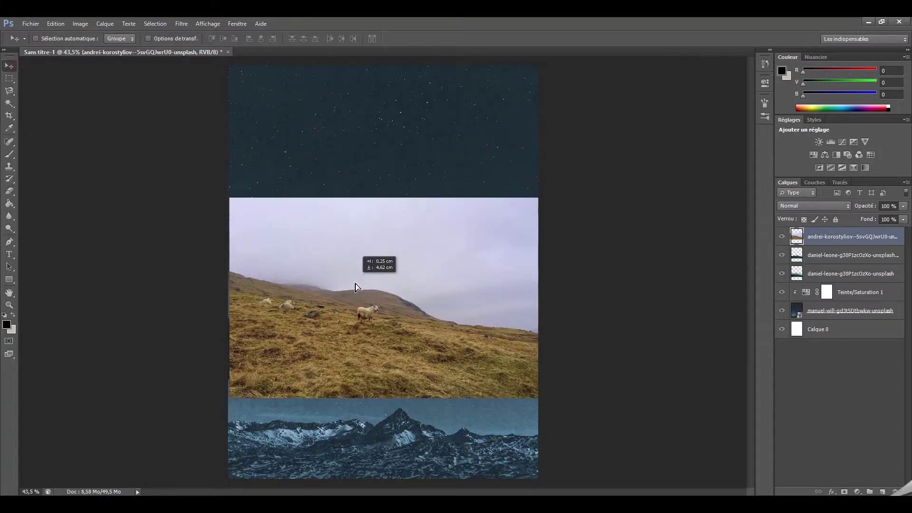
pyautogui.moveTo(356, 257); pyautogui.dragTo(359, 320)
# - Rotate and enlarge the sheep photo so its tilted meadow spans the canvas width
pyautogui.hotkey('ctrl', 't')
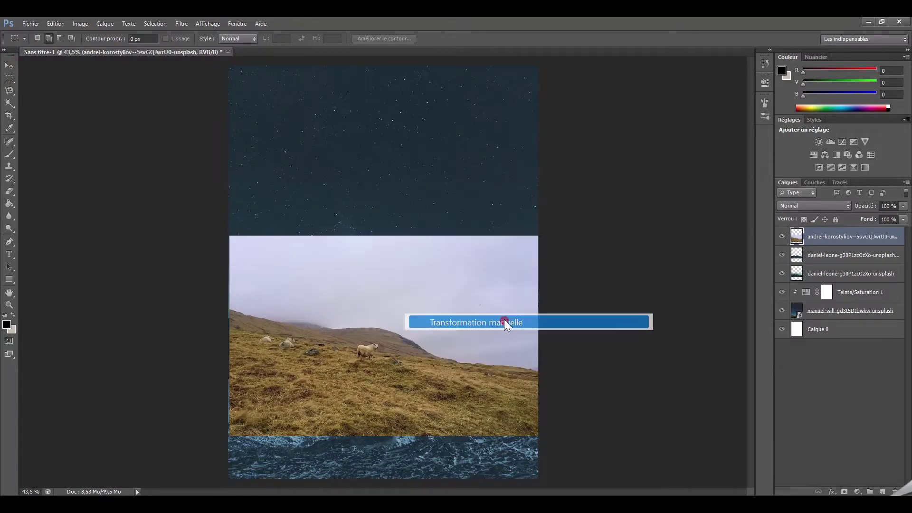
pyautogui.moveTo(503, 319); pyautogui.dragTo(554, 212)
pyautogui.moveTo(547, 418); pyautogui.dragTo(585, 451)
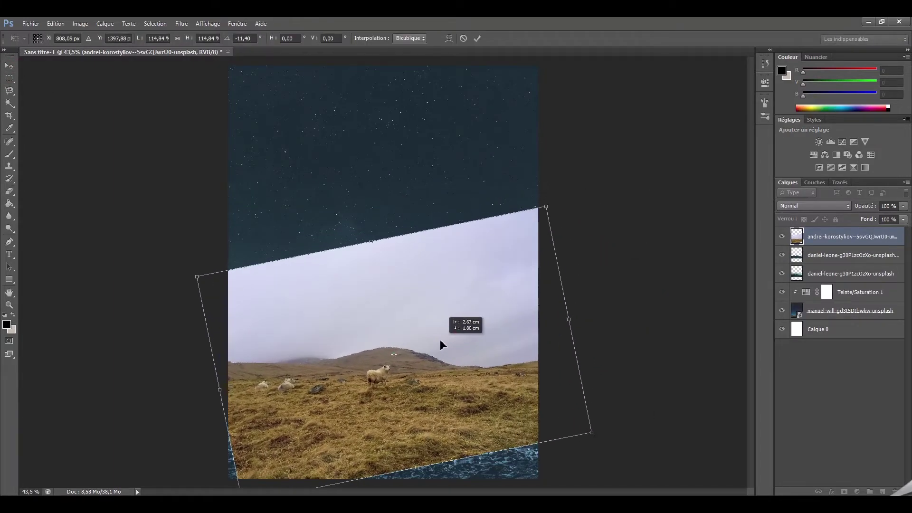
pyautogui.moveTo(444, 345); pyautogui.dragTo(444, 368)
pyautogui.moveTo(538, 227); pyautogui.dragTo(536, 262)
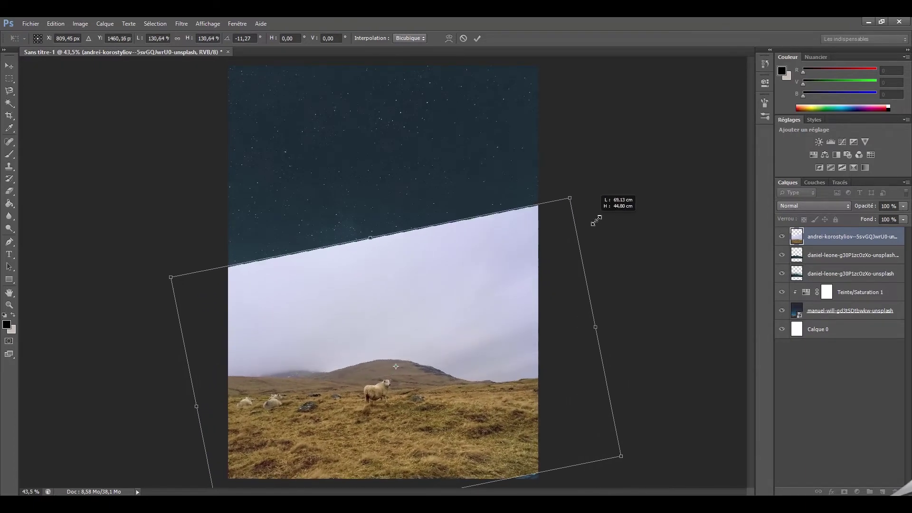
pyautogui.moveTo(536, 263)
pyautogui.mouseDown()
pyautogui.moveTo(535, 242)
pyautogui.moveTo(536, 252)
pyautogui.mouseUp()
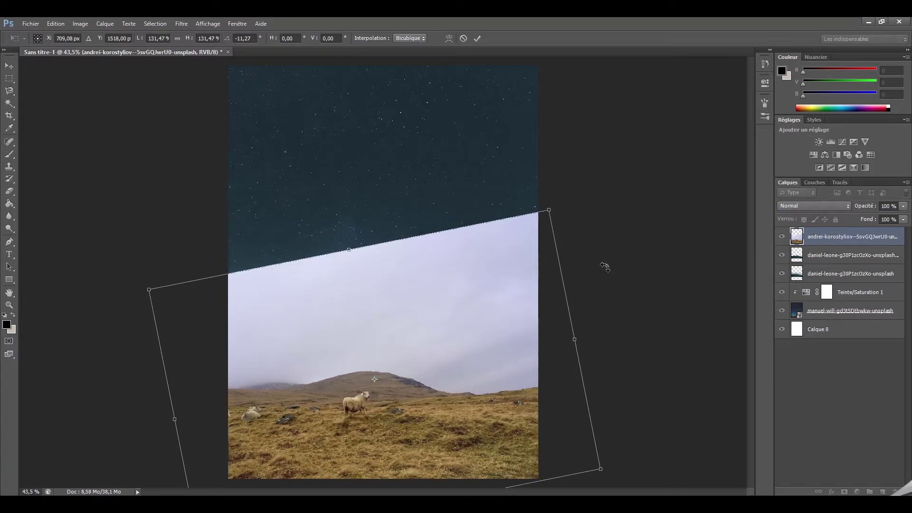
pyautogui.press('Return')
# - Trace a closed Pen path along the hill horizon and around the bottom of the meadow
pyautogui.click(9, 242)
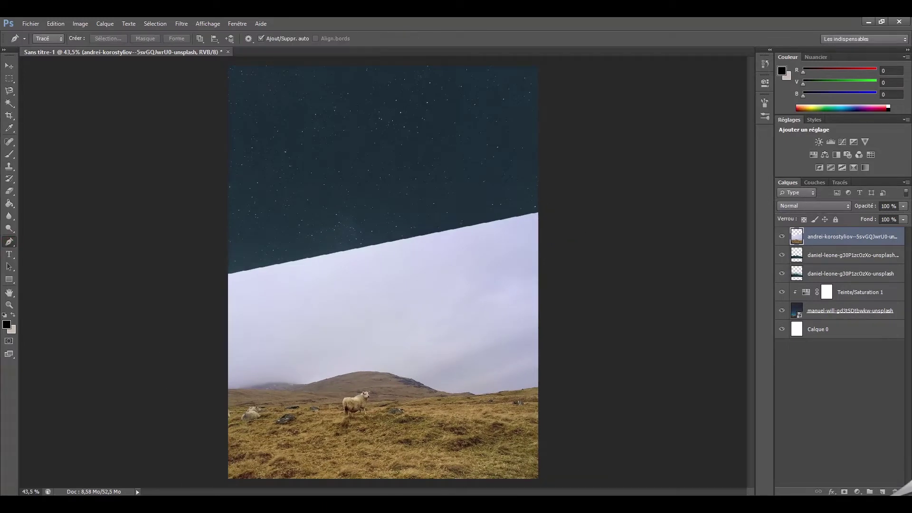
pyautogui.moveTo(227, 389); pyautogui.dragTo(270, 388)
pyautogui.moveTo(348, 388); pyautogui.dragTo(382, 390)
pyautogui.moveTo(457, 393); pyautogui.dragTo(582, 399)
pyautogui.click(580, 469)
pyautogui.click(515, 484)
pyautogui.click(333, 484)
pyautogui.click(210, 482)
pyautogui.click(227, 389)
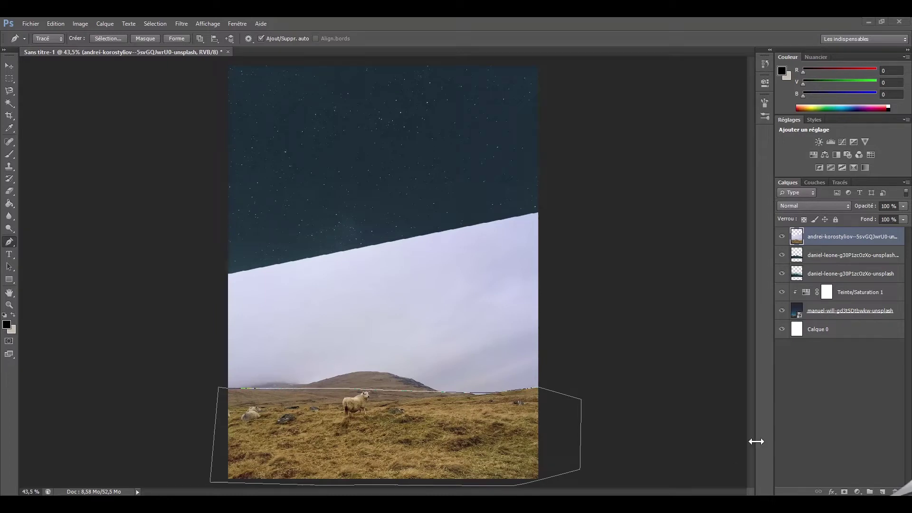
# - Mask the sheep photo with the horizon path and feather the mask 0.7 px
pyautogui.click(844, 492)
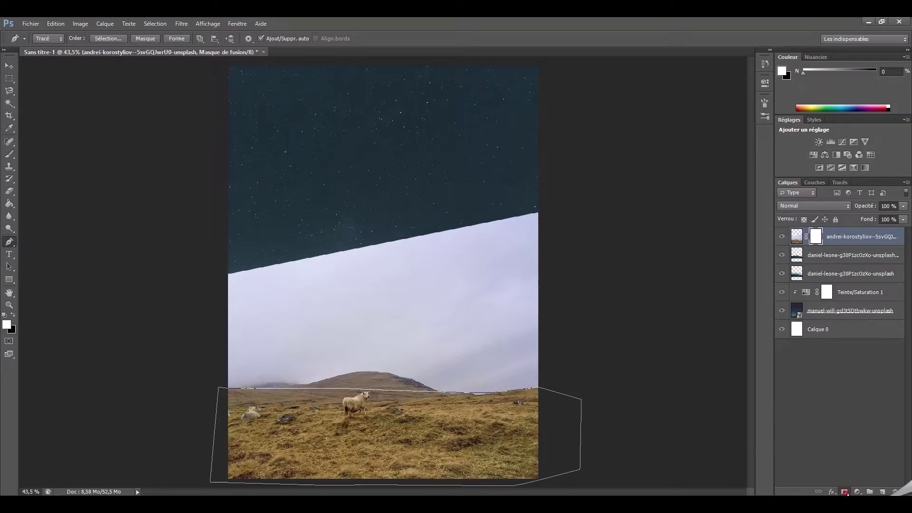
pyautogui.click(845, 493)
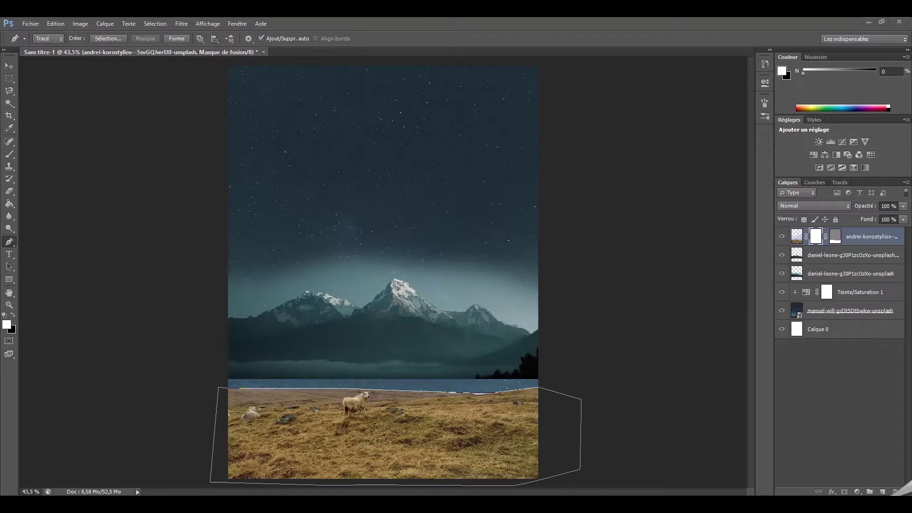
pyautogui.press('v')
pyautogui.click(836, 237)
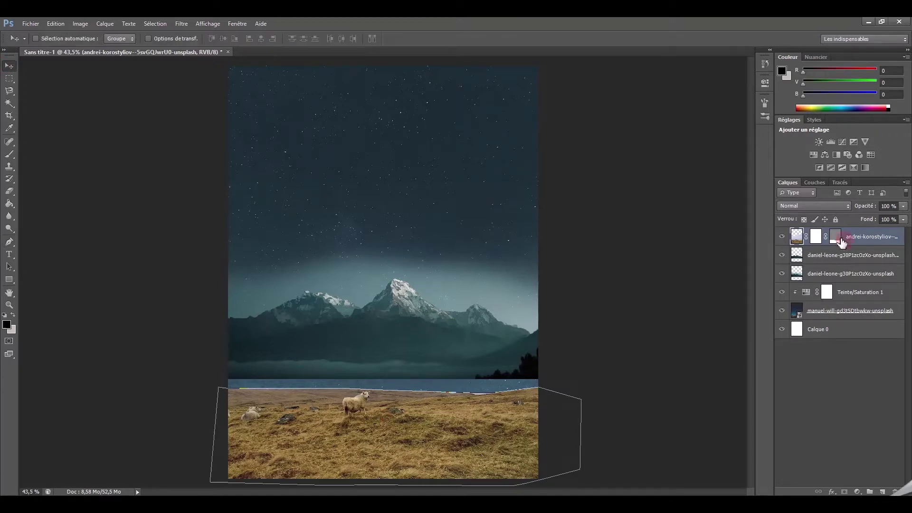
pyautogui.doubleClick(836, 238)
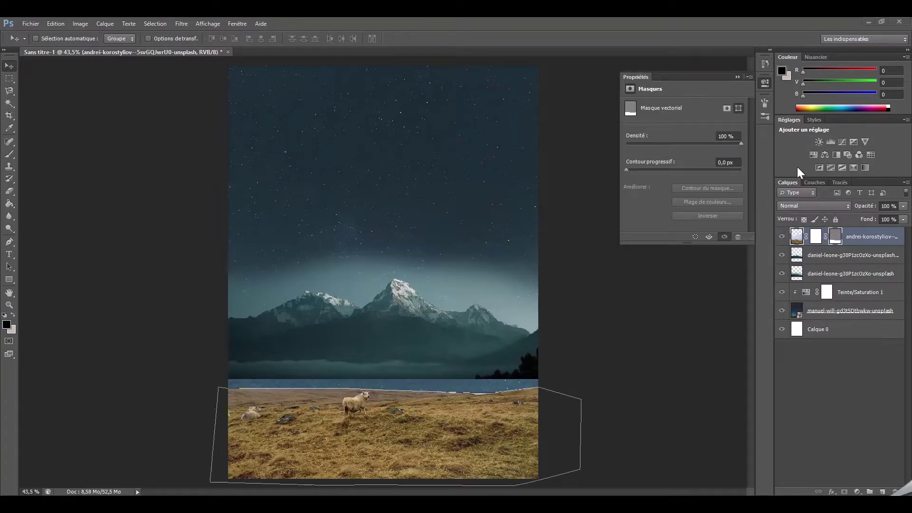
pyautogui.moveTo(628, 169); pyautogui.dragTo(641, 167)
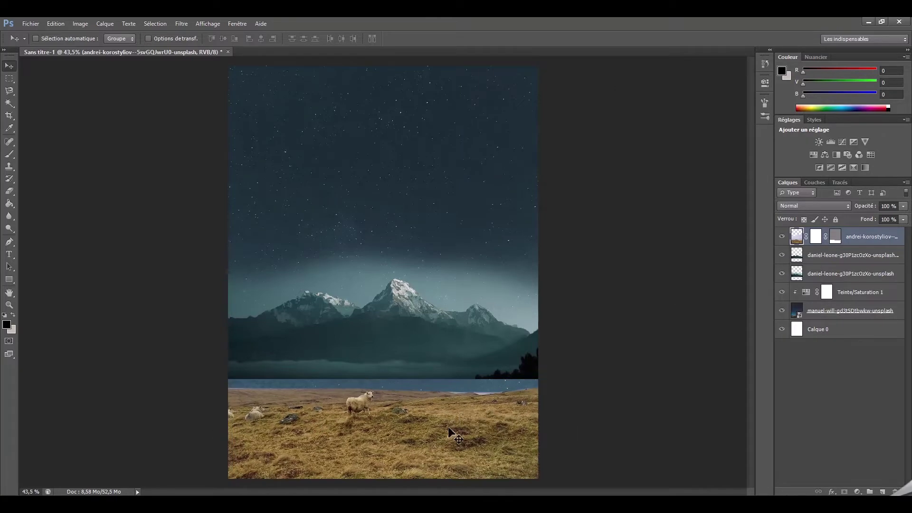
pyautogui.click(9, 116)
# - Stretch the masked sheep photo upward with Free Transform
pyautogui.click(12, 66)
pyautogui.rightClick(370, 383)
pyautogui.click(378, 248)
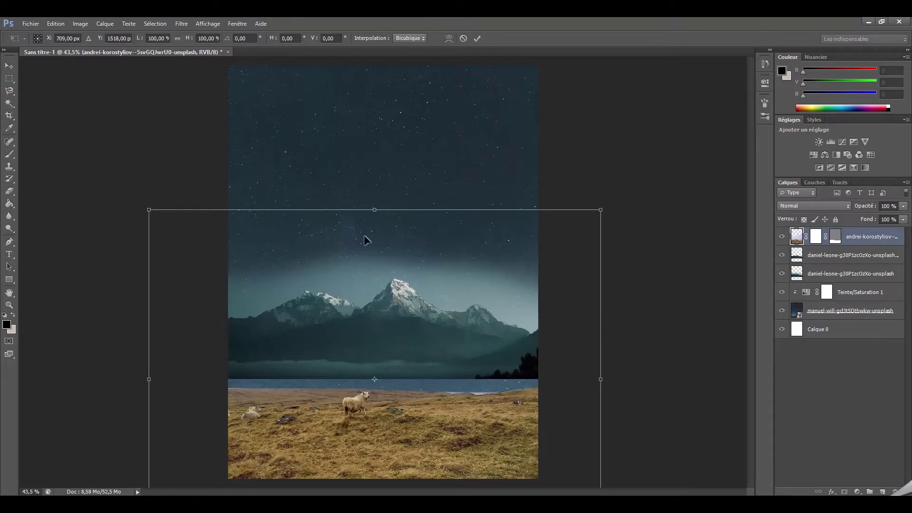
pyautogui.moveTo(378, 210); pyautogui.dragTo(401, 165)
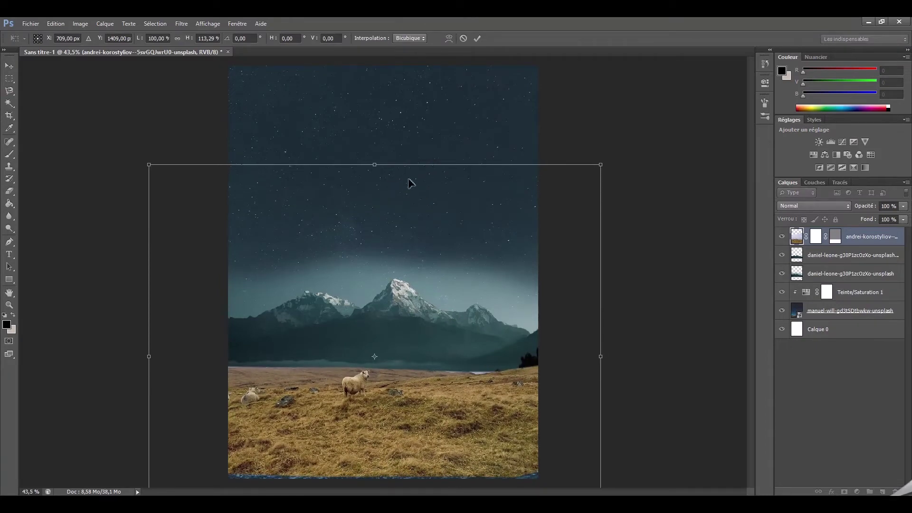
pyautogui.press('Return')
pyautogui.press('z')
pyautogui.click(267, 39)
pyautogui.hotkey('ctrl', '0')
pyautogui.hotkey('ctrl', '-')
# - Stretch the meadow's top further so its horizon meets the mountains
pyautogui.press('m')
pyautogui.rightClick(386, 423)
pyautogui.click(480, 360)
pyautogui.moveTo(378, 187); pyautogui.dragTo(398, 179)
pyautogui.press('Return')
pyautogui.click(9, 304)
pyautogui.click(333, 38)
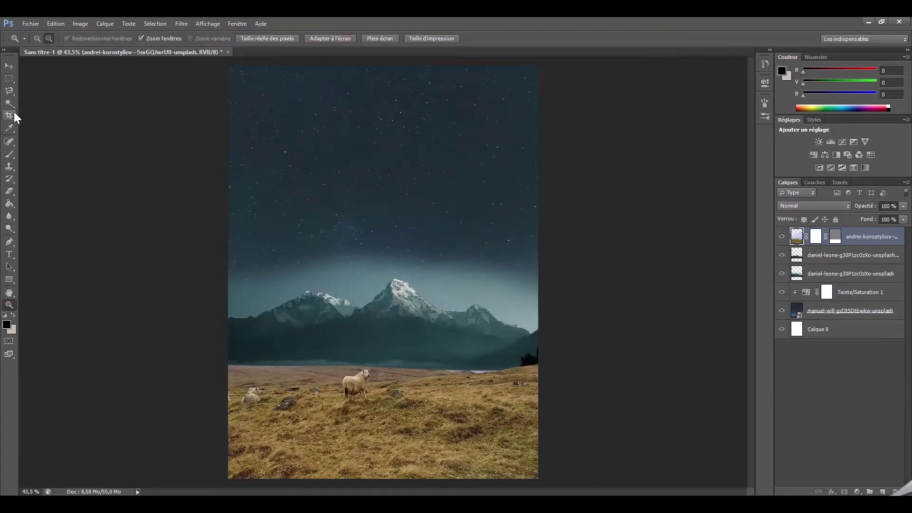
# - Set the Clone Stamp to 90 px with 15% hardness, then try and undo cloning grass over the central sheep
pyautogui.click(10, 167)
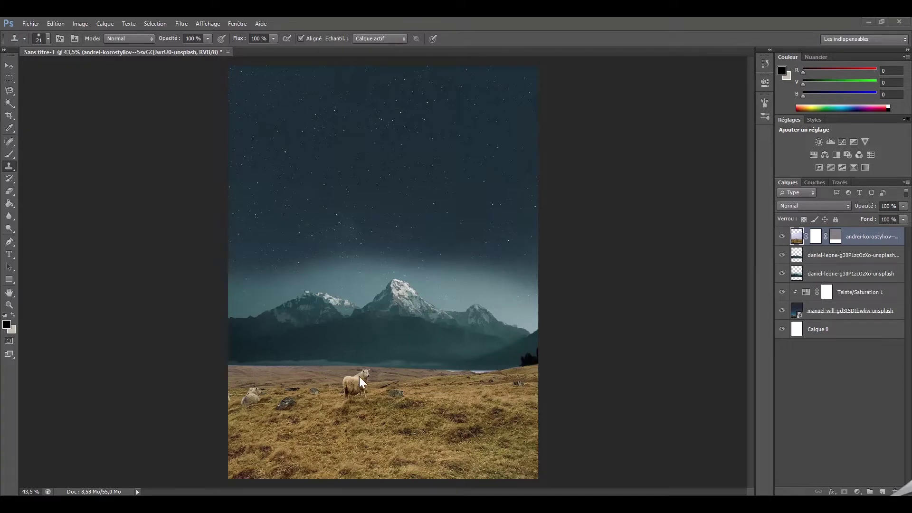
pyautogui.click(48, 38)
pyautogui.moveTo(43, 66); pyautogui.dragTo(55, 68)
pyautogui.moveTo(15, 92); pyautogui.dragTo(29, 92)
pyautogui.click(343, 382)
pyautogui.keyDown('alt'); pyautogui.click(329, 419); pyautogui.keyUp('alt')
pyautogui.moveTo(352, 380); pyautogui.dragTo(359, 391)
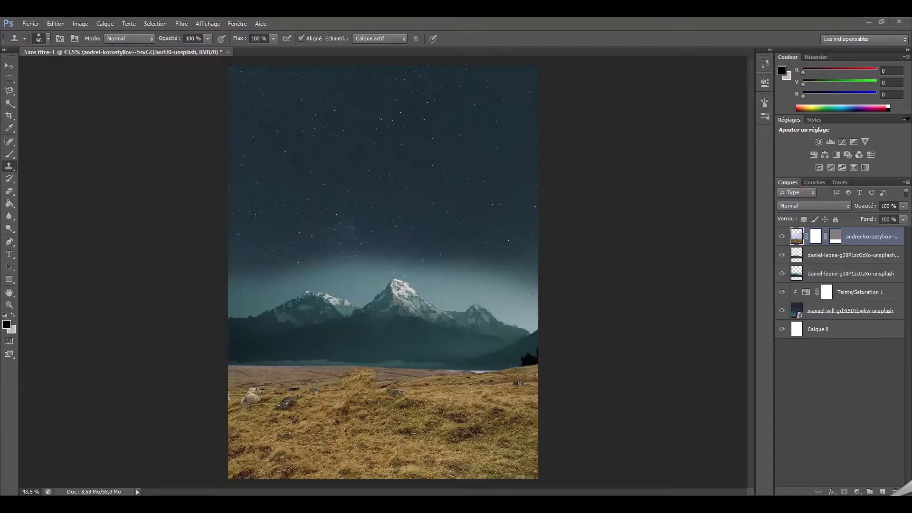
pyautogui.hotkey('ctrl', 'z')
# - Zoom in on the sheep, then shift the grass foreground slightly left with Free Transform
pyautogui.press('z')
pyautogui.keyDown('alt'); pyautogui.click(263, 222); pyautogui.keyUp('alt')
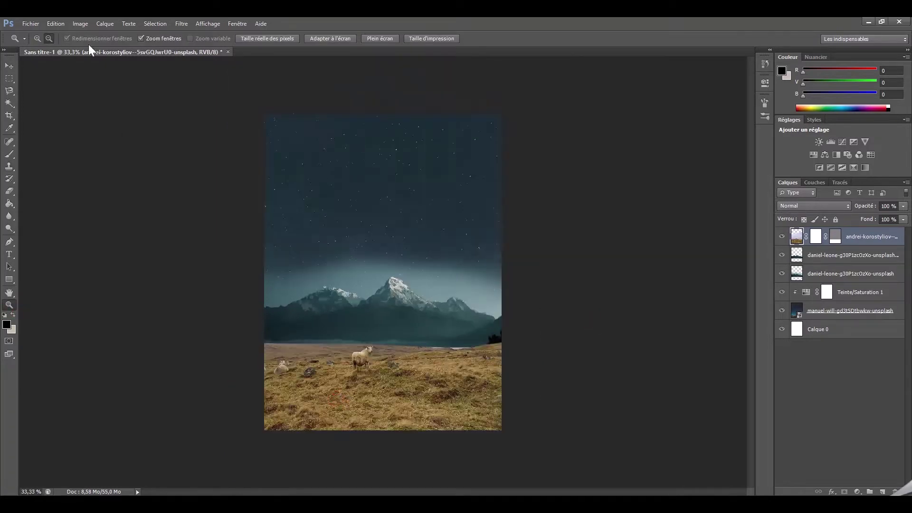
pyautogui.click(38, 38)
pyautogui.click(364, 356)
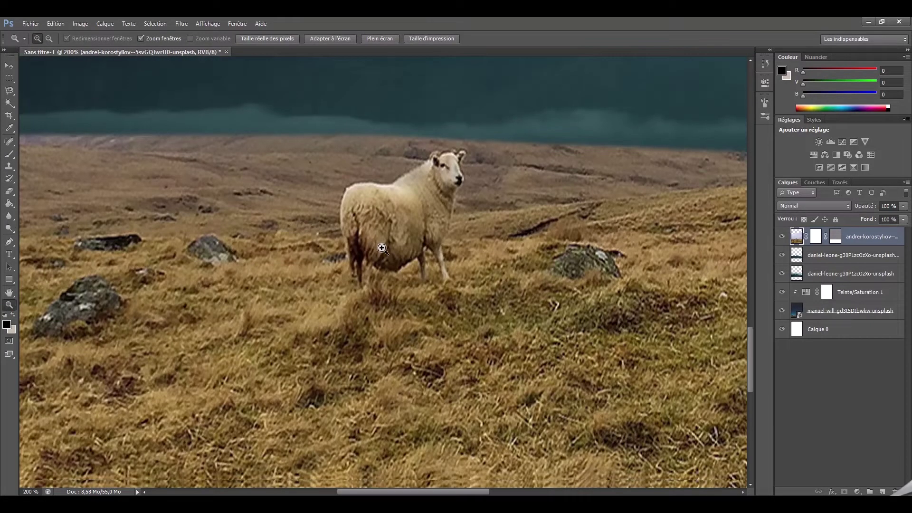
pyautogui.click(330, 39)
pyautogui.press('m')
pyautogui.hotkey('ctrl', 't')
pyautogui.moveTo(380, 323); pyautogui.dragTo(371, 323)
pyautogui.press('Return')
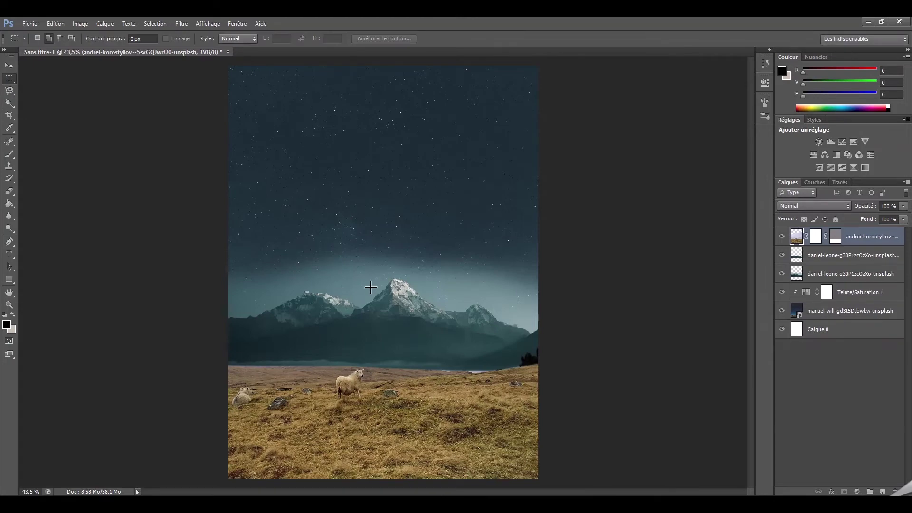
# - Clone nearby grass over the sheep's body and head, blending the surrounding grass
pyautogui.press('s')
pyautogui.scroll(4, 365, 409)
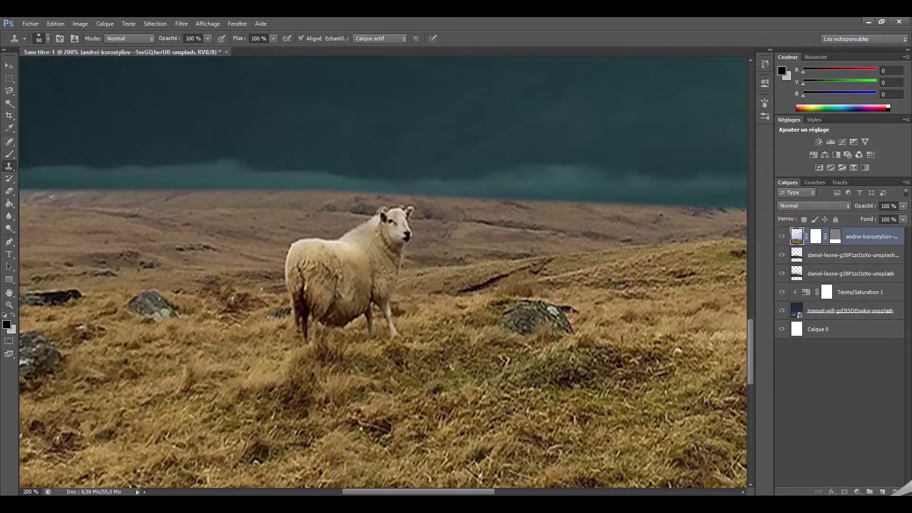
pyautogui.keyDown('alt'); pyautogui.click(205, 284); pyautogui.keyUp('alt')
pyautogui.moveTo(304, 251); pyautogui.dragTo(361, 333)
pyautogui.moveTo(342, 295)
pyautogui.mouseDown()
pyautogui.moveTo(381, 213)
pyautogui.moveTo(408, 224)
pyautogui.mouseUp()
pyautogui.moveTo(390, 289); pyautogui.dragTo(419, 309)
pyautogui.scroll(-1, 332, 309)
pyautogui.hscroll(-10, 275, 361)
pyautogui.moveTo(275, 359); pyautogui.dragTo(304, 385)
# - Patch out the remaining sheep with the Patch tool and clear the selection
pyautogui.rightClick(9, 141)
pyautogui.click(57, 161)
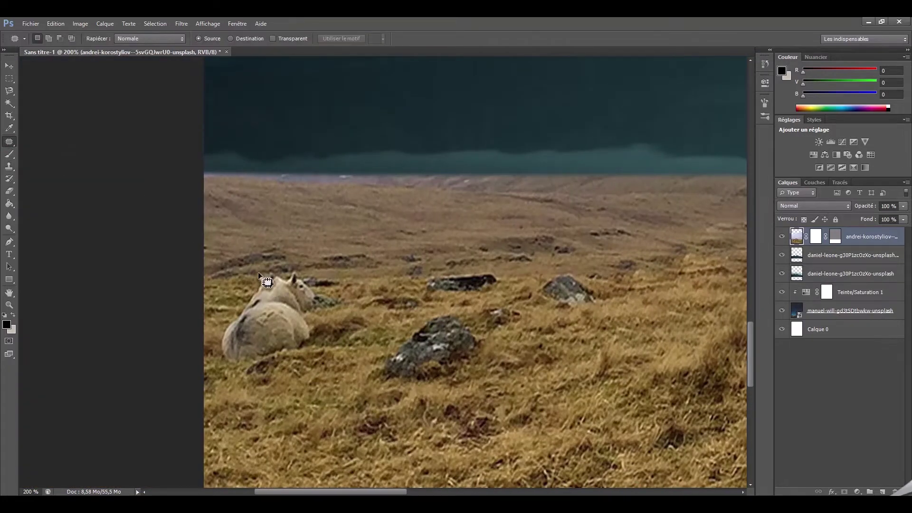
pyautogui.moveTo(235, 275)
pyautogui.mouseDown()
pyautogui.moveTo(241, 261)
pyautogui.moveTo(382, 280)
pyautogui.mouseUp()
pyautogui.hotkey('ctrl', 'z')
pyautogui.hotkey('ctrl', 'd')
pyautogui.moveTo(257, 274)
pyautogui.mouseDown()
pyautogui.moveTo(248, 287)
pyautogui.moveTo(256, 275)
pyautogui.moveTo(350, 304)
pyautogui.mouseUp()
pyautogui.hotkey('ctrl', 'd')
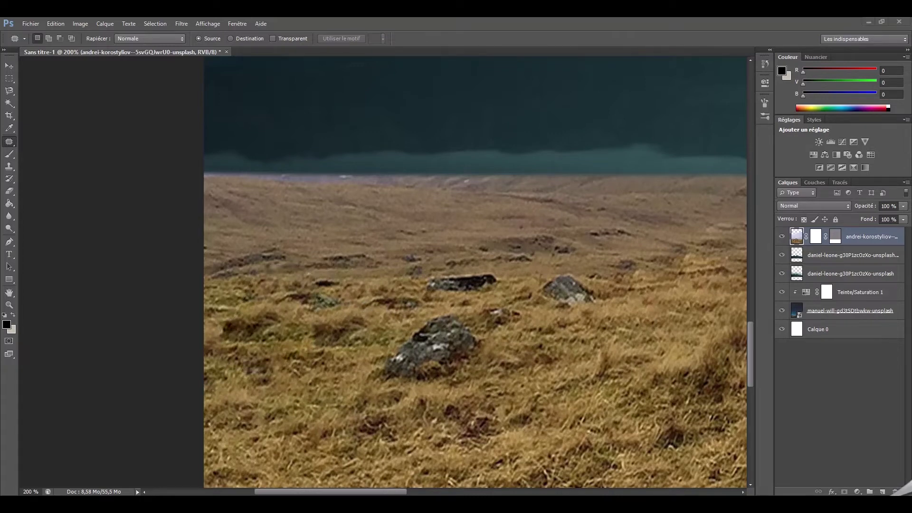
# - Zoom in to inspect the hillside rocks, fit the image, and add a second Hue/Saturation layer
pyautogui.press('z')
pyautogui.click(333, 38)
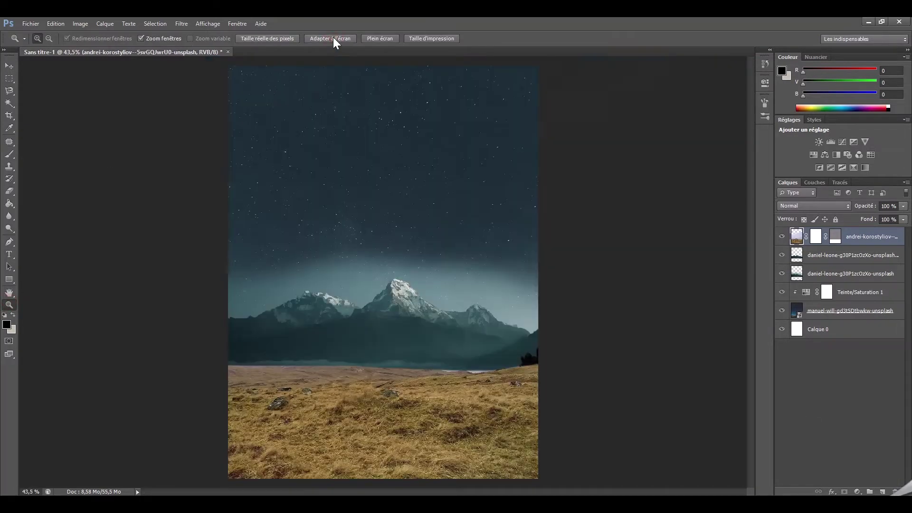
pyautogui.click(418, 333)
pyautogui.doubleClick(255, 214)
pyautogui.scroll(2, 255, 213)
pyautogui.press('s')
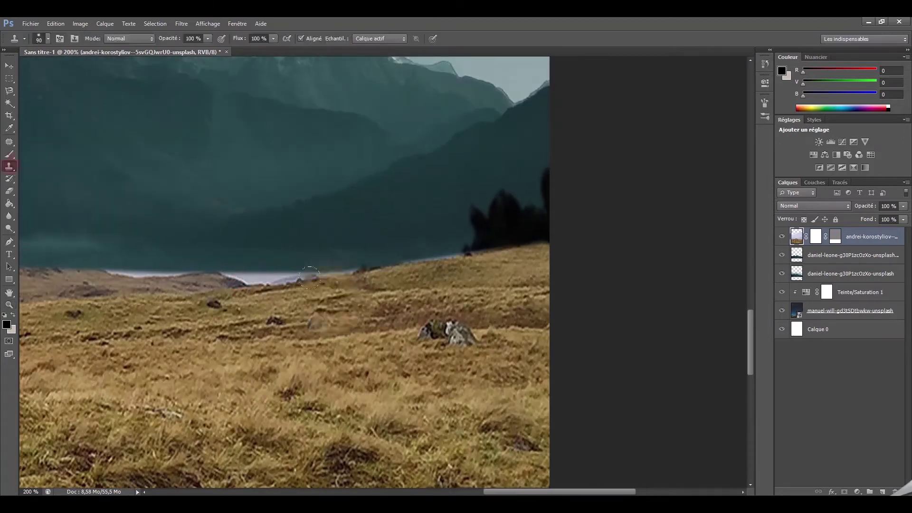
pyautogui.click(9, 305)
pyautogui.click(330, 38)
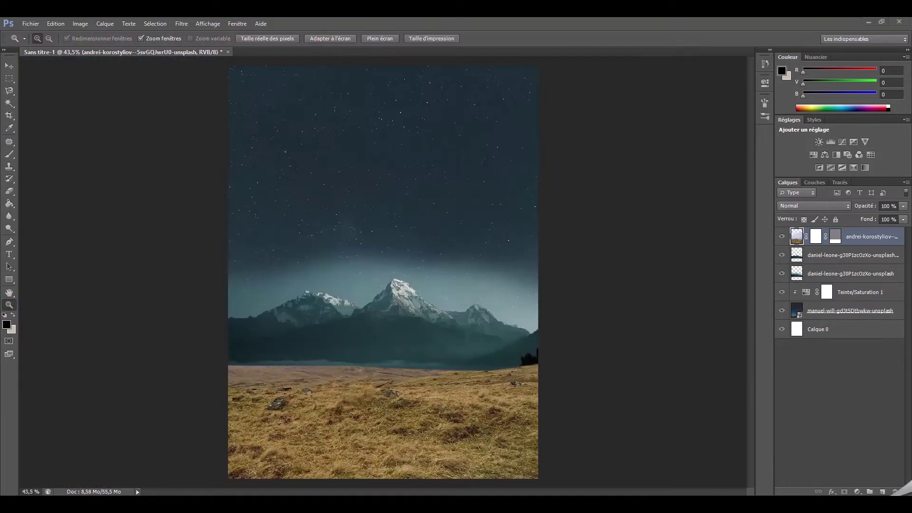
pyautogui.click(814, 155)
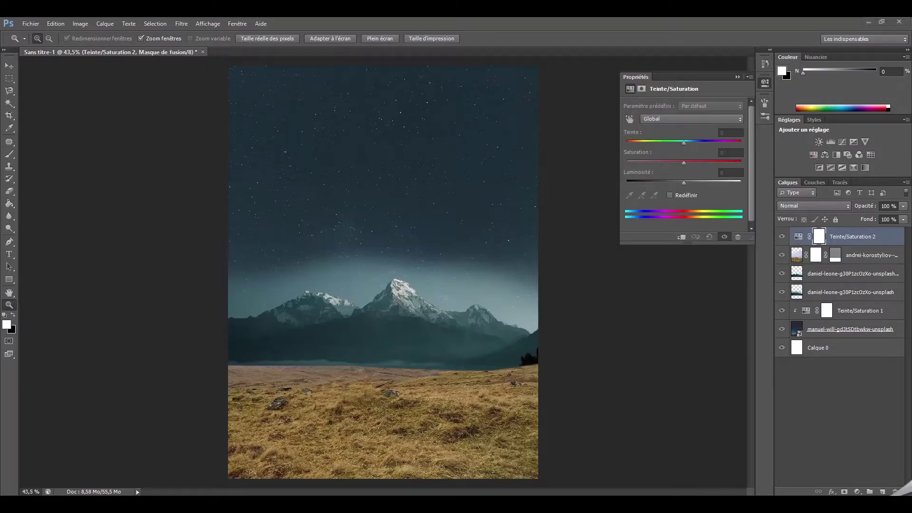
# - Clip Hue/Saturation 2 to the sheep photo, colorize and darken it with hue 7, then add Calque 1
pyautogui.rightClick(853, 236)
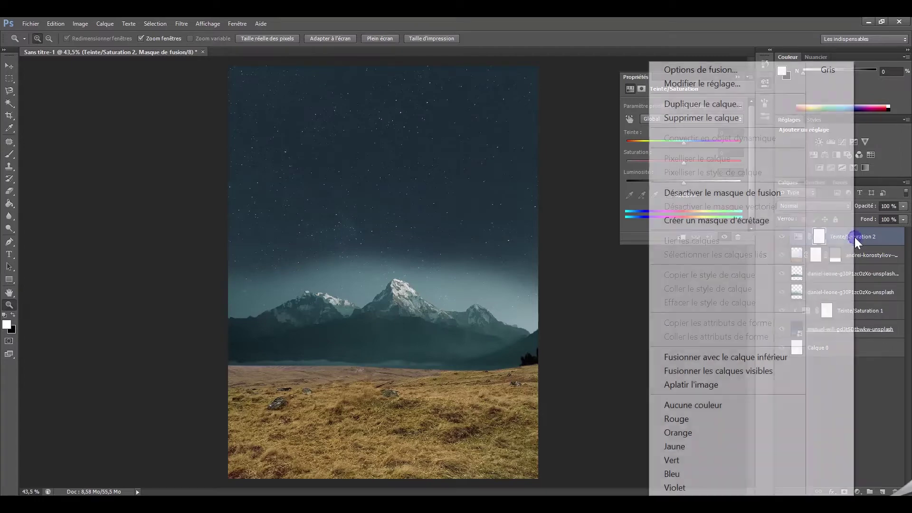
pyautogui.click(779, 221)
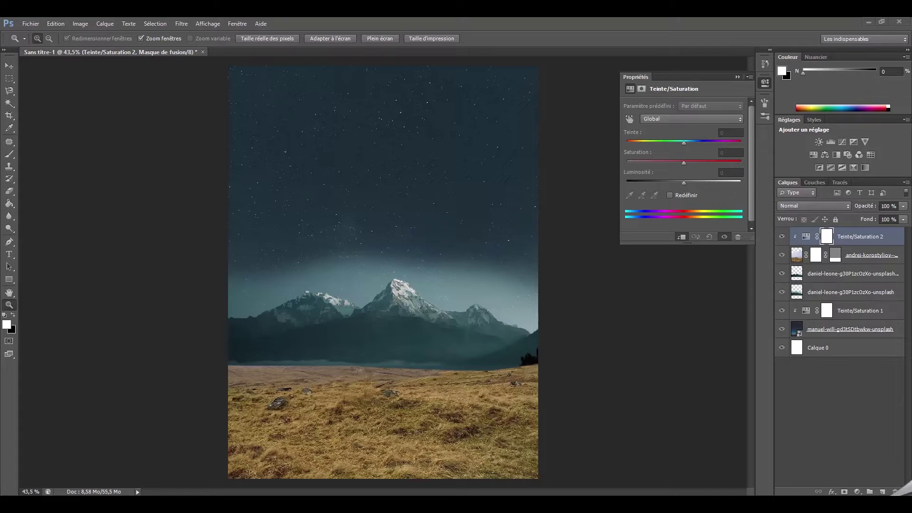
pyautogui.click(670, 195)
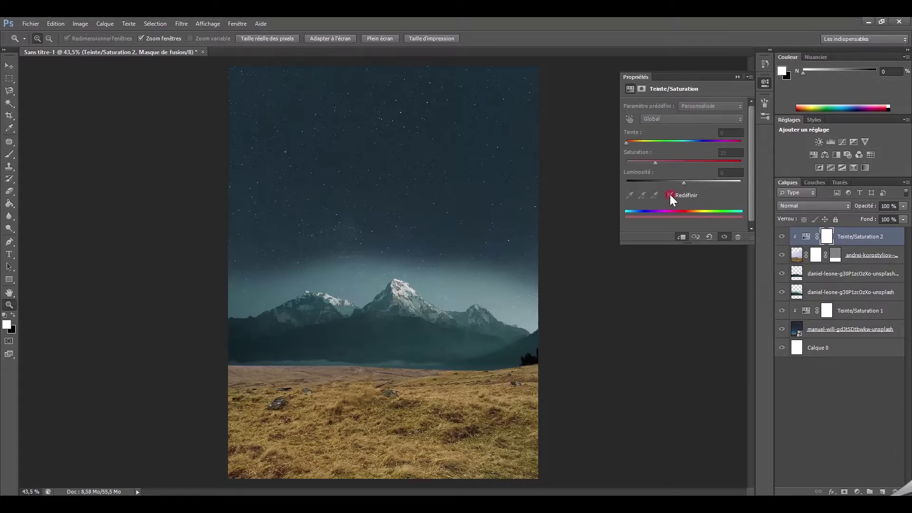
pyautogui.moveTo(684, 182); pyautogui.dragTo(655, 183)
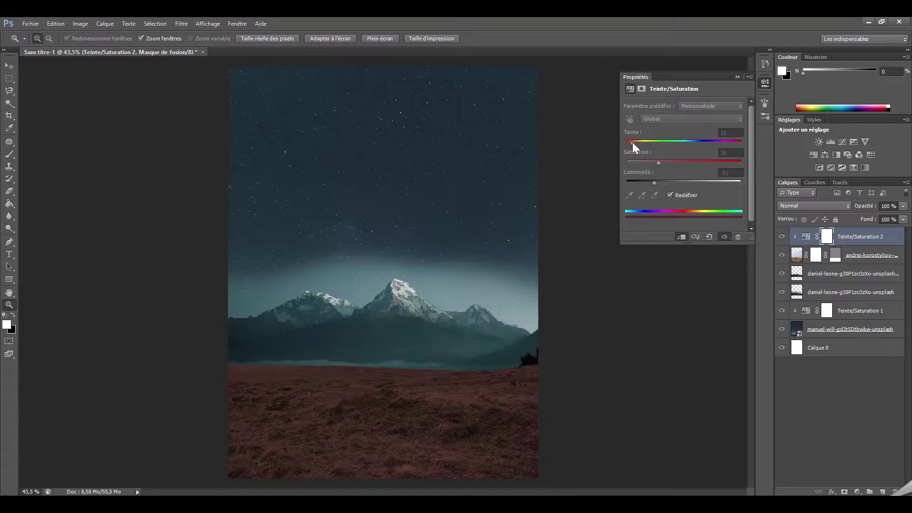
pyautogui.moveTo(629, 142); pyautogui.dragTo(628, 142)
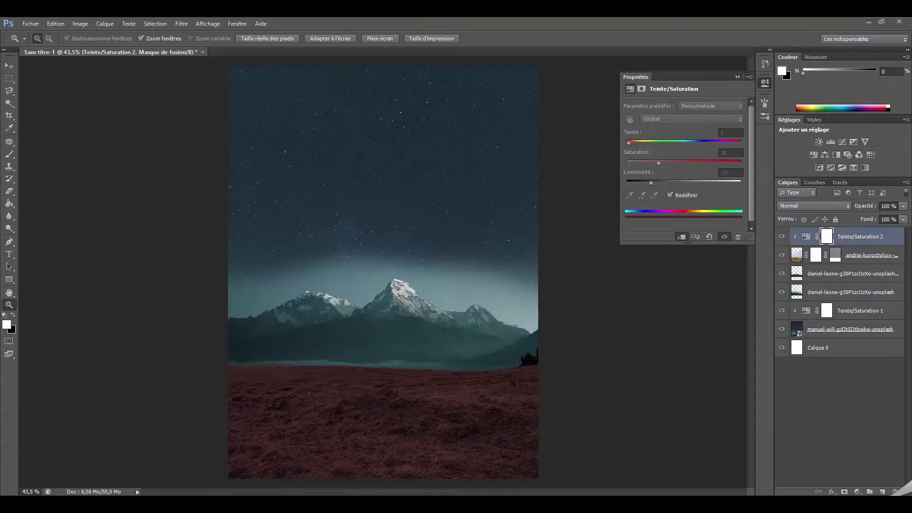
pyautogui.click(882, 492)
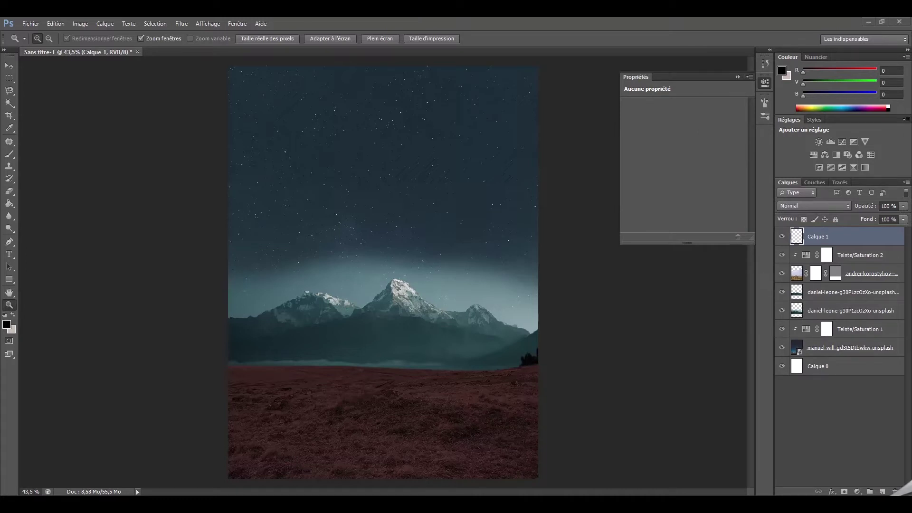
# - Choose the Brush tool with the first cloud brush sized to about 1057 px
pyautogui.click(9, 154)
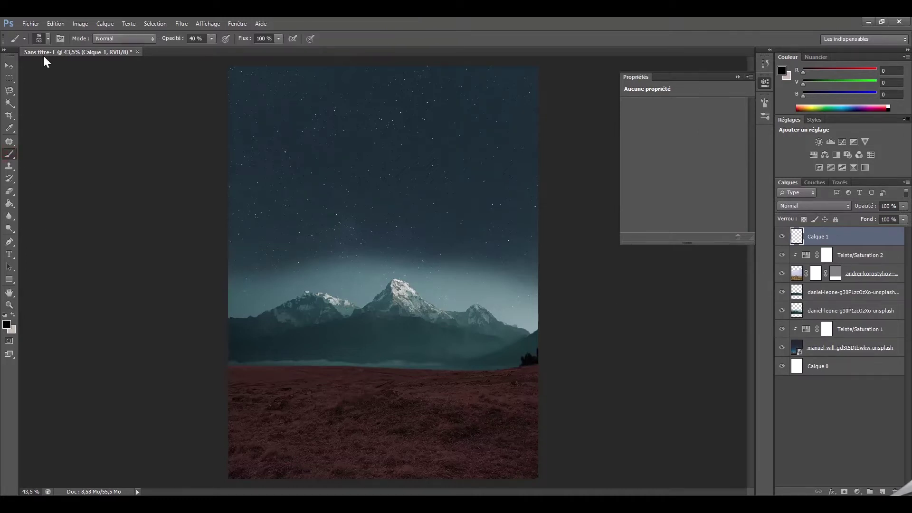
pyautogui.click(47, 39)
pyautogui.moveTo(213, 157); pyautogui.dragTo(209, 304)
pyautogui.click(27, 214)
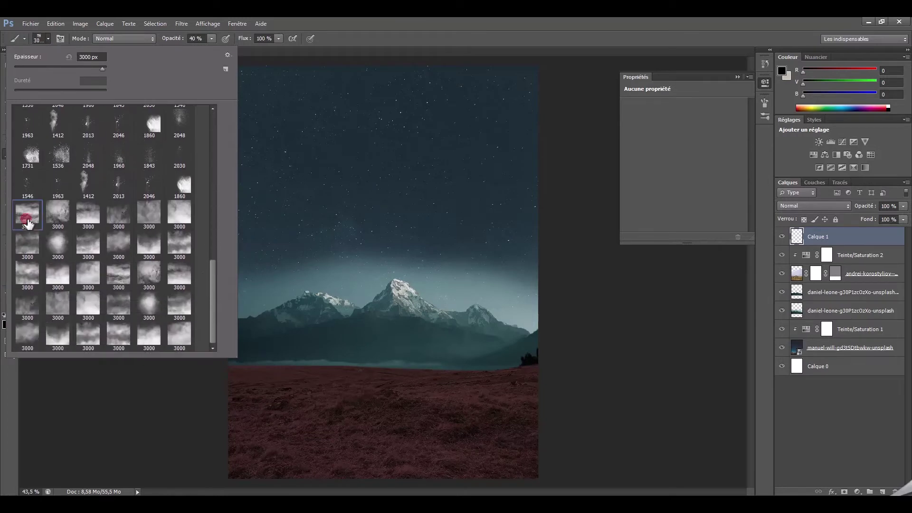
pyautogui.moveTo(103, 68); pyautogui.dragTo(101, 67)
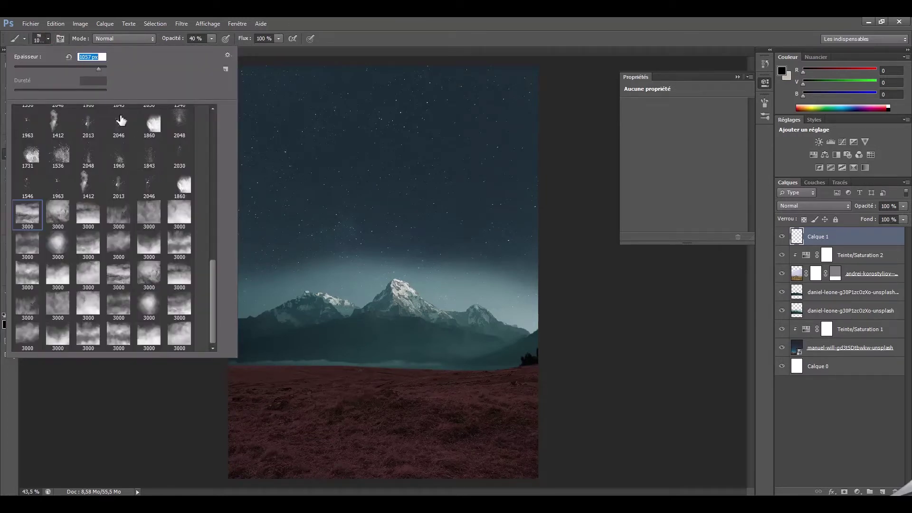
pyautogui.press('Return')
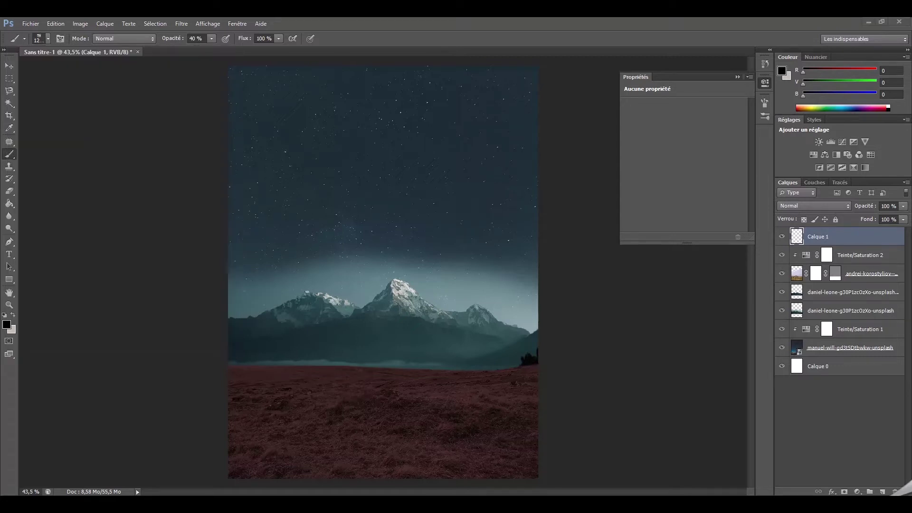
# - Set the foreground colour to neutral grey 205, 205, 205
pyautogui.click(13, 315)
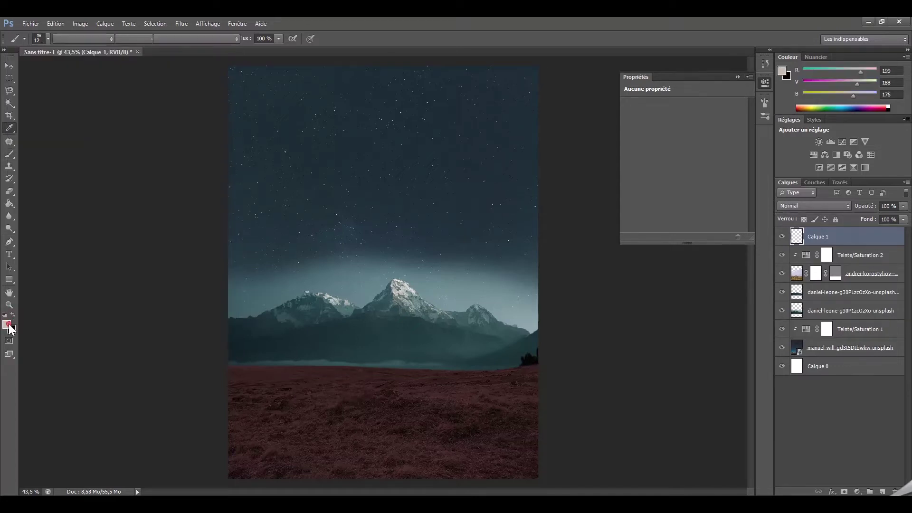
pyautogui.click(7, 324)
pyautogui.write('205')
pyautogui.press('Tab')
pyautogui.write('205')
pyautogui.press('Tab')
pyautogui.write('205')
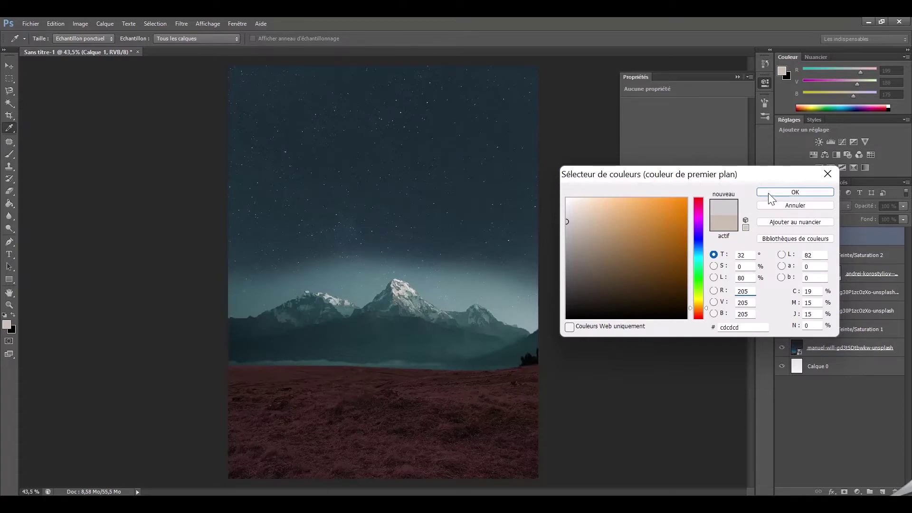
pyautogui.press('Return')
# - Adjust the brush presets, entering 15 in the brush setting field
pyautogui.rightClick(68, 62)
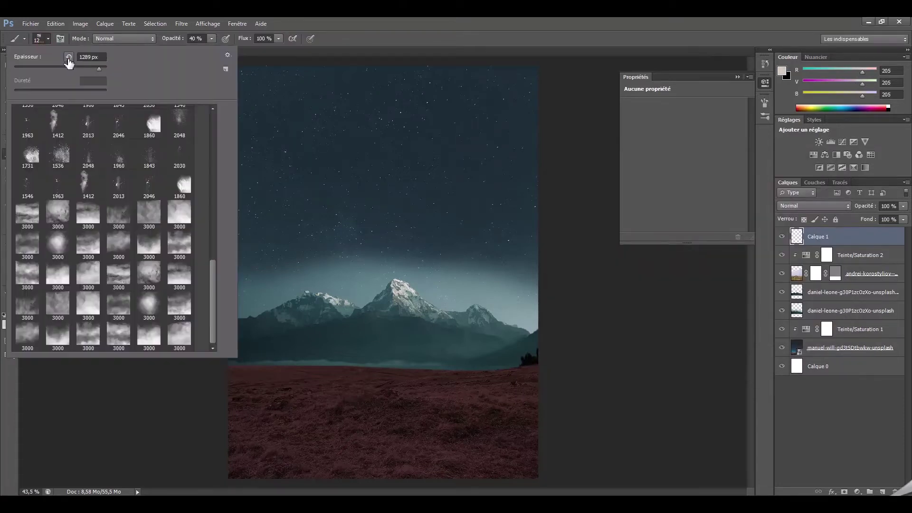
pyautogui.click(84, 58)
pyautogui.press('Return')
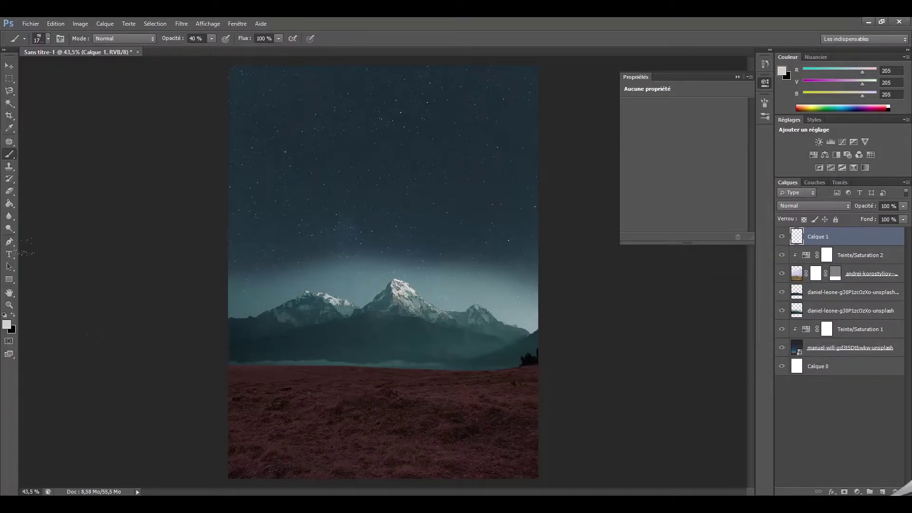
pyautogui.click(48, 39)
pyautogui.press('Return')
pyautogui.click(48, 39)
pyautogui.write('15')
pyautogui.press('Return')
# - Paint grey fog across the mountains and field at 85% brush opacity
pyautogui.moveTo(230, 245); pyautogui.dragTo(560, 289)
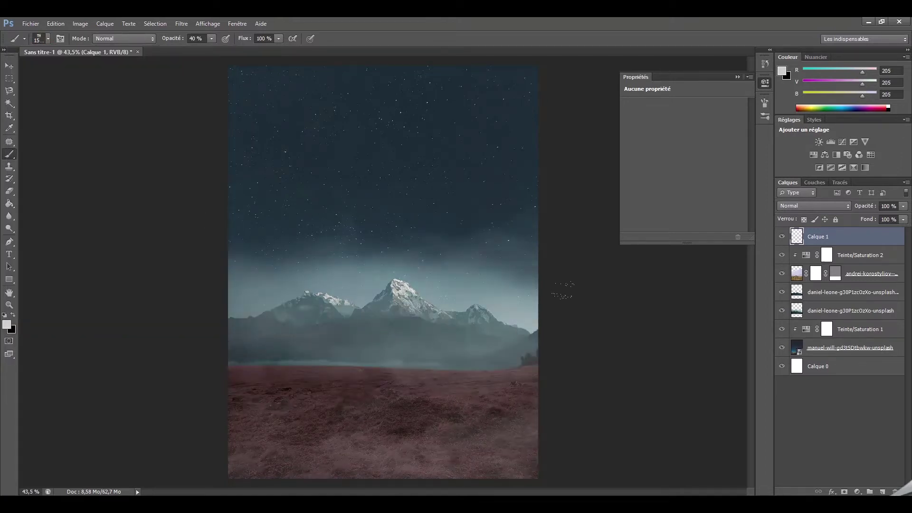
pyautogui.hotkey('ctrl', 'z')
pyautogui.press('0')
pyautogui.moveTo(233, 285); pyautogui.dragTo(368, 283)
pyautogui.hotkey('ctrl', 'z')
pyautogui.press('8')
pyautogui.press('5')
pyautogui.moveTo(233, 333); pyautogui.dragTo(384, 337)
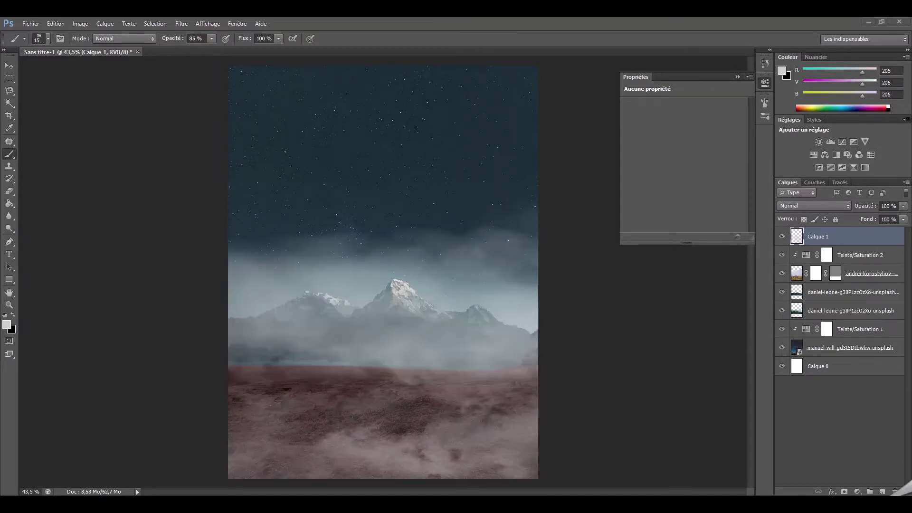
# - Erase fog at the image bottom and above the peaks with a 19%-hardness, 33% eraser; drag in the jeep photo
pyautogui.click(9, 190)
pyautogui.moveTo(238, 452); pyautogui.dragTo(528, 452)
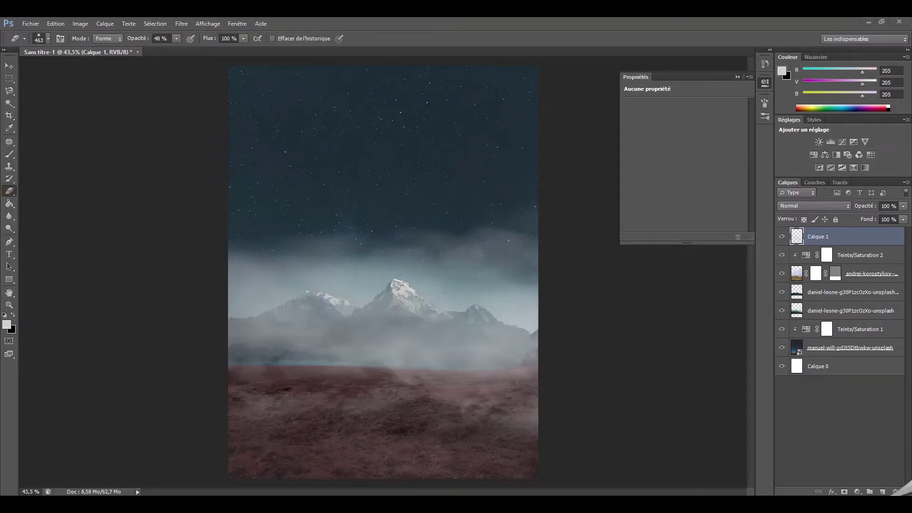
pyautogui.moveTo(543, 199)
pyautogui.mouseDown()
pyautogui.moveTo(122, 185)
pyautogui.moveTo(526, 184)
pyautogui.mouseUp()
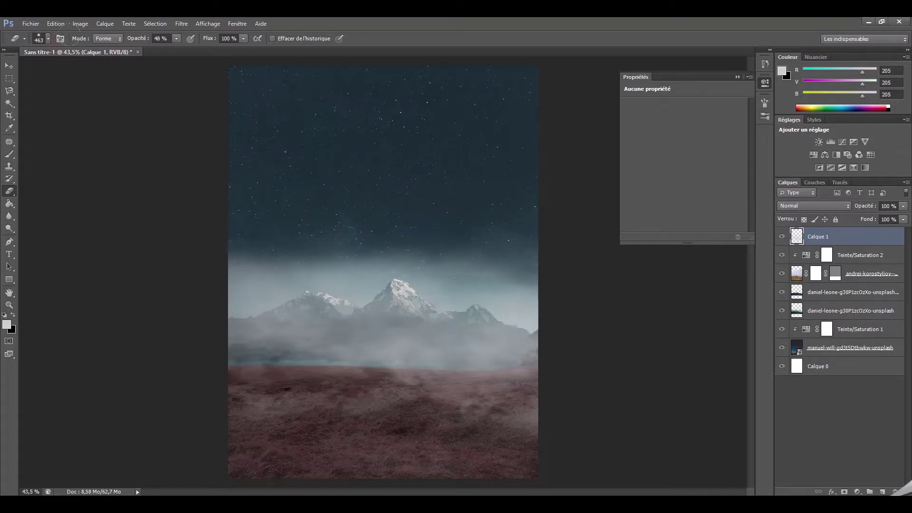
pyautogui.click(48, 38)
pyautogui.moveTo(99, 67); pyautogui.dragTo(32, 90)
pyautogui.press('Return')
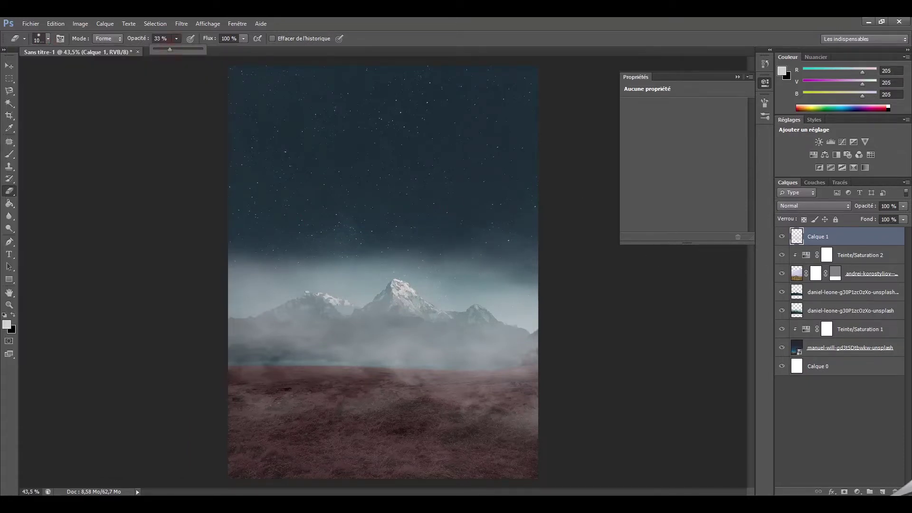
pyautogui.press('3')
pyautogui.press('3')
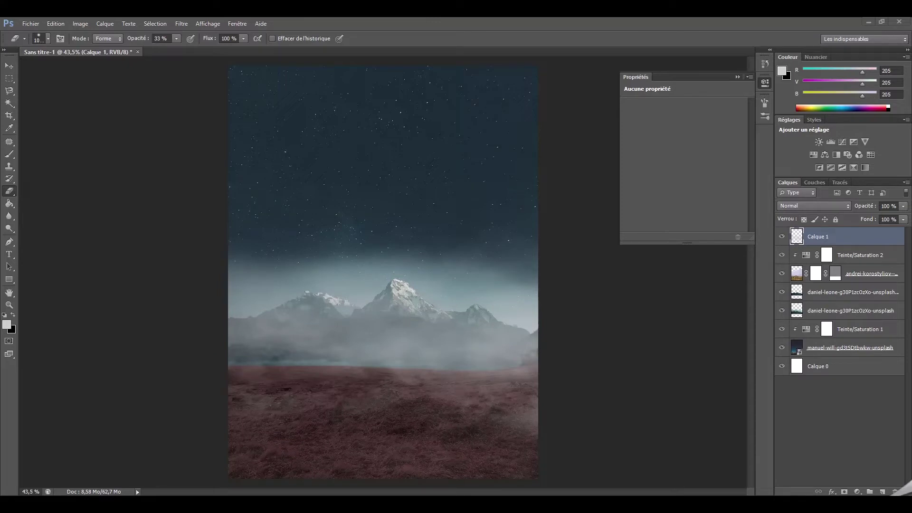
pyautogui.moveTo(911, 308); pyautogui.dragTo(393, 312)
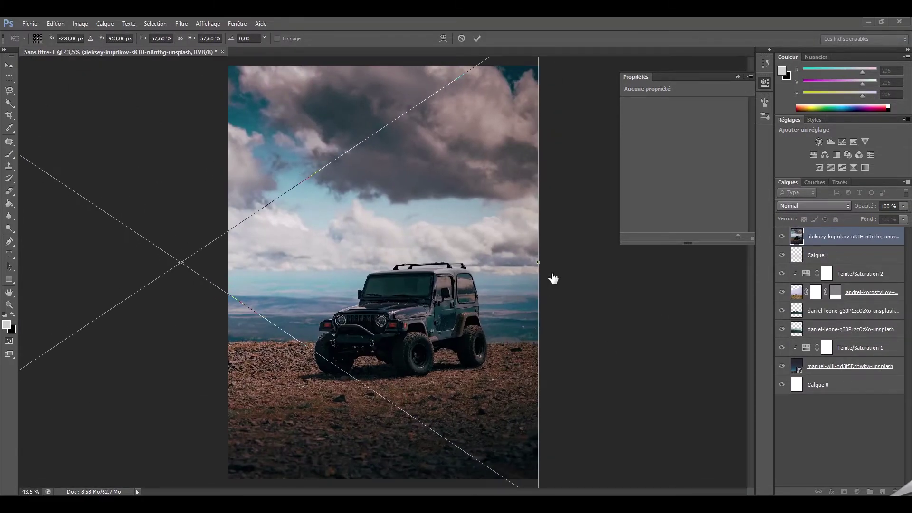
# - Scale and position the jeep photo, then roughly select the jeep with Quick Selection
pyautogui.moveTo(541, 327); pyautogui.dragTo(485, 53)
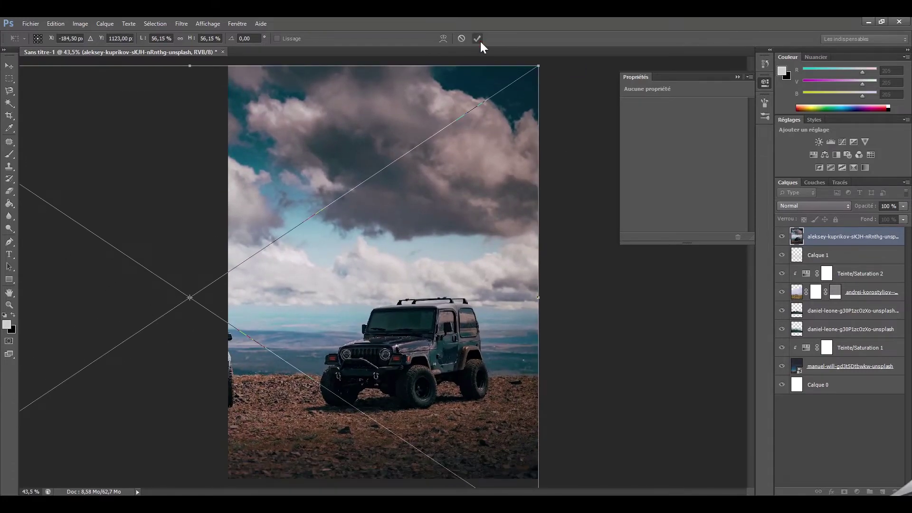
pyautogui.click(477, 38)
pyautogui.press('e')
pyautogui.rightClick(9, 104)
pyautogui.click(57, 104)
pyautogui.moveTo(353, 387); pyautogui.dragTo(480, 381)
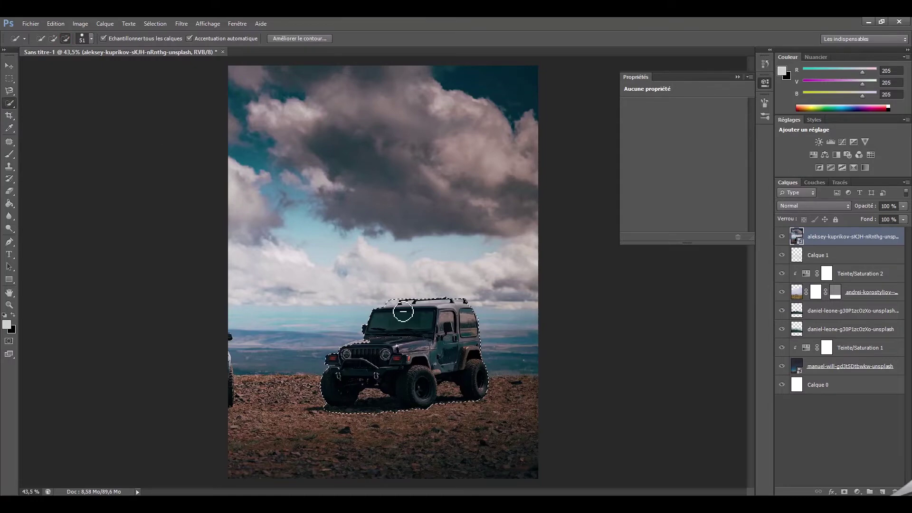
pyautogui.hotkey('ctrl', 'alt', '0')
# - Refine the jeep selection with a 31 px subtract brush and Refine Edge
pyautogui.click(91, 38)
pyautogui.doubleClick(118, 55)
pyautogui.write('31')
pyautogui.press('Return')
pyautogui.click(66, 38)
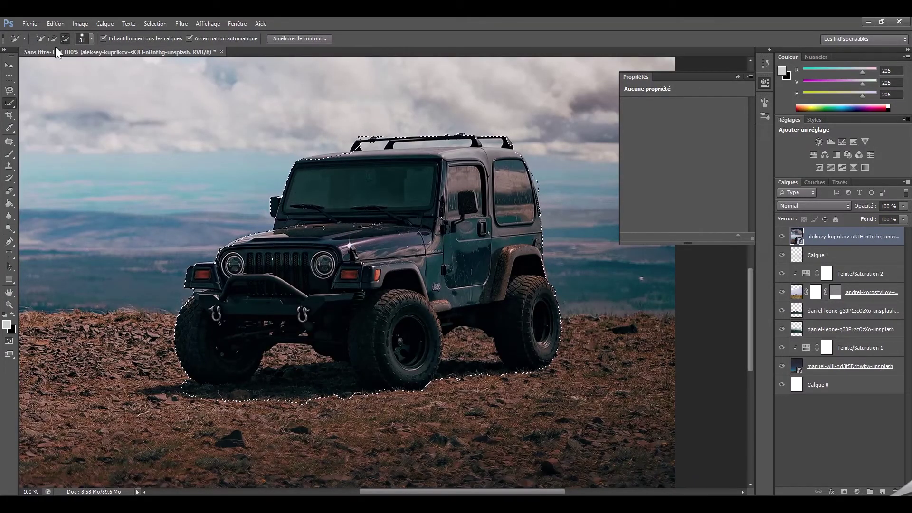
pyautogui.hotkey('ctrl', 'alt', 'r')
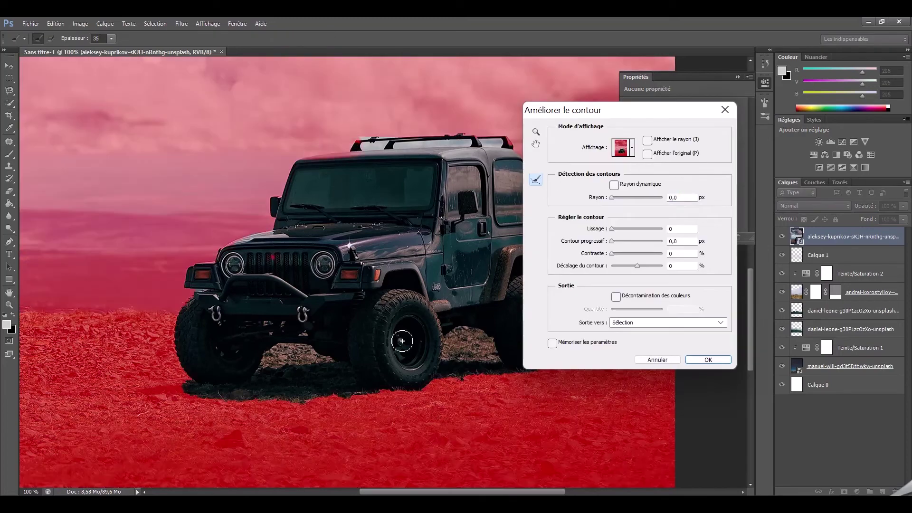
pyautogui.moveTo(584, 110); pyautogui.dragTo(690, 103)
pyautogui.click(821, 353)
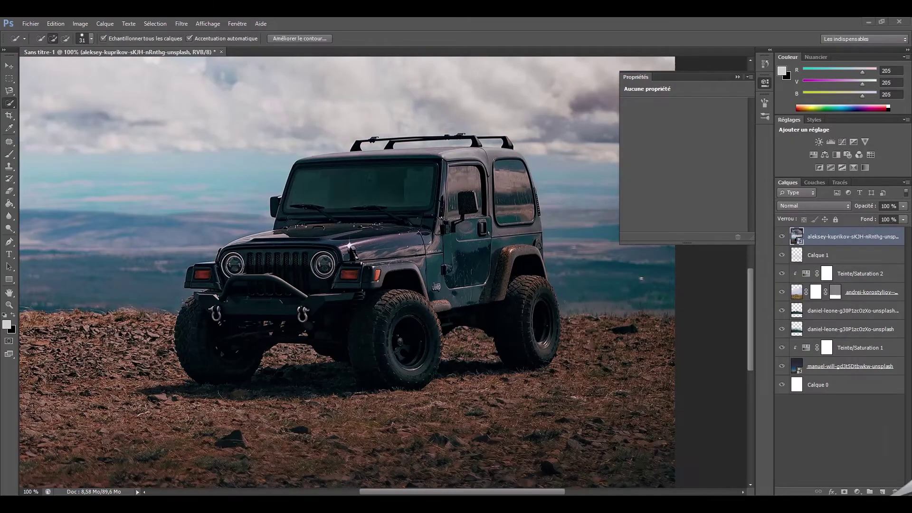
# - Mask the jeep layer, hide the rocky patches by its wheels, and add a Curves adjustment
pyautogui.press('z')
pyautogui.hotkey('ctrl', '0')
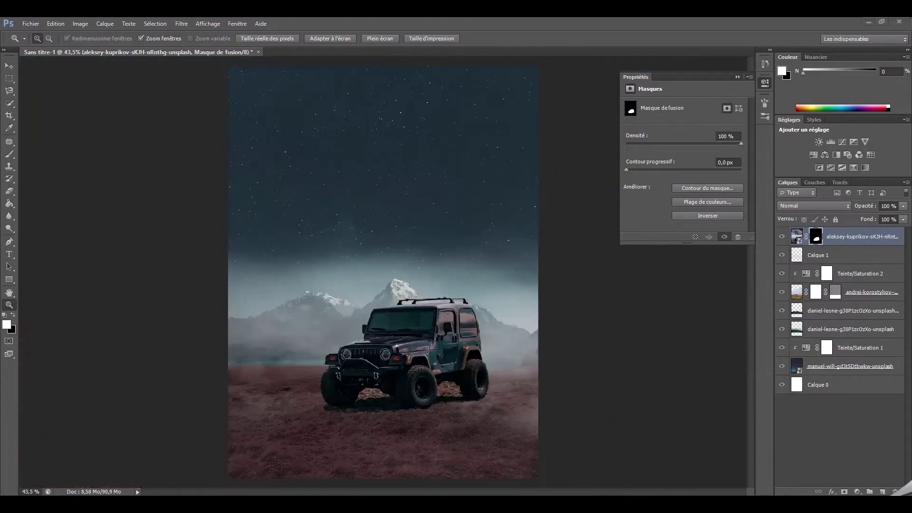
pyautogui.click(374, 381)
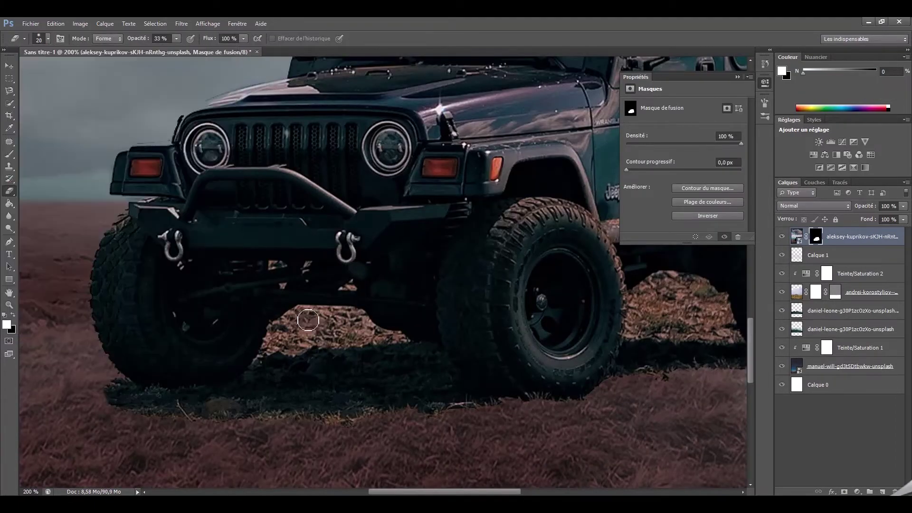
pyautogui.moveTo(308, 320); pyautogui.dragTo(362, 341)
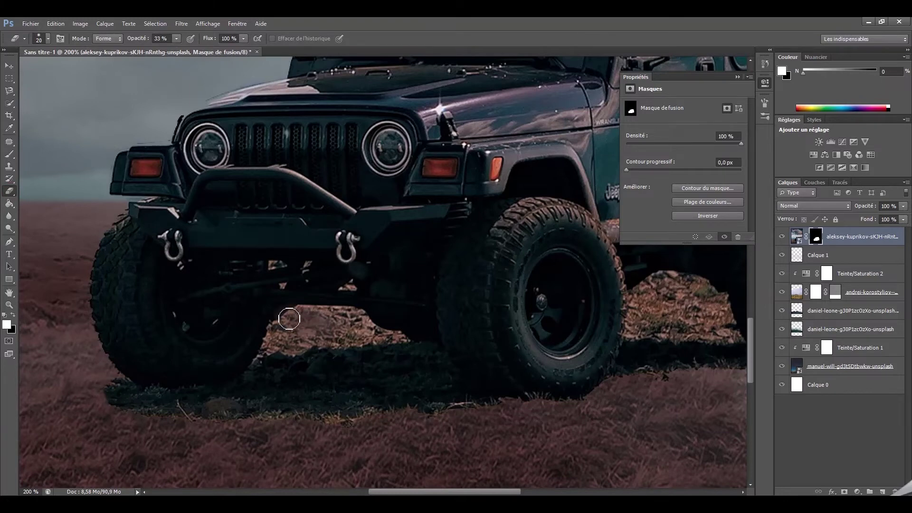
pyautogui.moveTo(665, 285); pyautogui.dragTo(722, 328)
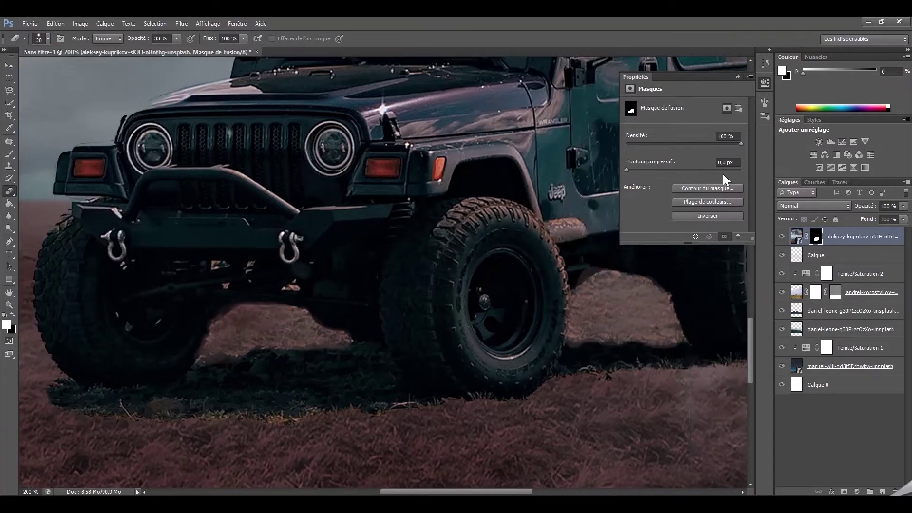
pyautogui.hscroll(2, 722, 328)
pyautogui.moveTo(751, 328); pyautogui.dragTo(750, 292)
pyautogui.press('z')
pyautogui.hotkey('ctrl', '0')
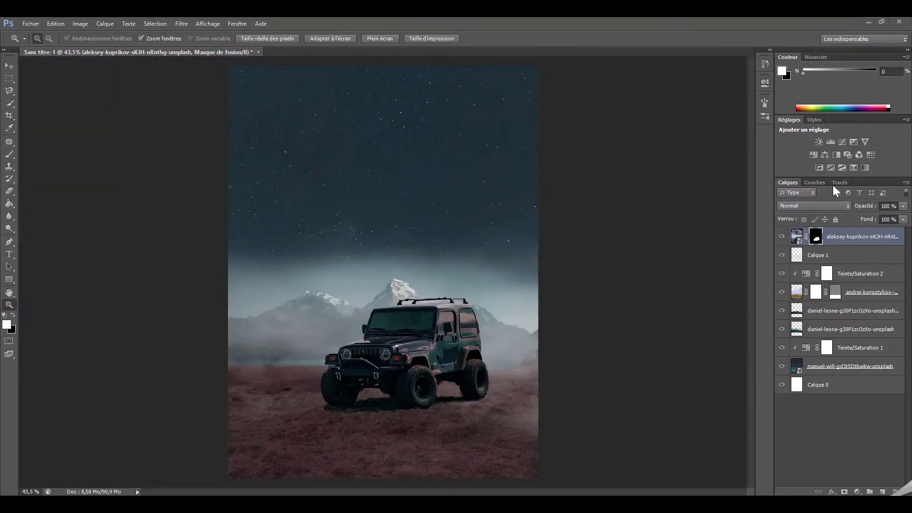
pyautogui.click(841, 142)
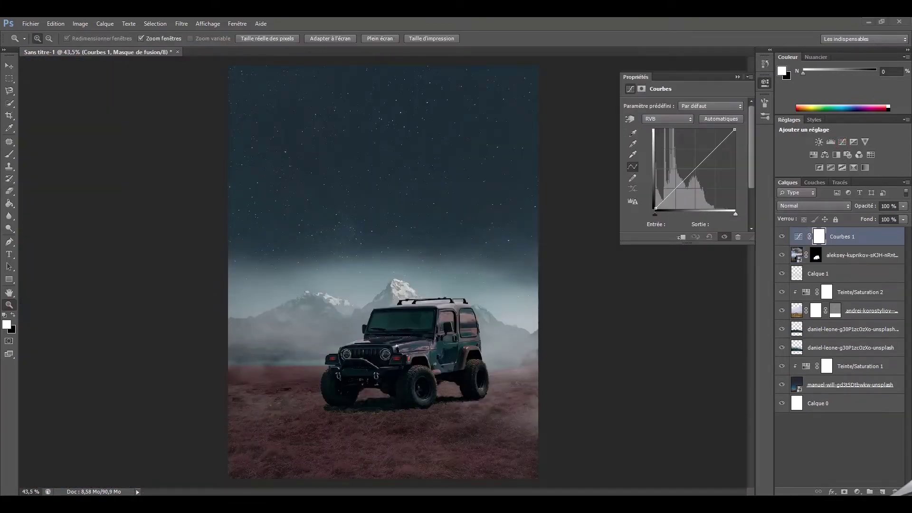
# - Clip Curves 1 to the jeep with a point at input 183, output 177, then add Exposure 1
pyautogui.rightClick(844, 237)
pyautogui.click(745, 223)
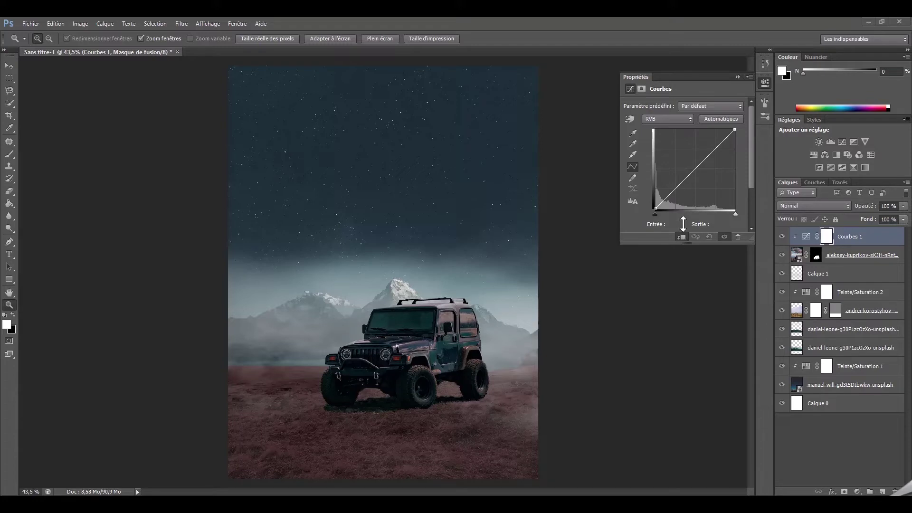
pyautogui.moveTo(697, 174); pyautogui.dragTo(705, 174)
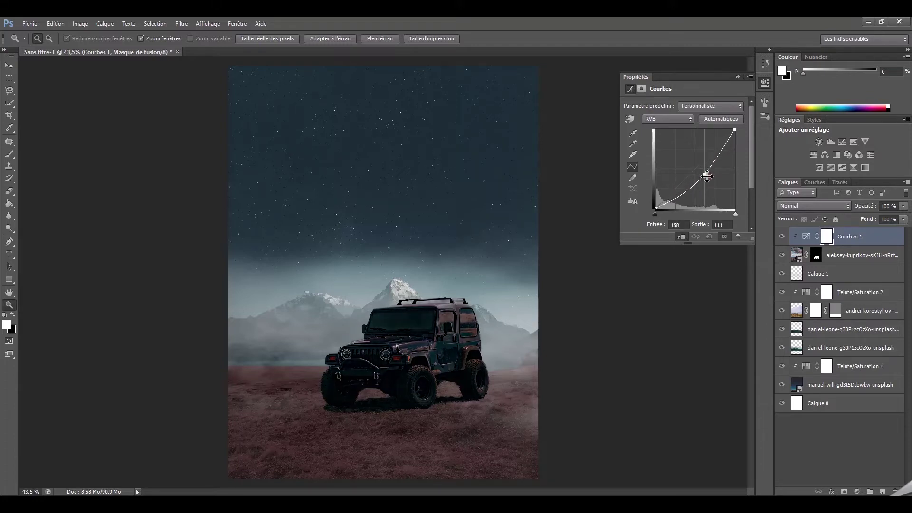
pyautogui.write('177')
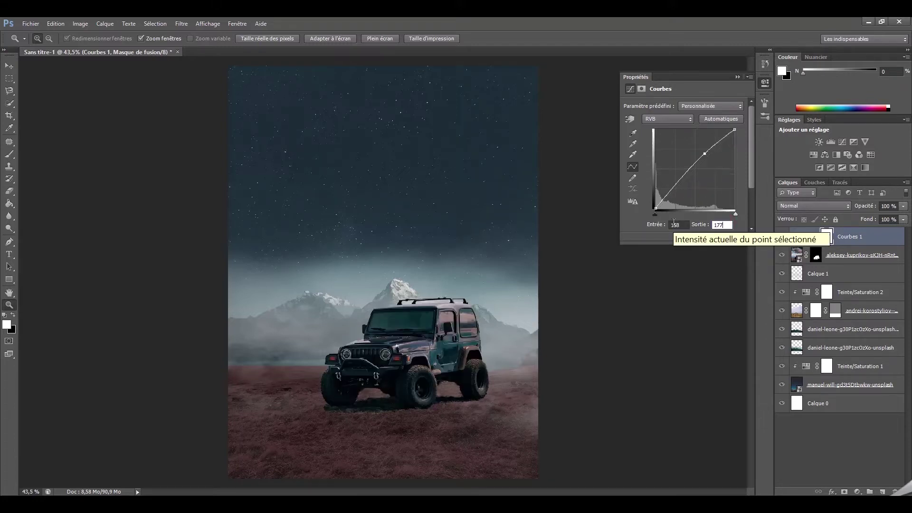
pyautogui.hotkey('shift', 'Tab')
pyautogui.write('1')
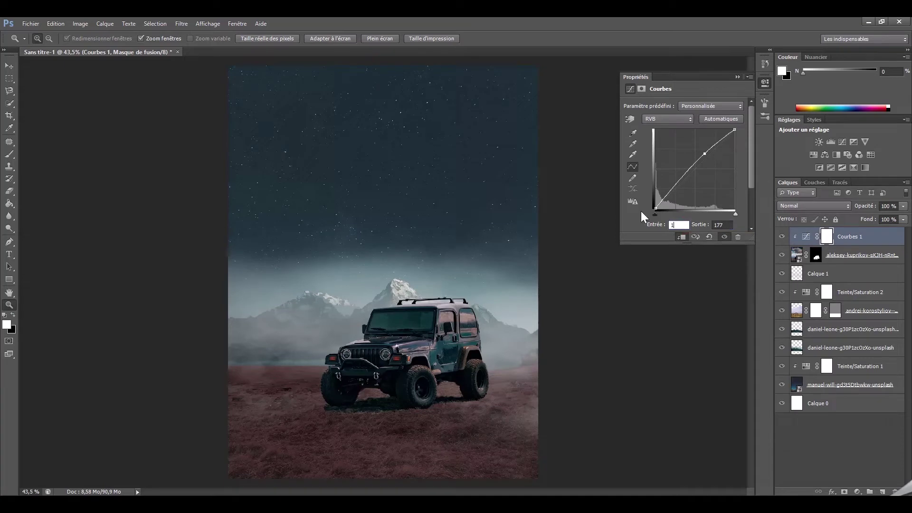
pyautogui.write('83')
pyautogui.press('Return')
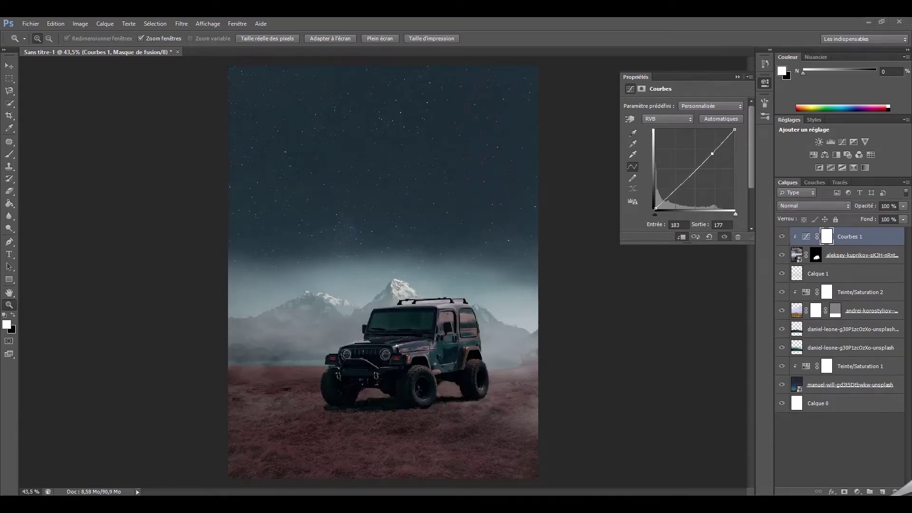
pyautogui.click(854, 141)
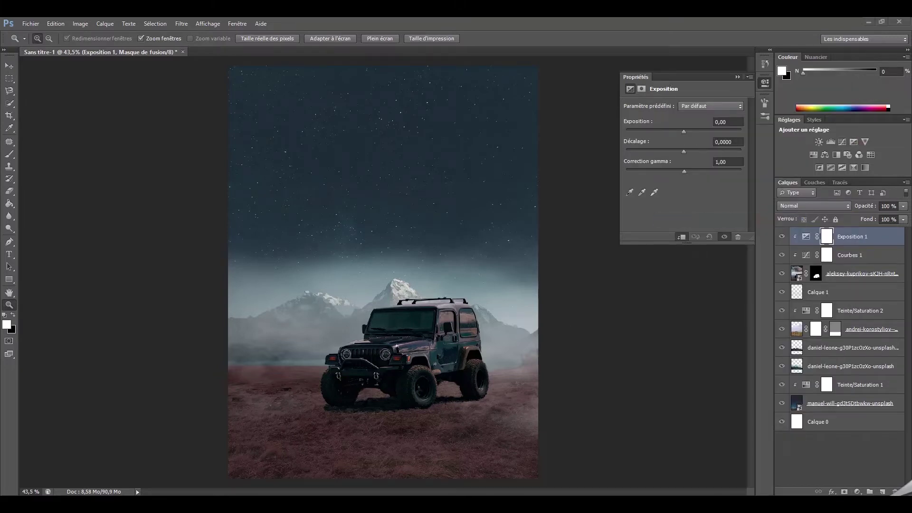
# - Raise Exposure to +1.98, invert its mask, and set up a soft brush about 137 px
pyautogui.moveTo(690, 131); pyautogui.dragTo(700, 130)
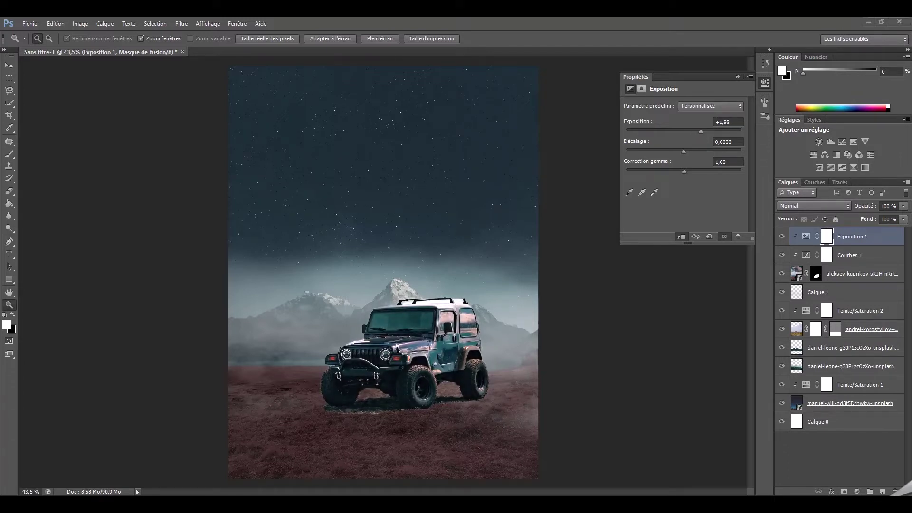
pyautogui.click(827, 236)
pyautogui.hotkey('ctrl', 'i')
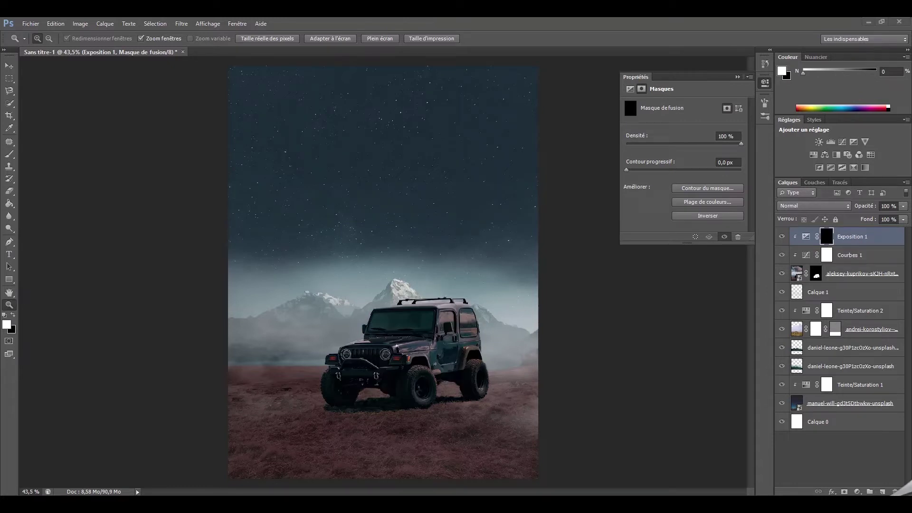
pyautogui.click(9, 154)
pyautogui.click(42, 38)
pyautogui.doubleClick(27, 120)
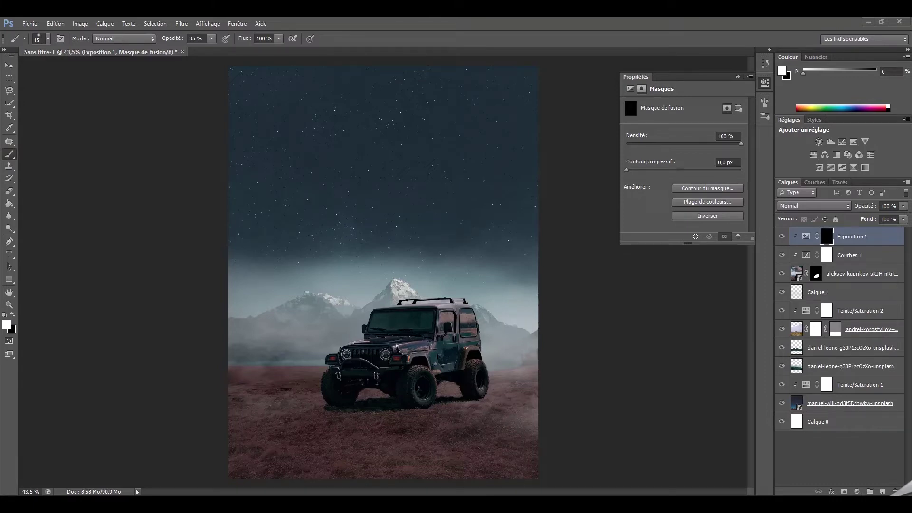
pyautogui.click(48, 38)
pyautogui.moveTo(59, 68); pyautogui.dragTo(69, 69)
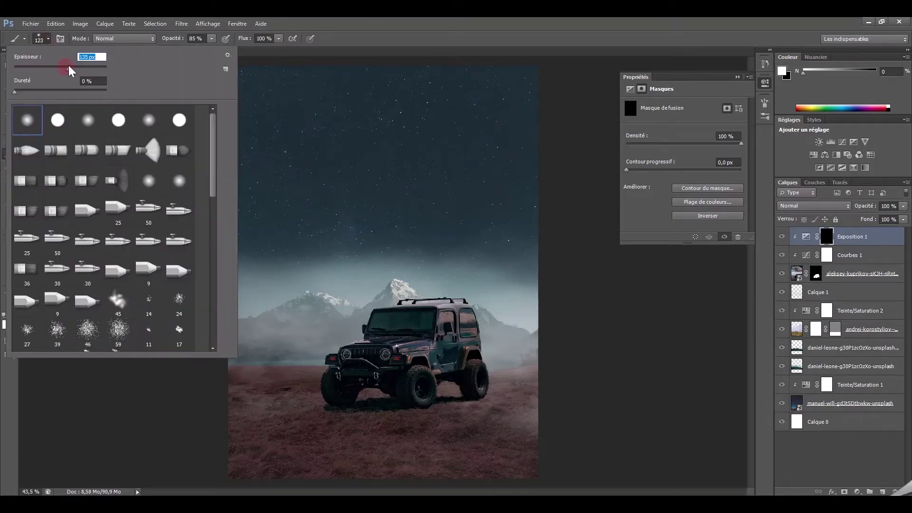
# - At 100% zoom, paint the mask white over the jeep's hood and front, then add Calque 2
pyautogui.press('Escape')
pyautogui.press('z')
pyautogui.click(377, 337)
pyautogui.doubleClick(377, 336)
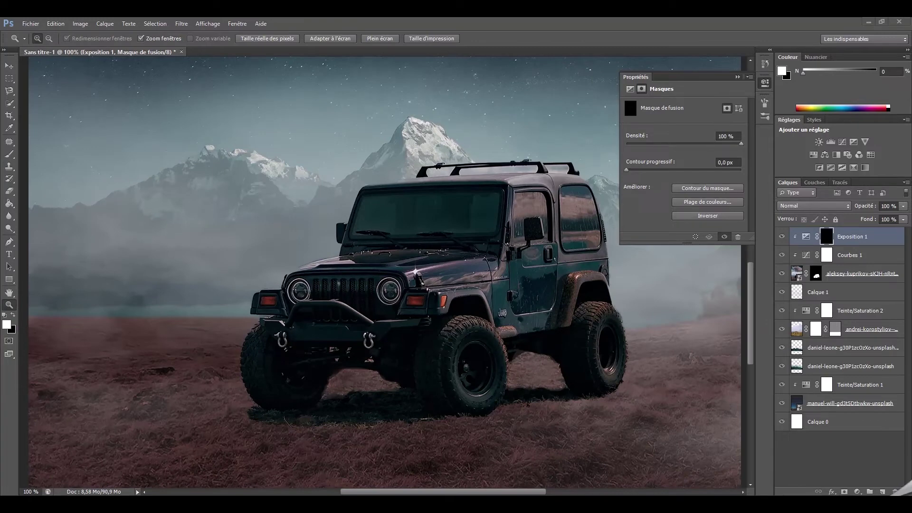
pyautogui.click(9, 154)
pyautogui.moveTo(332, 304)
pyautogui.mouseDown()
pyautogui.moveTo(444, 291)
pyautogui.moveTo(285, 305)
pyautogui.mouseUp()
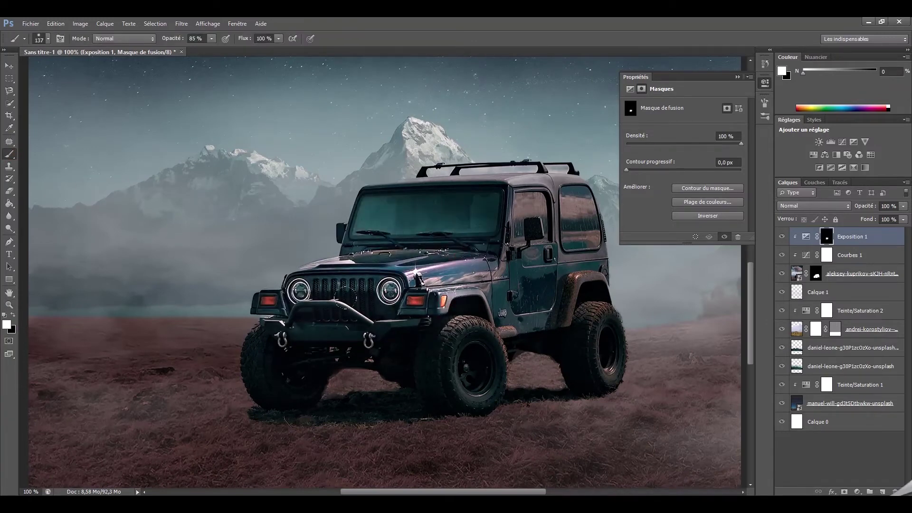
pyautogui.moveTo(475, 266); pyautogui.dragTo(479, 318)
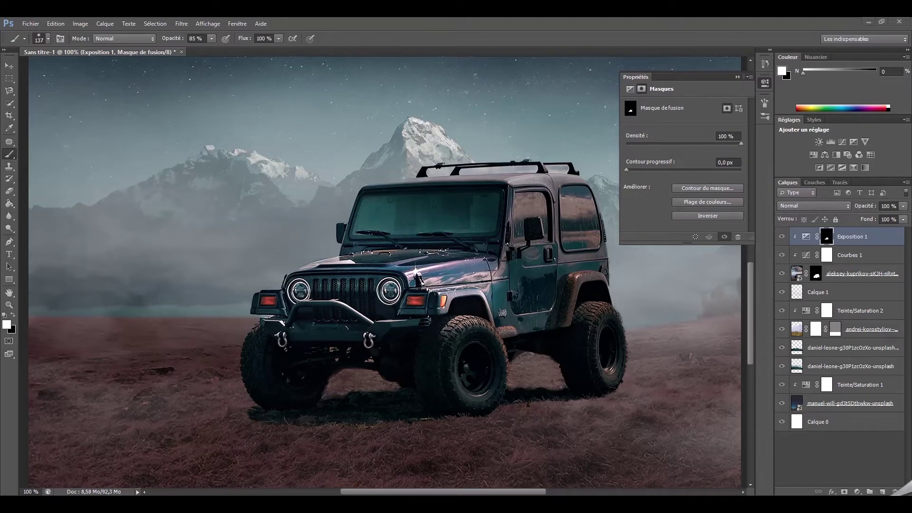
pyautogui.hotkey('ctrl', '0')
pyautogui.hotkey('ctrl', 'shift', 'alt', 'n')
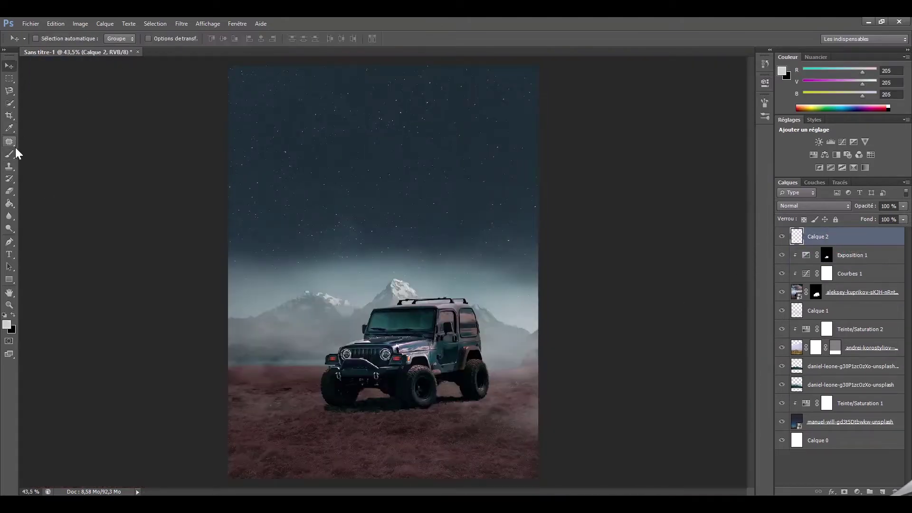
# - Choose a soft glowing brush tip and set its size to 500 px
pyautogui.click(49, 39)
pyautogui.click(765, 103)
pyautogui.click(657, 145)
pyautogui.press('.')
pyautogui.press(',')
pyautogui.press(',')
pyautogui.moveTo(745, 195); pyautogui.dragTo(734, 194)
pyautogui.click(736, 184)
pyautogui.press('Return')
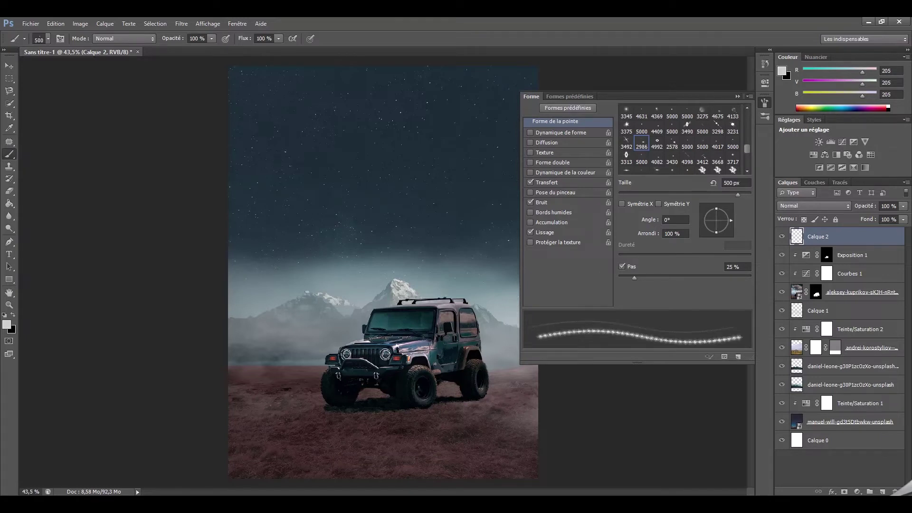
# - Paint bright glow bursts over both jeep headlights on Calque 2
pyautogui.click(386, 354)
pyautogui.click(346, 353)
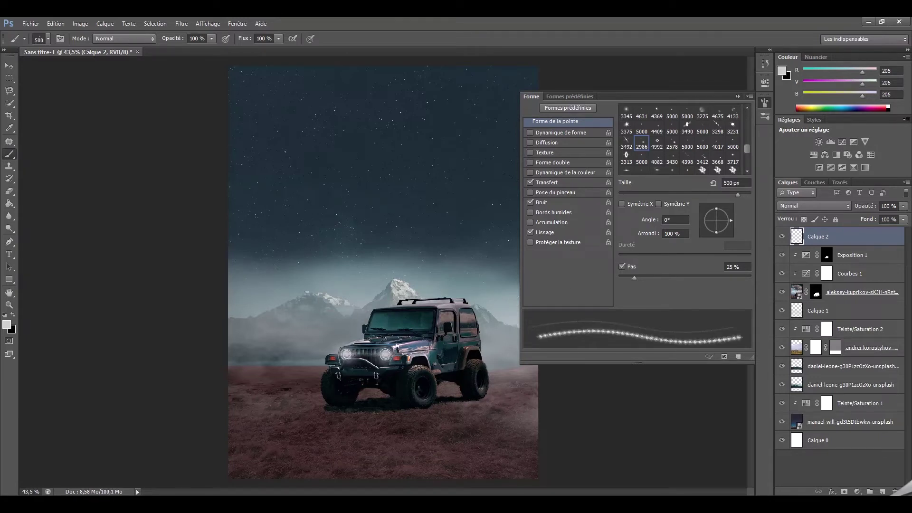
pyautogui.click(347, 354)
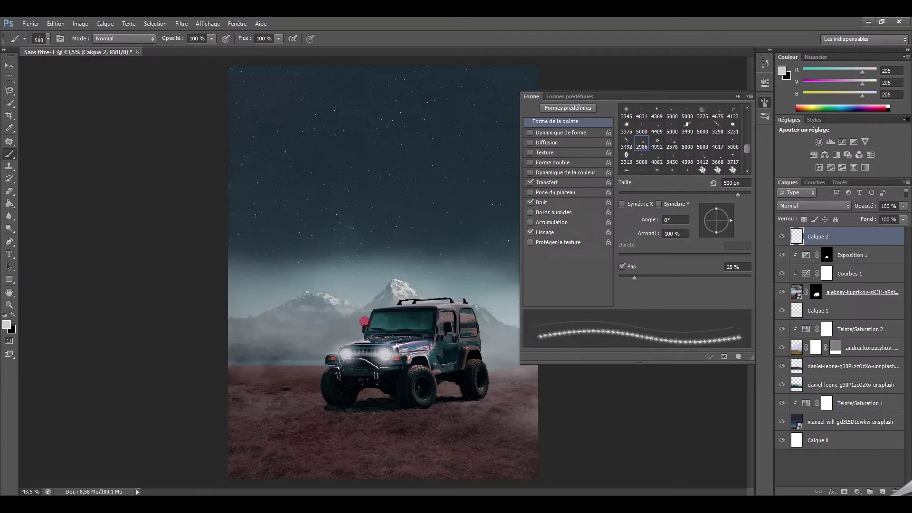
pyautogui.click(326, 320)
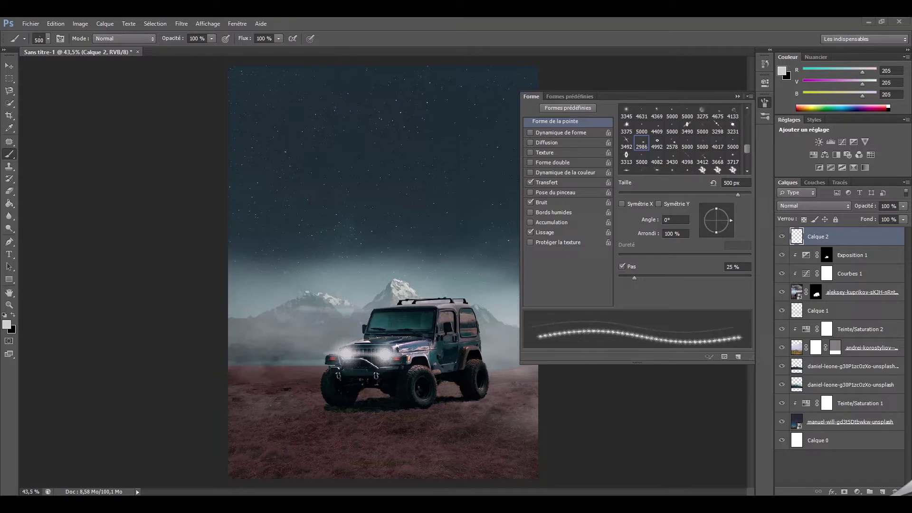
pyautogui.click(737, 96)
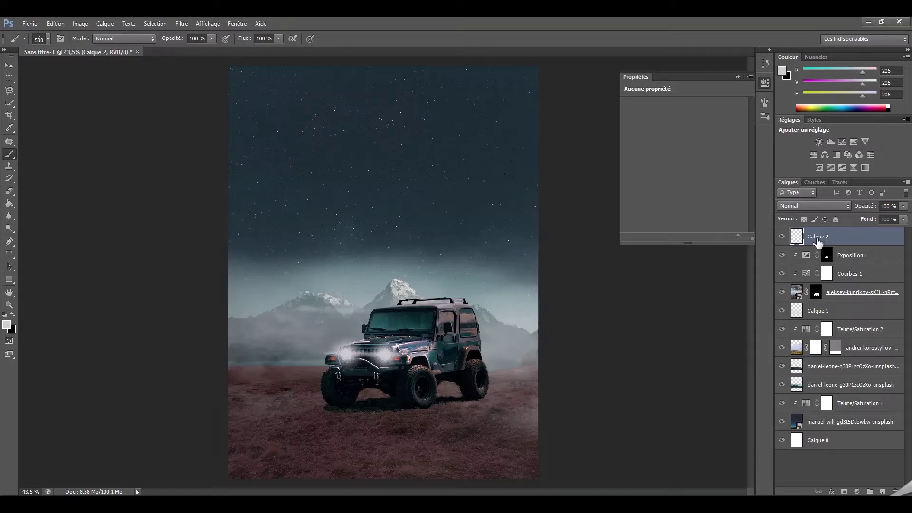
# - Add an Exposure layer at +1,21 and invert its mask to hide the effect
pyautogui.click(853, 142)
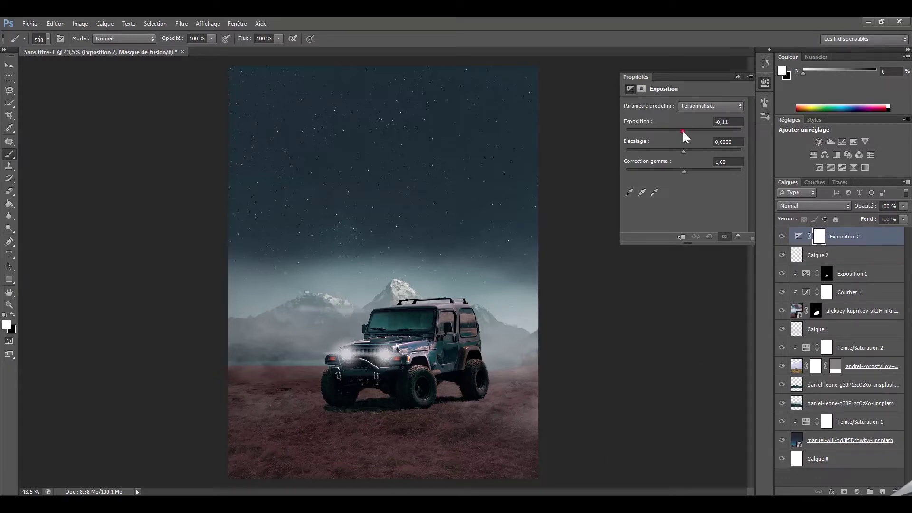
pyautogui.moveTo(684, 131); pyautogui.dragTo(695, 128)
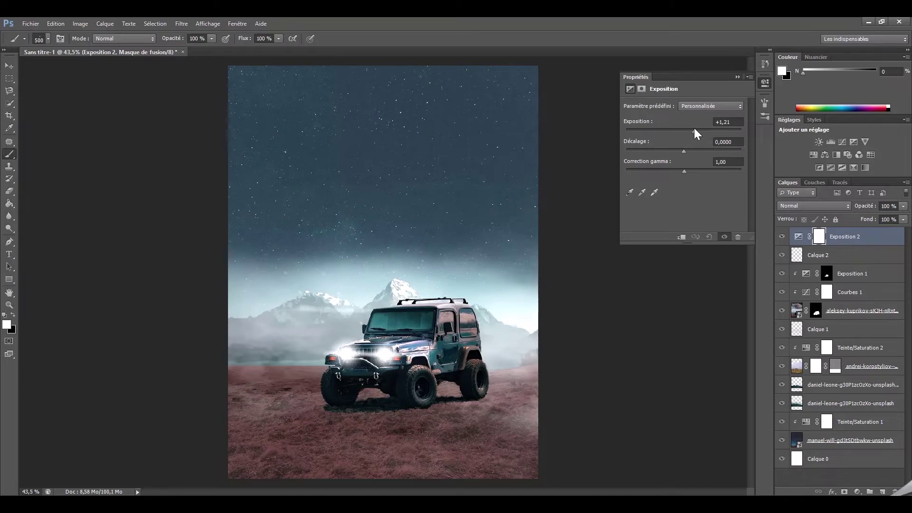
pyautogui.click(824, 240)
pyautogui.hotkey('ctrl', 'i')
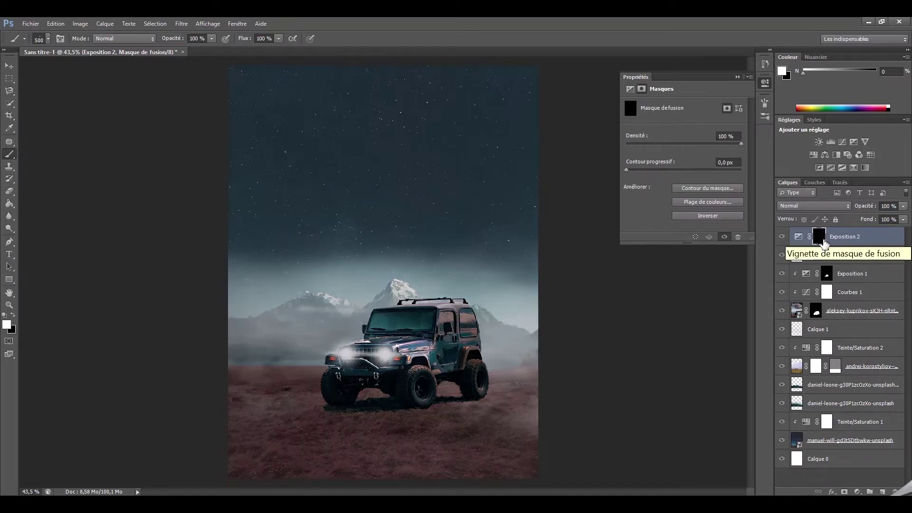
# - With a 189 px brush, paint the mask to brighten the foreground ground with haze
pyautogui.click(42, 39)
pyautogui.doubleClick(92, 57)
pyautogui.write('189')
pyautogui.press('Return')
pyautogui.moveTo(291, 434); pyautogui.dragTo(306, 427)
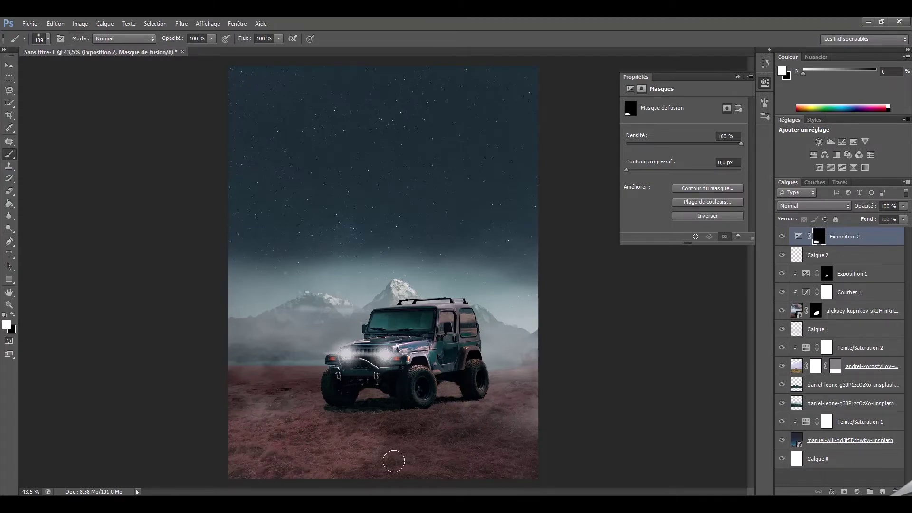
pyautogui.moveTo(407, 459); pyautogui.dragTo(280, 458)
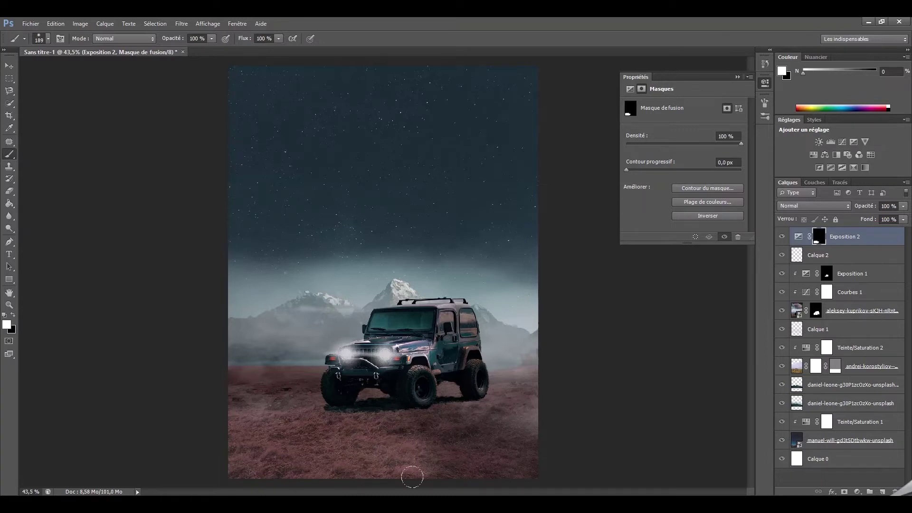
pyautogui.hotkey('alt', '[')
pyautogui.hotkey('alt', '[')
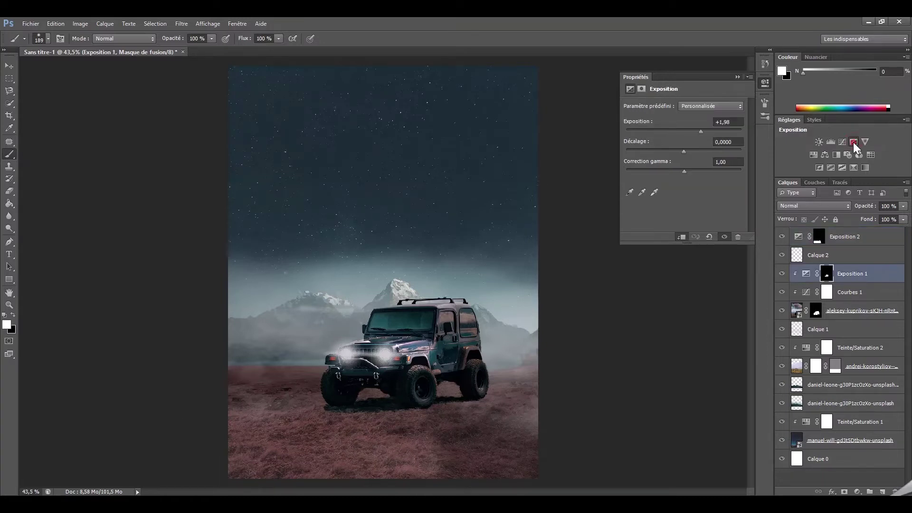
# - Add Exposition 3 clipped above Exposition 1, with an inverted black mask and exposure about -2,64
pyautogui.click(853, 142)
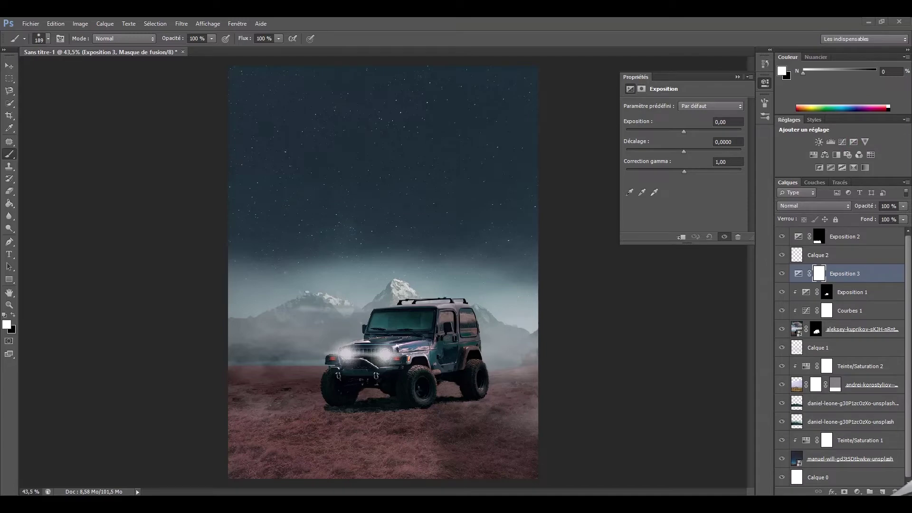
pyautogui.rightClick(842, 278)
pyautogui.click(703, 218)
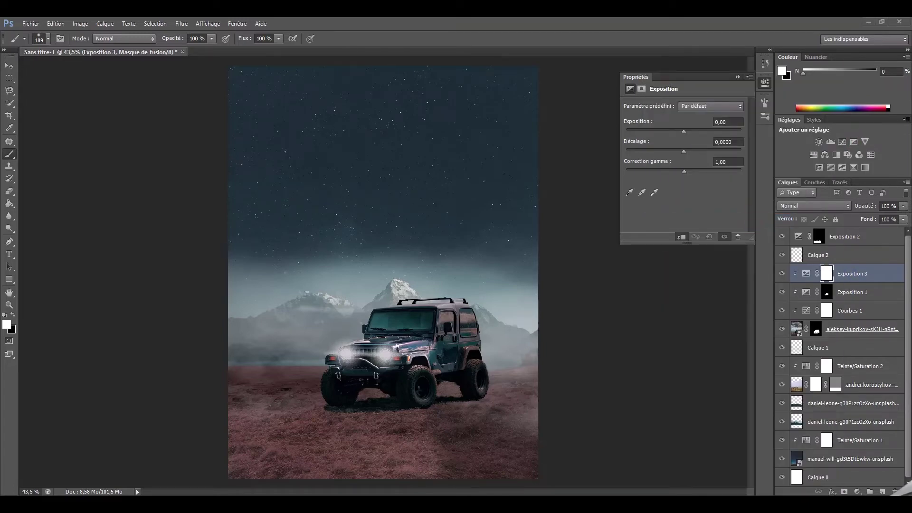
pyautogui.click(827, 275)
pyautogui.hotkey('ctrl', 'i')
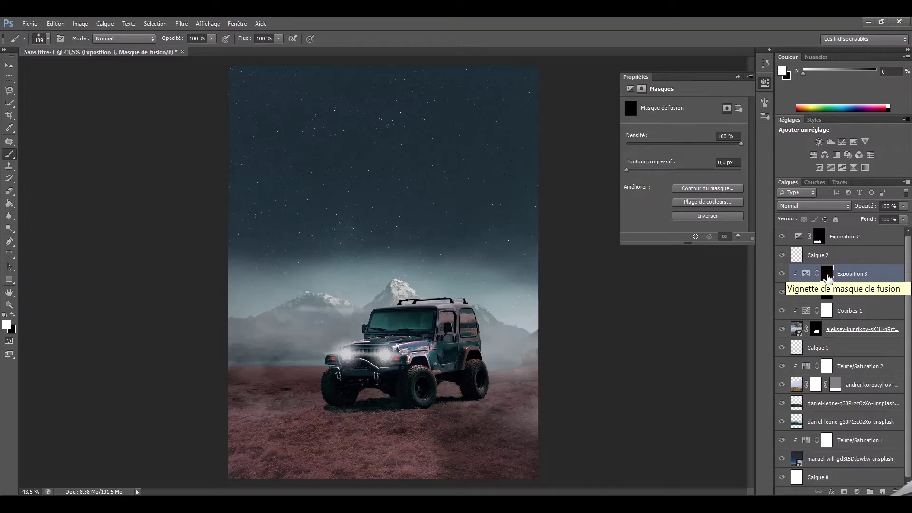
pyautogui.click(806, 274)
pyautogui.moveTo(683, 129); pyautogui.dragTo(660, 131)
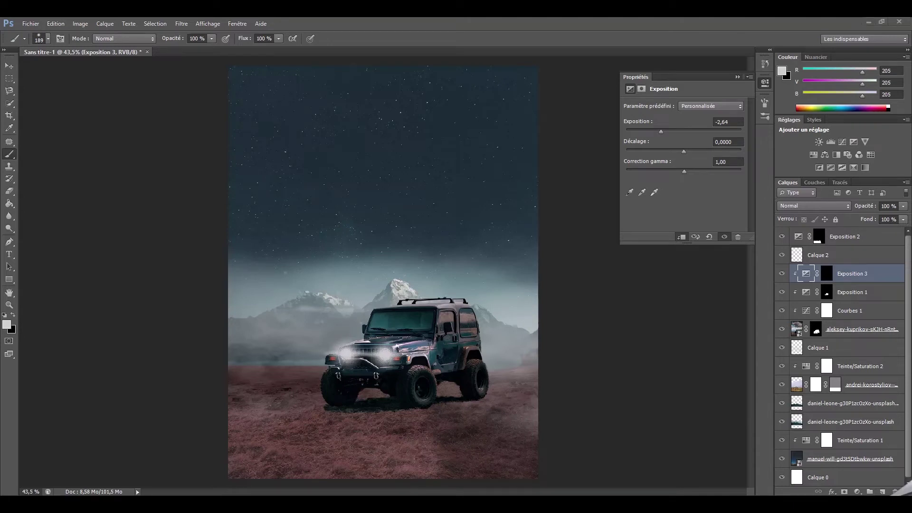
pyautogui.click(662, 133)
# - Scale the placed street photo up, move it higher, and zoom in on the man
pyautogui.click(827, 274)
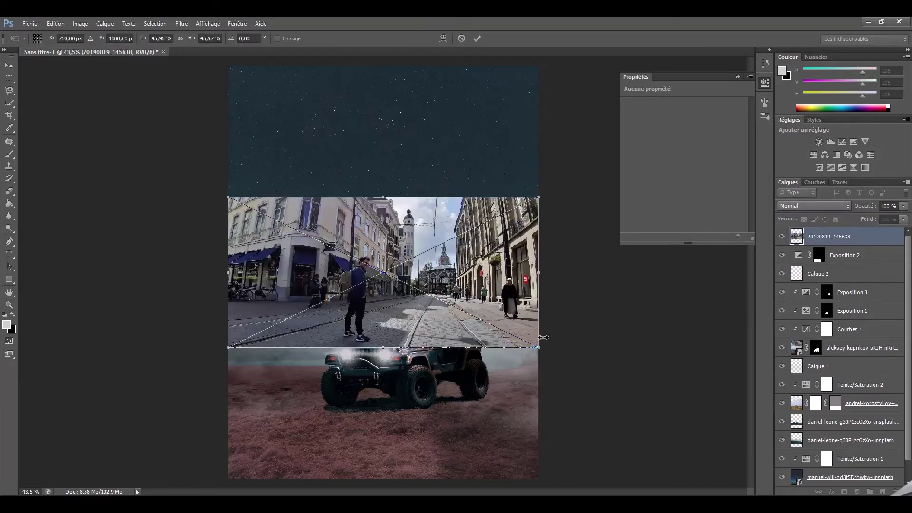
pyautogui.moveTo(538, 348); pyautogui.dragTo(751, 475)
pyautogui.moveTo(337, 207); pyautogui.dragTo(333, 146)
pyautogui.click(478, 39)
pyautogui.click(9, 304)
pyautogui.click(469, 291)
# - Quick-select the man, subtracting the background beside his shoulder
pyautogui.press('w')
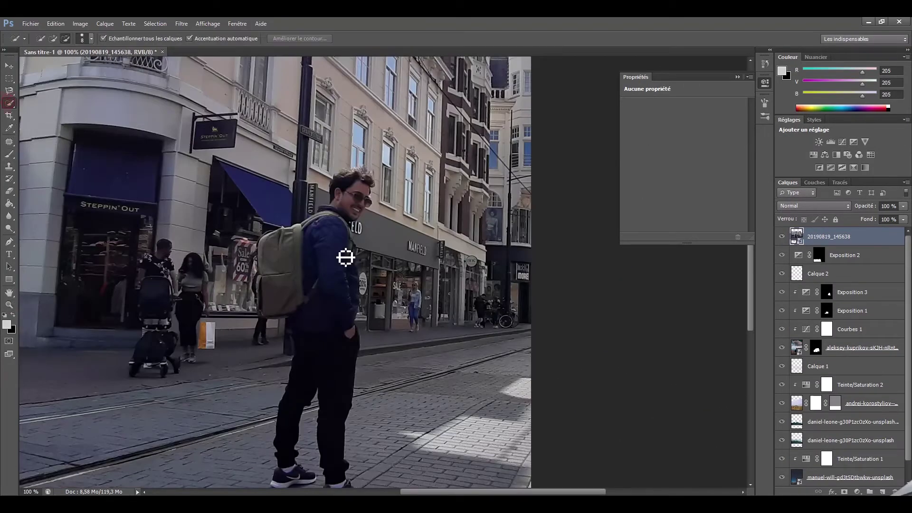
pyautogui.moveTo(305, 163)
pyautogui.mouseDown()
pyautogui.moveTo(367, 183)
pyautogui.moveTo(338, 237)
pyautogui.moveTo(340, 446)
pyautogui.moveTo(283, 436)
pyautogui.moveTo(372, 457)
pyautogui.mouseUp()
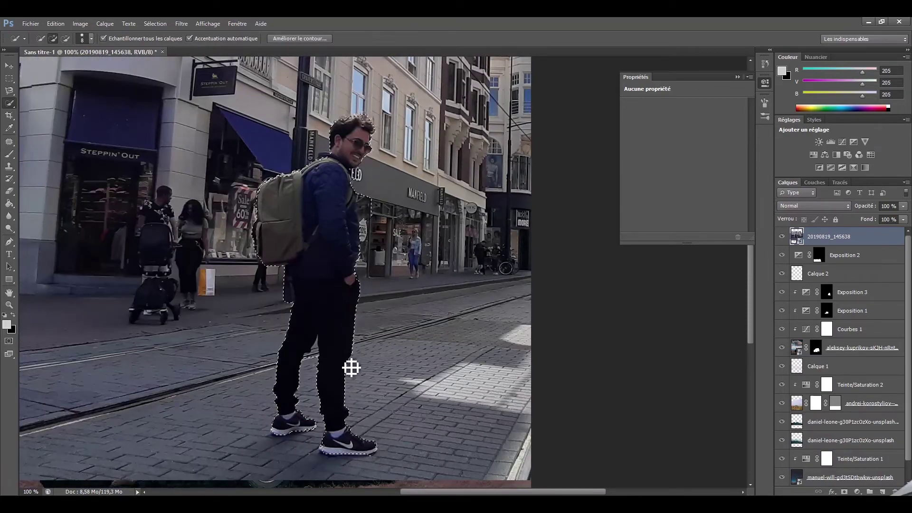
pyautogui.scroll(3, 372, 457)
pyautogui.click(9, 305)
pyautogui.click(340, 228)
pyautogui.click(340, 228)
pyautogui.click(9, 105)
pyautogui.click(66, 38)
pyautogui.moveTo(434, 347)
pyautogui.mouseDown()
pyautogui.moveTo(402, 378)
pyautogui.moveTo(402, 276)
pyautogui.moveTo(371, 259)
pyautogui.mouseUp()
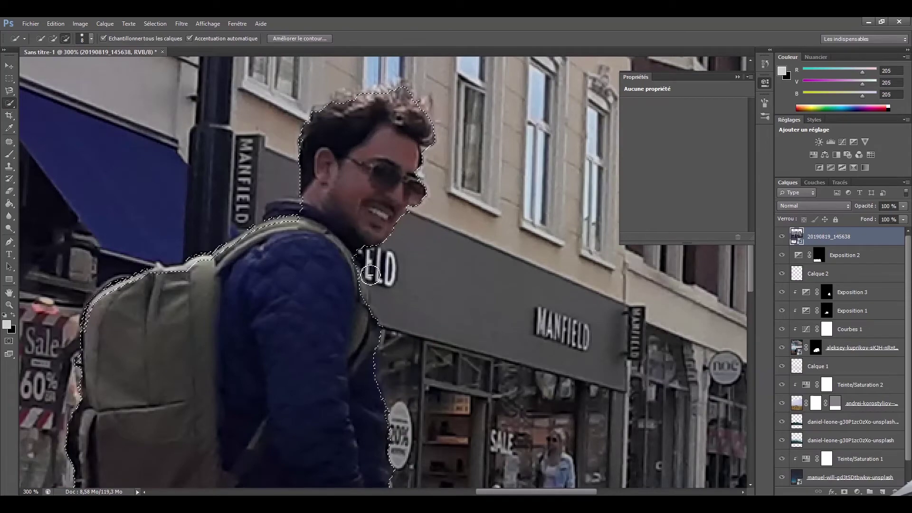
pyautogui.scroll(-2, 152, 256)
pyautogui.scroll(-5, 133, 375)
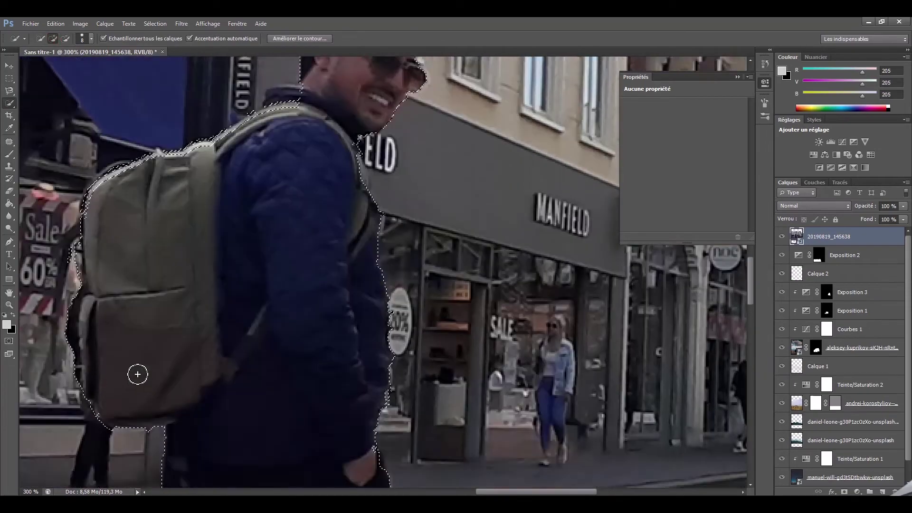
pyautogui.scroll(-6, 133, 214)
pyautogui.scroll(-4, 238, 255)
pyautogui.scroll(-4, 249, 252)
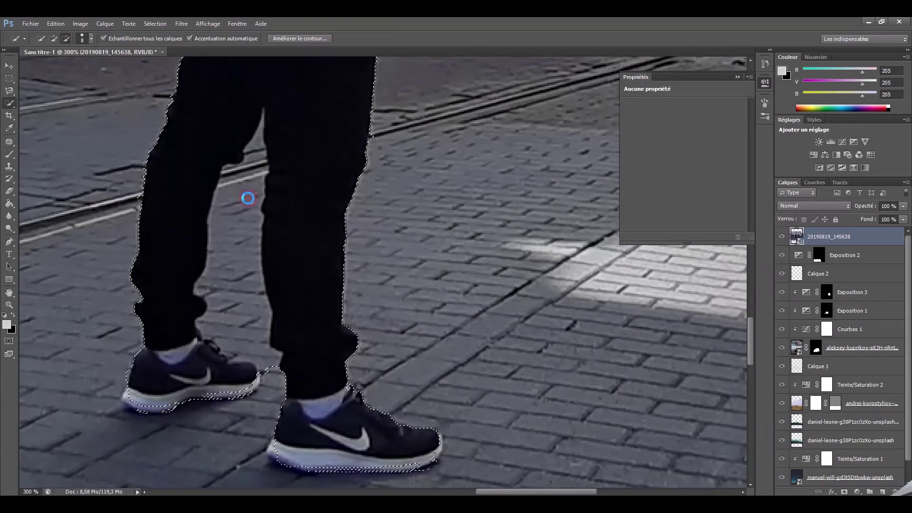
# - Refine the man's selection edge and output it as a layer mask
pyautogui.hotkey('ctrl', 'alt', 'r')
pyautogui.click(813, 352)
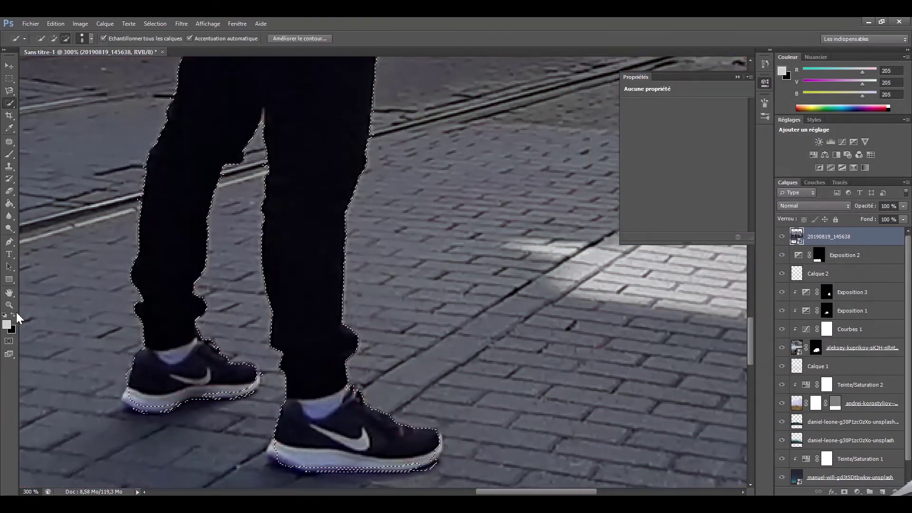
pyautogui.press('z')
pyautogui.hotkey('ctrl', '0')
pyautogui.click(409, 181)
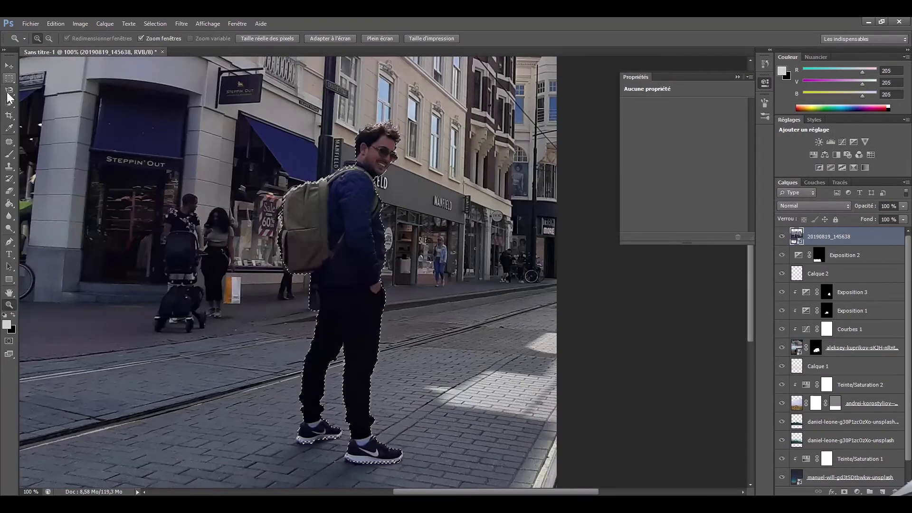
pyautogui.hotkey('ctrl', 'alt', 'r')
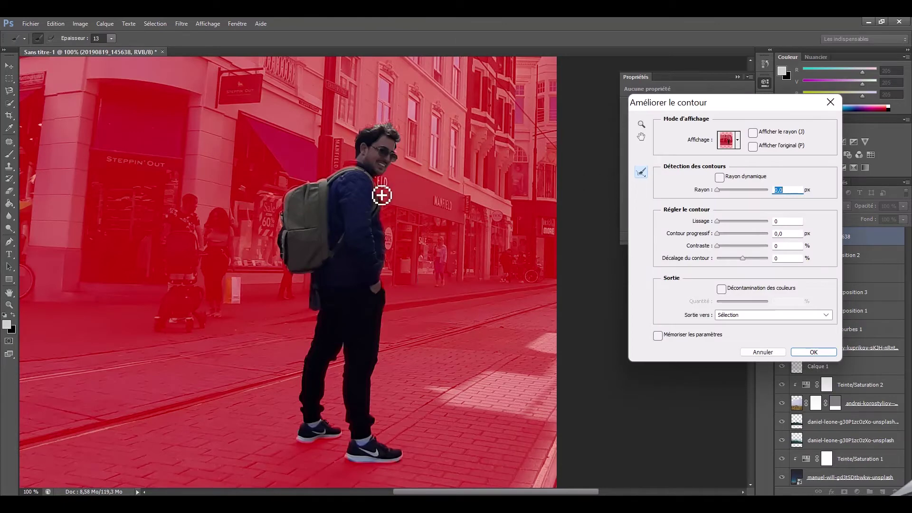
pyautogui.click(814, 352)
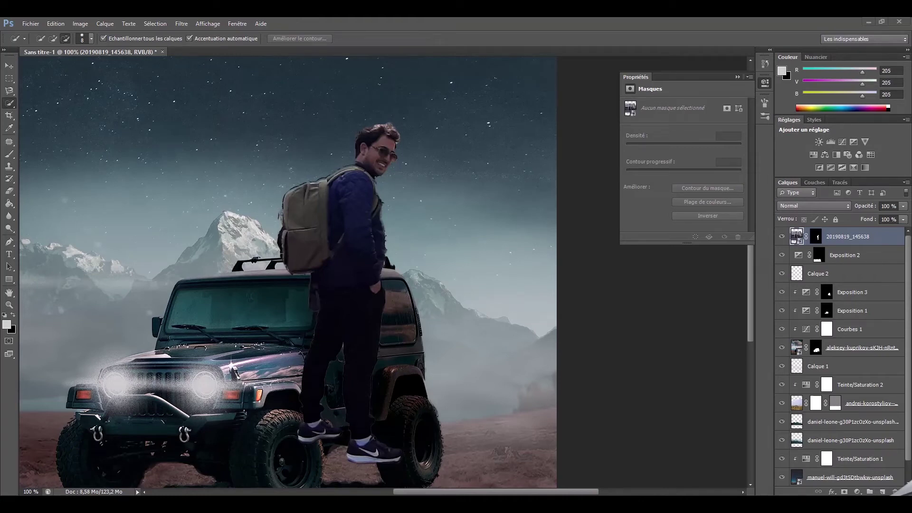
# - Move the cut-out man up onto the jeep roof with Free Transform
pyautogui.scroll(-1, 189, 194)
pyautogui.press('d')
pyautogui.press('e')
pyautogui.hotkey('ctrl', '0')
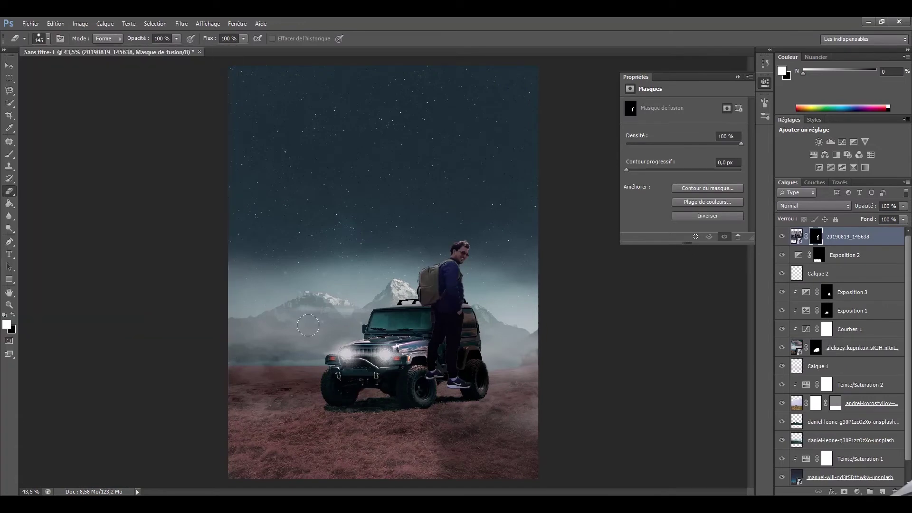
pyautogui.hotkey('ctrl', 't')
pyautogui.moveTo(453, 328); pyautogui.dragTo(430, 255)
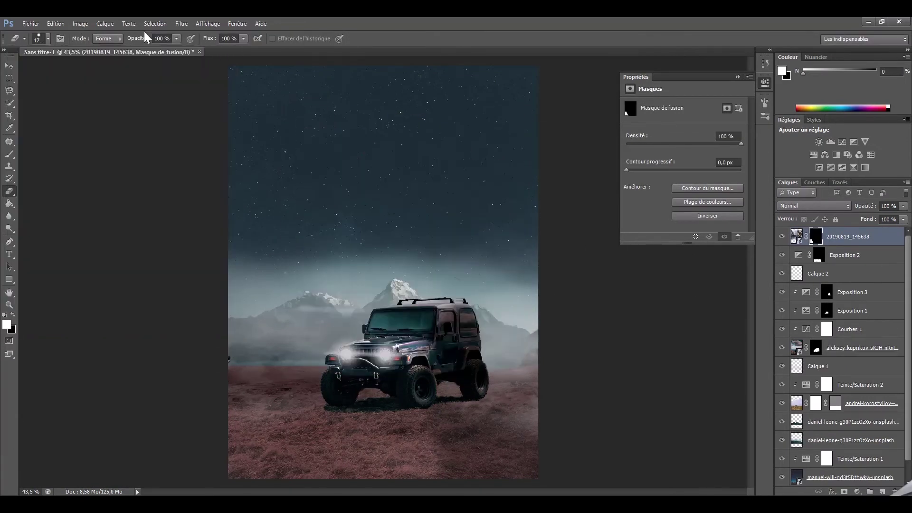
pyautogui.press('Return')
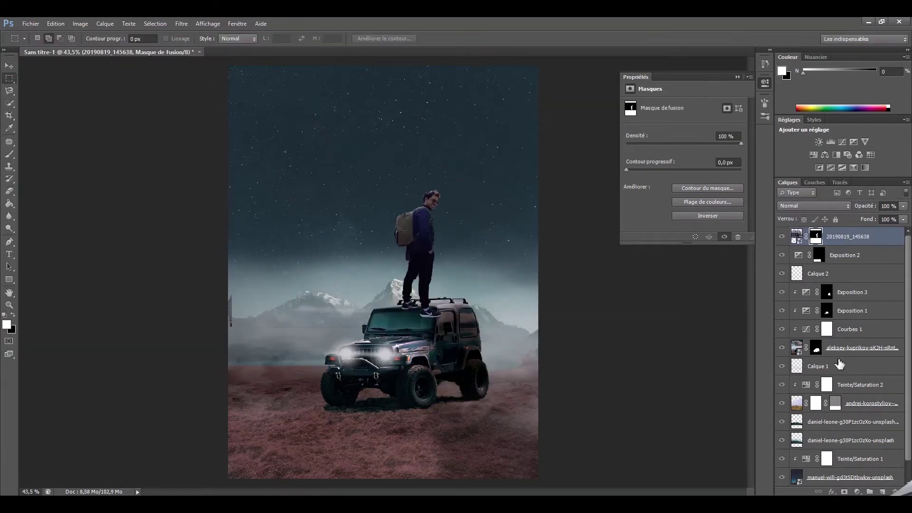
# - Stretch the two daniel-leone mountain layers taller
pyautogui.click(817, 366)
pyautogui.keyDown('shift'); pyautogui.click(817, 273); pyautogui.keyUp('shift')
pyautogui.keyDown('ctrl'); pyautogui.click(850, 348); pyautogui.keyUp('ctrl')
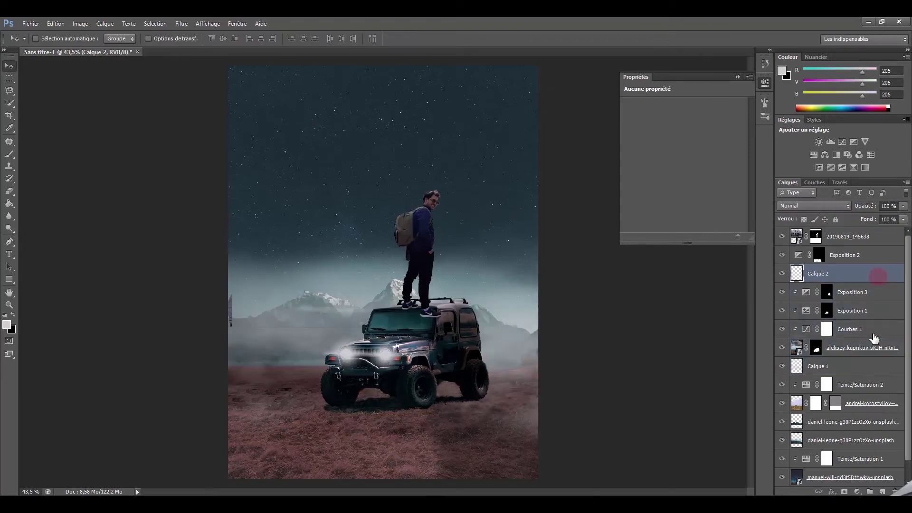
pyautogui.scroll(-1, 785, 332)
pyautogui.click(782, 384)
pyautogui.click(851, 403)
pyautogui.keyDown('shift'); pyautogui.click(850, 421); pyautogui.keyUp('shift')
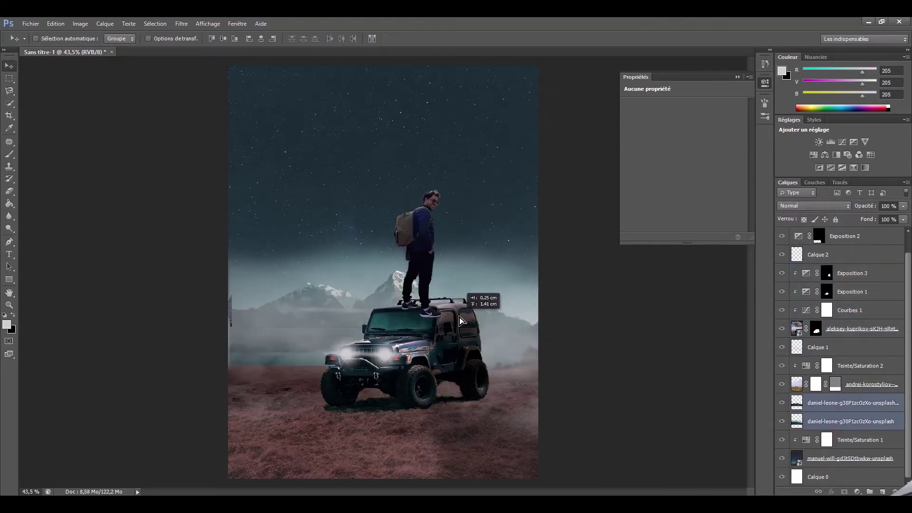
pyautogui.hotkey('ctrl', 't')
pyautogui.moveTo(391, 166); pyautogui.dragTo(390, 143)
pyautogui.press('Return')
# - Scale the man down and nudge his feet onto the jeep roof rack
pyautogui.hotkey('ctrl', 'v')
pyautogui.hotkey('ctrl', 't')
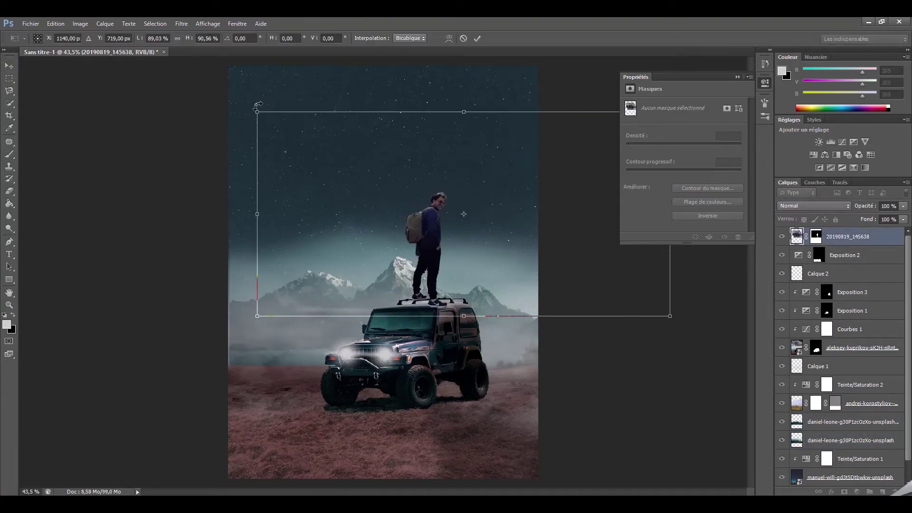
pyautogui.moveTo(670, 106); pyautogui.dragTo(644, 135)
pyautogui.press('Return')
pyautogui.hotkey('ctrl', '+')
pyautogui.hotkey('ctrl', '+')
pyautogui.hotkey('ctrl', '+')
pyautogui.press('e')
pyautogui.click(47, 39)
pyautogui.press('Escape')
pyautogui.hotkey('ctrl', '-')
pyautogui.press('z')
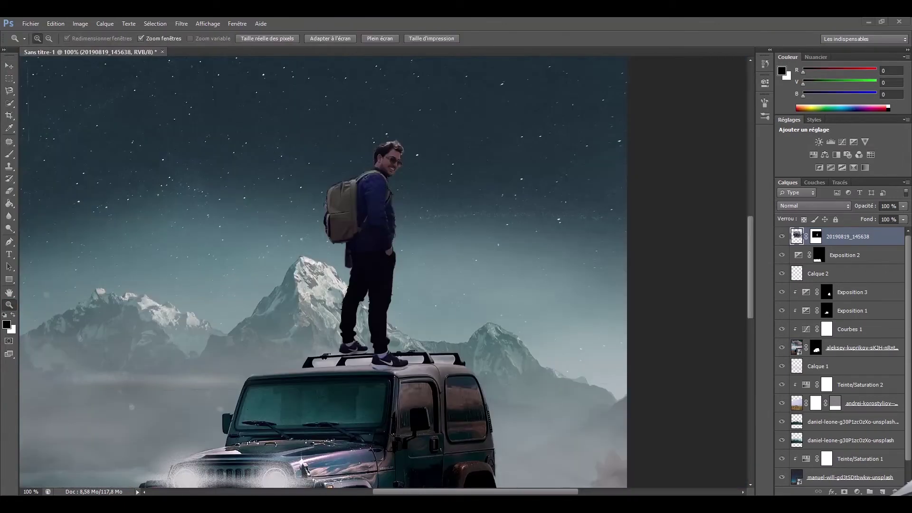
pyautogui.press('v')
pyautogui.scroll(-1, 368, 66)
pyautogui.moveTo(370, 247); pyautogui.dragTo(373, 242)
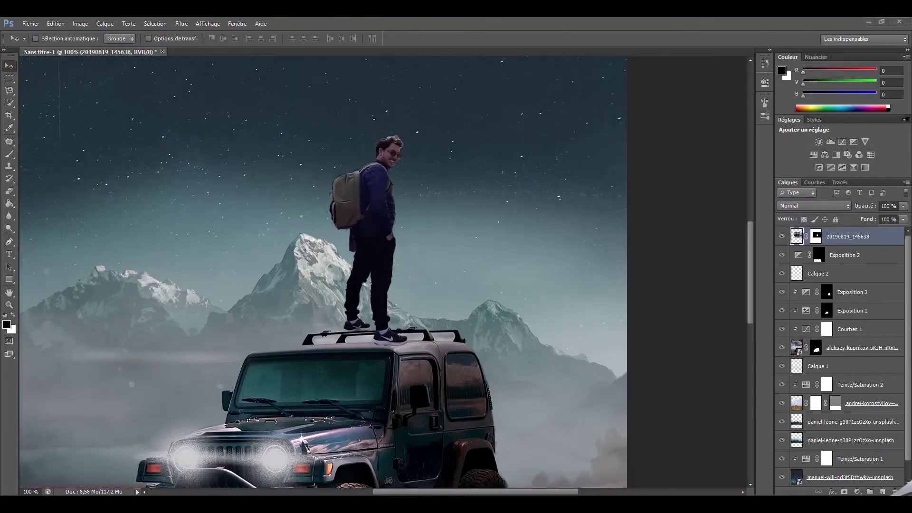
# - Add an Exposure adjustment clipped to the man's layer 20190819_145638
pyautogui.hotkey('ctrl', '0')
pyautogui.press('m')
pyautogui.moveTo(540, 371); pyautogui.dragTo(179, 106)
pyautogui.click(212, 106)
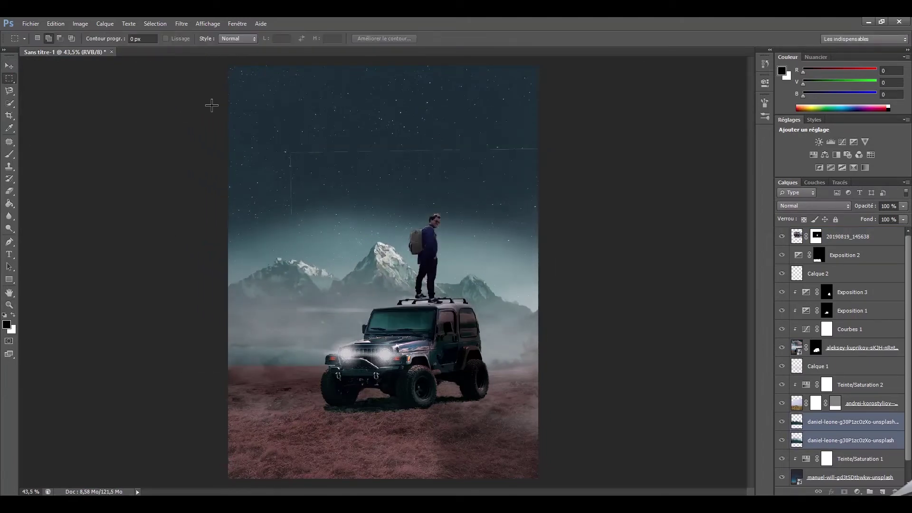
pyautogui.press('e')
pyautogui.hotkey('alt', '.')
pyautogui.click(48, 38)
pyautogui.press('Escape')
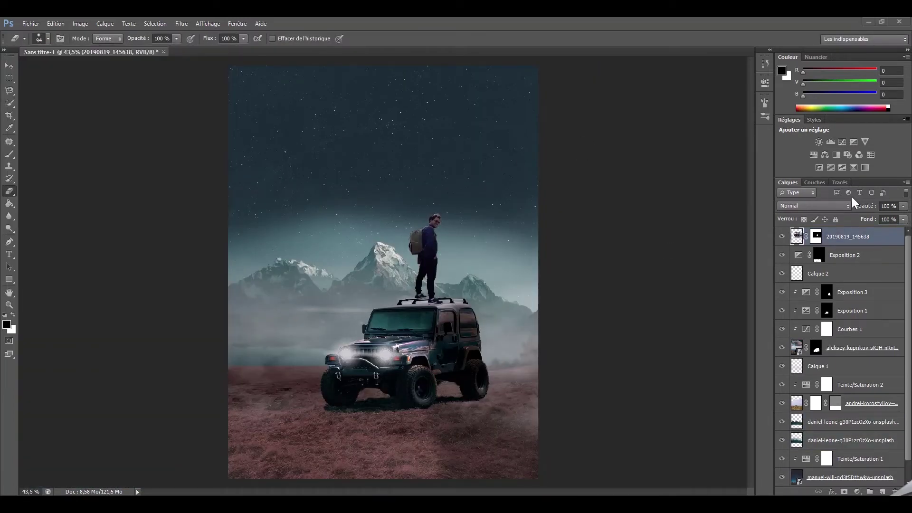
pyautogui.click(854, 141)
pyautogui.rightClick(848, 236)
pyautogui.click(689, 220)
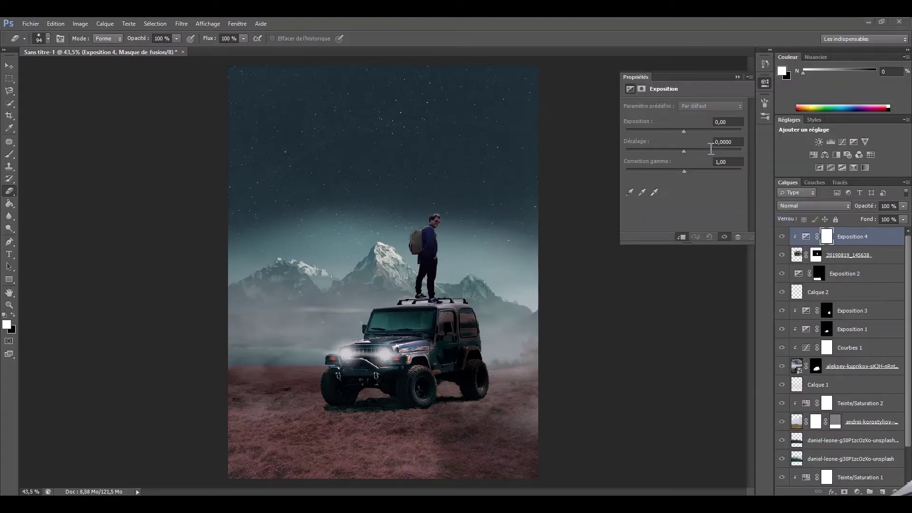
# - Raise the clipped exposure to about +1,27, invert its mask, and shrink the brush
pyautogui.moveTo(691, 132); pyautogui.dragTo(694, 132)
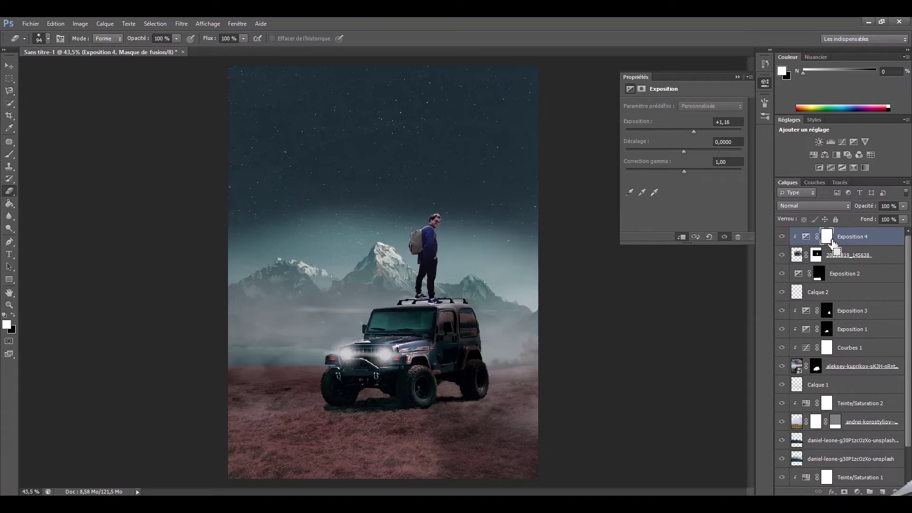
pyautogui.hotkey('ctrl', 'i')
pyautogui.moveTo(694, 131); pyautogui.dragTo(694, 132)
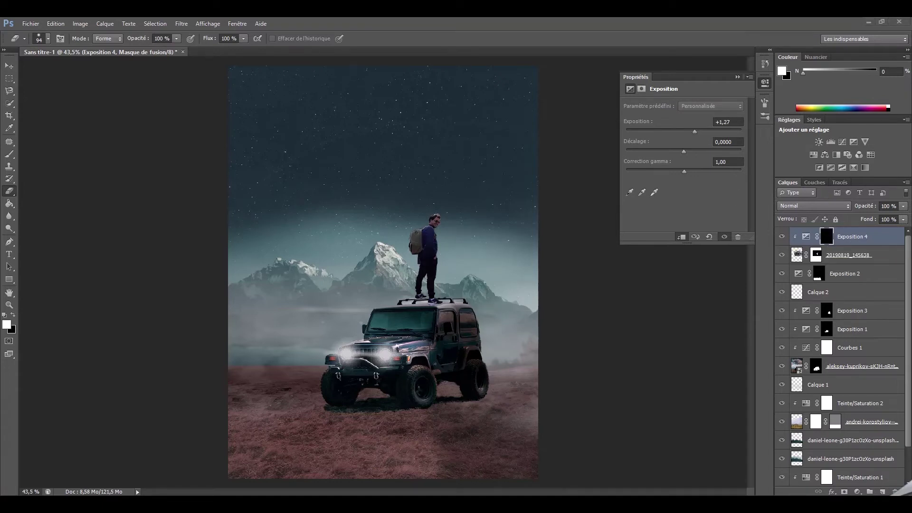
pyautogui.scroll(5, 437, 228)
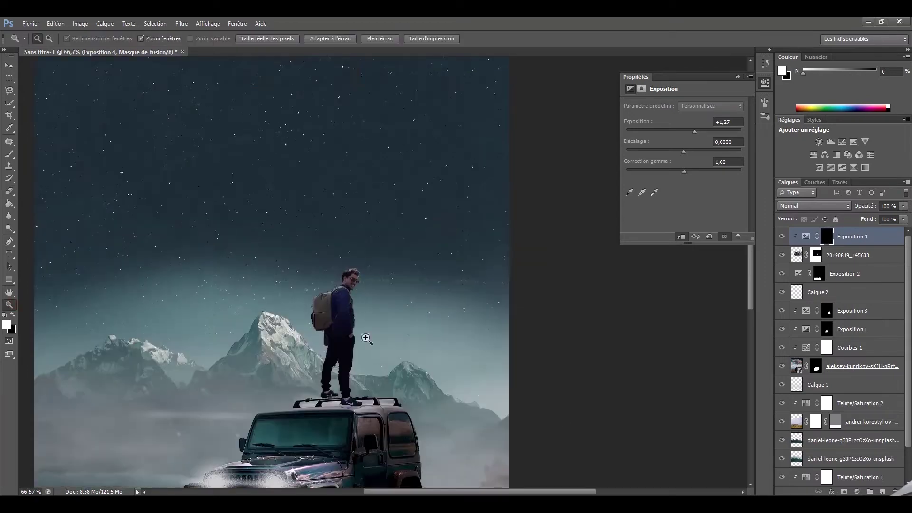
pyautogui.press('b')
pyautogui.click(47, 39)
pyautogui.moveTo(52, 69); pyautogui.dragTo(31, 69)
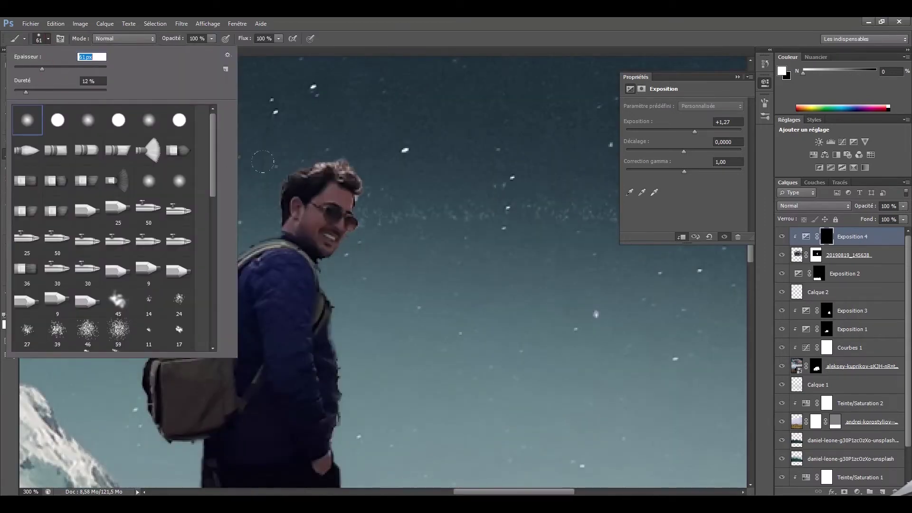
pyautogui.press('Return')
# - At 200% zoom, paint the exposure brightening onto the man's edge
pyautogui.scroll(-3, 347, 449)
pyautogui.scroll(-8, 347, 449)
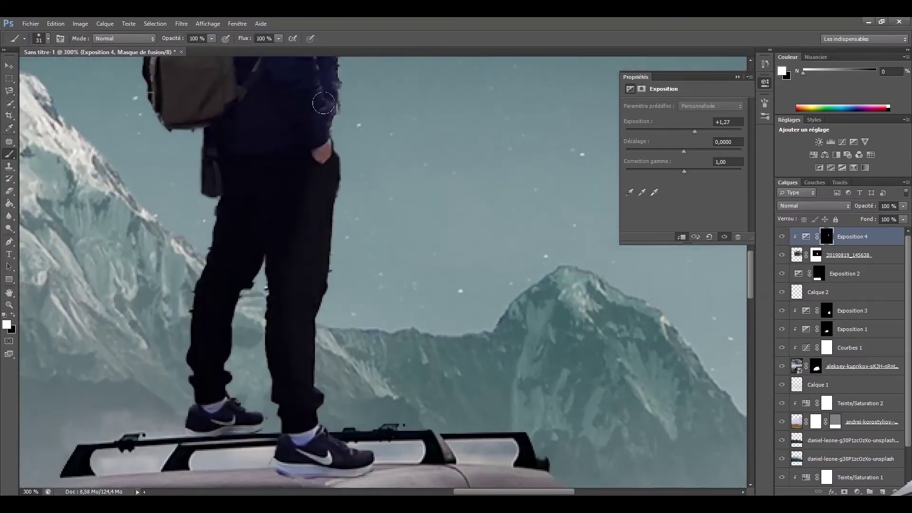
pyautogui.scroll(10, 347, 449)
pyautogui.scroll(-2, 427, 205)
pyautogui.press('z')
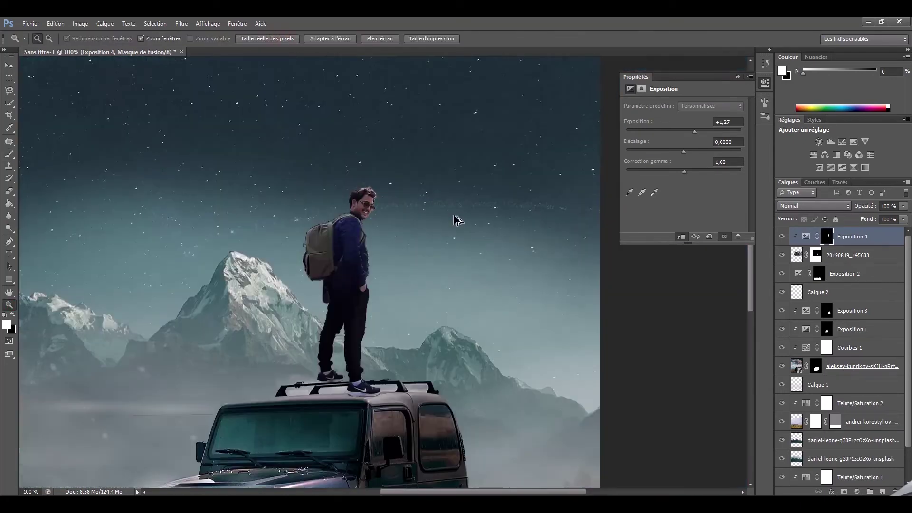
pyautogui.hotkey('ctrl', '0')
pyautogui.hotkey('ctrl', '+')
pyautogui.press('b')
pyautogui.click(375, 209)
pyautogui.scroll(-2, 375, 199)
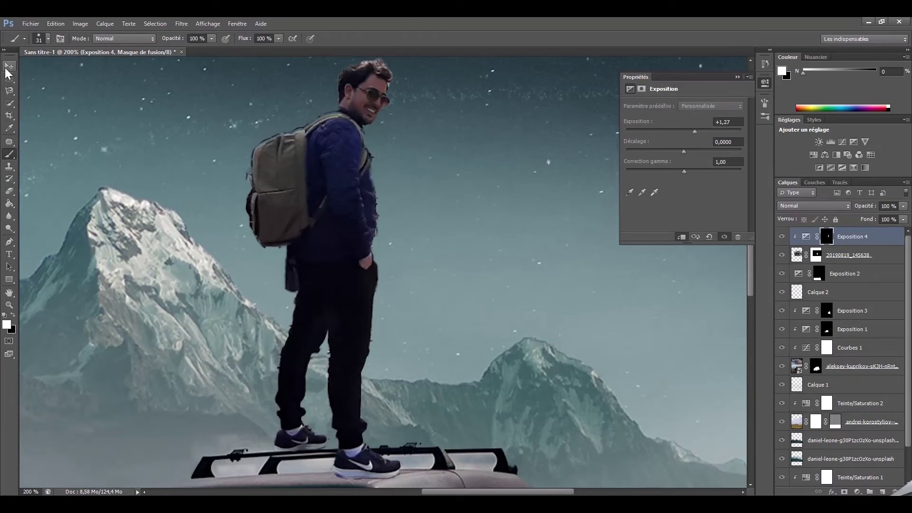
pyautogui.scroll(1, 366, 309)
pyautogui.scroll(3, 366, 310)
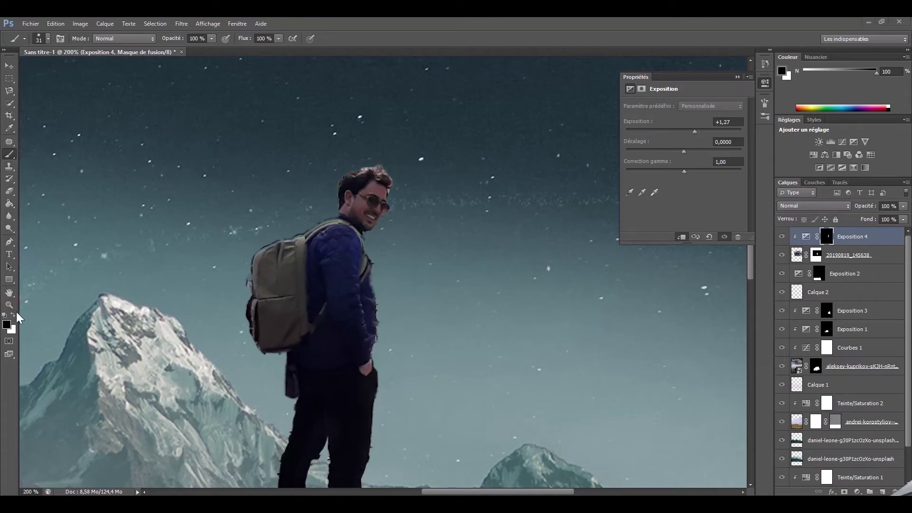
pyautogui.click(9, 305)
pyautogui.click(330, 39)
# - Darken the man with Hue/Saturation at lightness -15, mask his hair, and drag in the moon photo
pyautogui.click(813, 154)
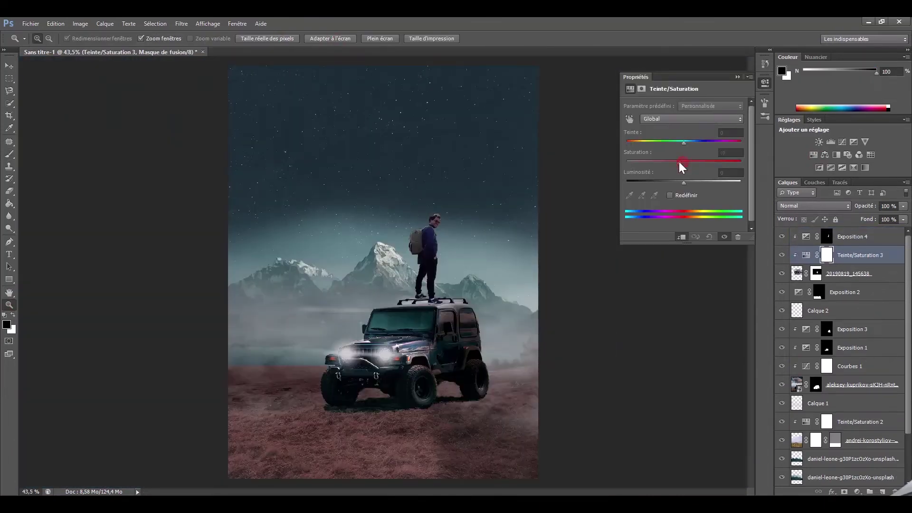
pyautogui.moveTo(682, 183); pyautogui.dragTo(675, 183)
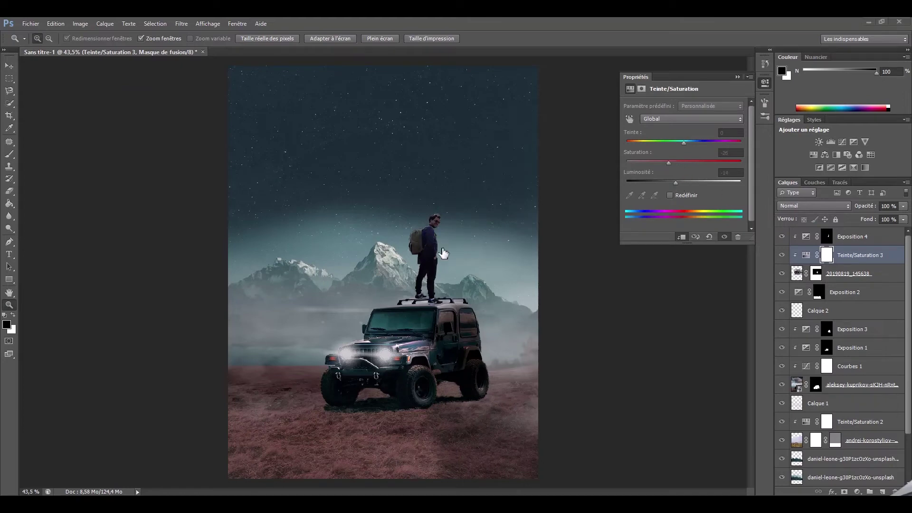
pyautogui.click(420, 216)
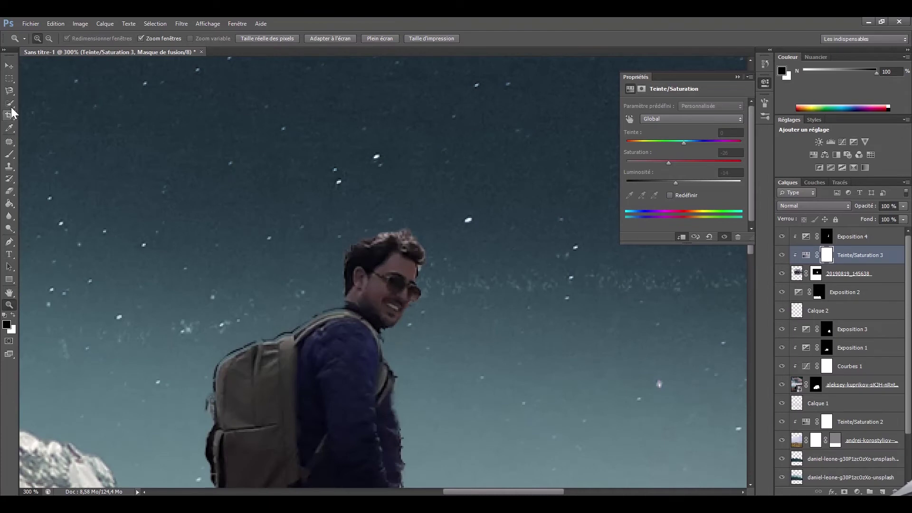
pyautogui.press('b')
pyautogui.moveTo(386, 247); pyautogui.dragTo(404, 241)
pyautogui.press('x')
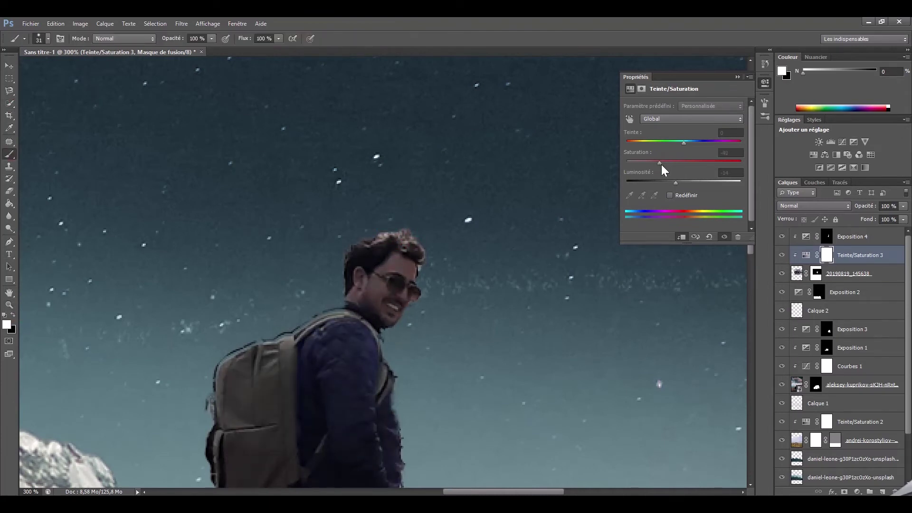
pyautogui.moveTo(662, 165)
pyautogui.mouseDown()
pyautogui.moveTo(675, 165)
pyautogui.moveTo(671, 182)
pyautogui.mouseUp()
pyautogui.press('z')
pyautogui.click(314, 42)
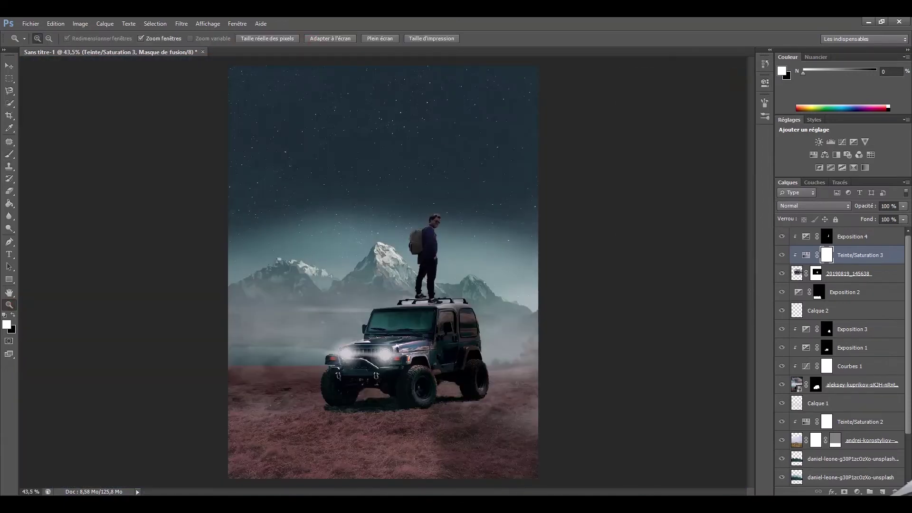
pyautogui.moveTo(902, 247); pyautogui.dragTo(377, 244)
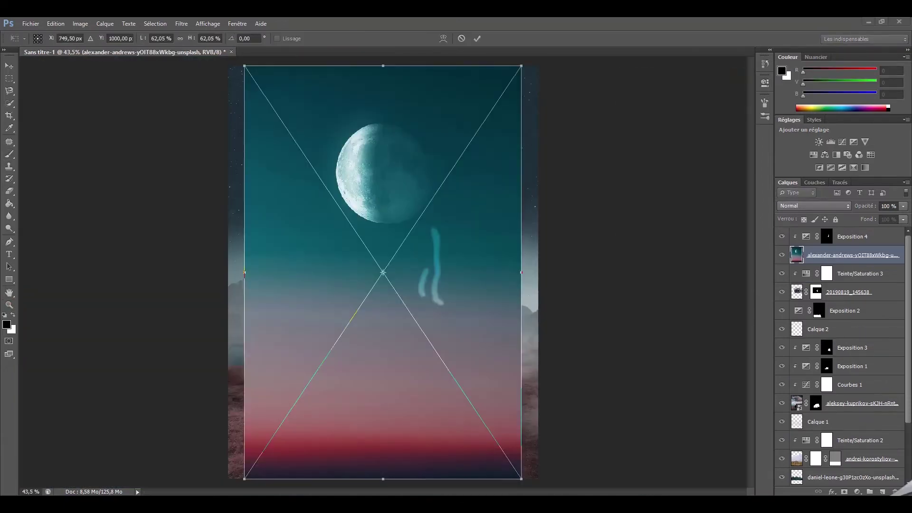
# - Rotate and position the moon photo high in the sky, and move its layer to the top
pyautogui.moveTo(523, 478)
pyautogui.mouseDown()
pyautogui.moveTo(475, 163)
pyautogui.moveTo(495, 126)
pyautogui.moveTo(482, 114)
pyautogui.mouseUp()
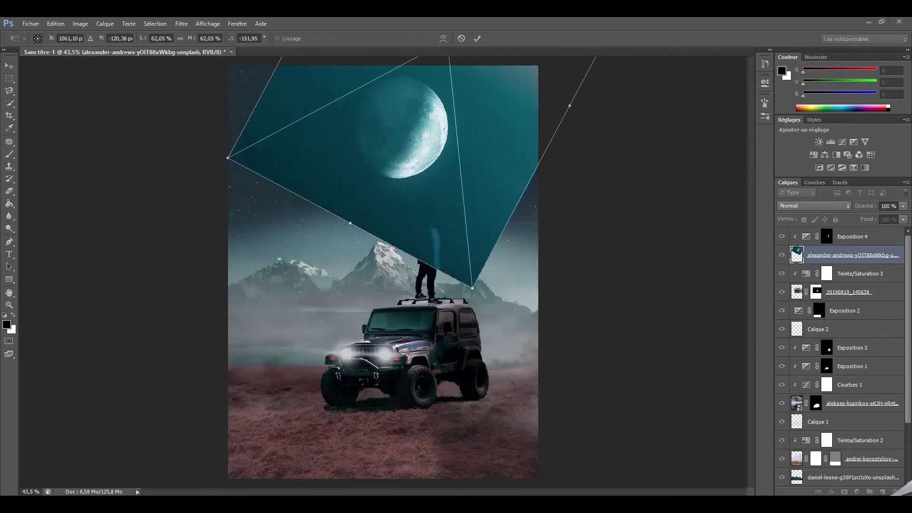
pyautogui.moveTo(486, 295); pyautogui.dragTo(412, 296)
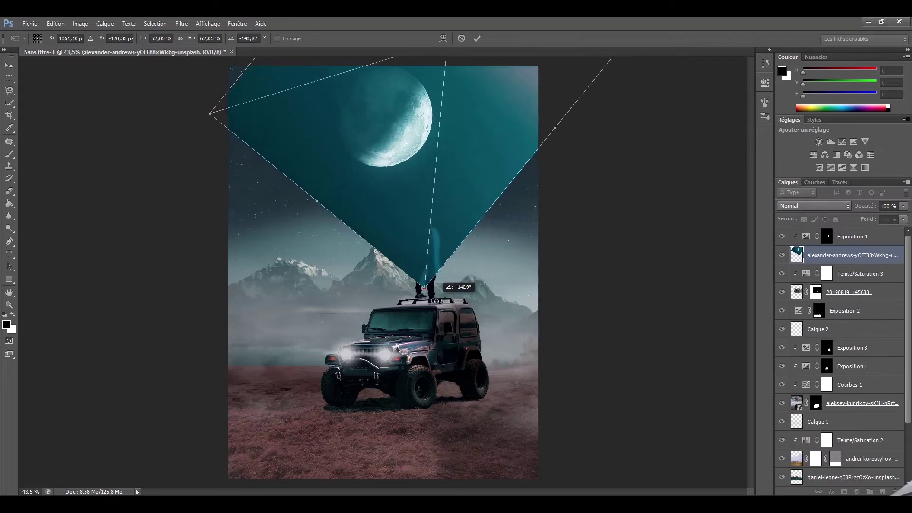
pyautogui.moveTo(460, 147); pyautogui.dragTo(468, 178)
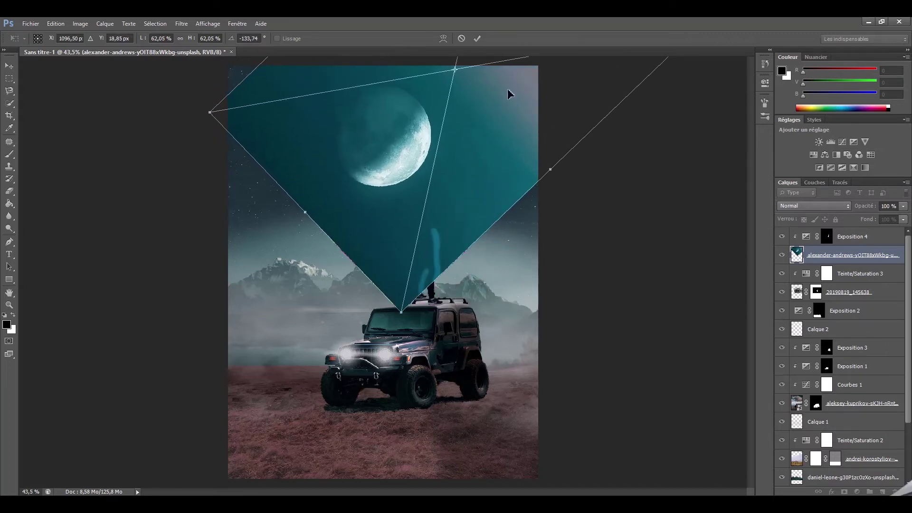
pyautogui.press('Return')
pyautogui.moveTo(870, 255); pyautogui.dragTo(876, 236)
# - Erase the excess sky and teal glow around the moon with the Eraser
pyautogui.press('e')
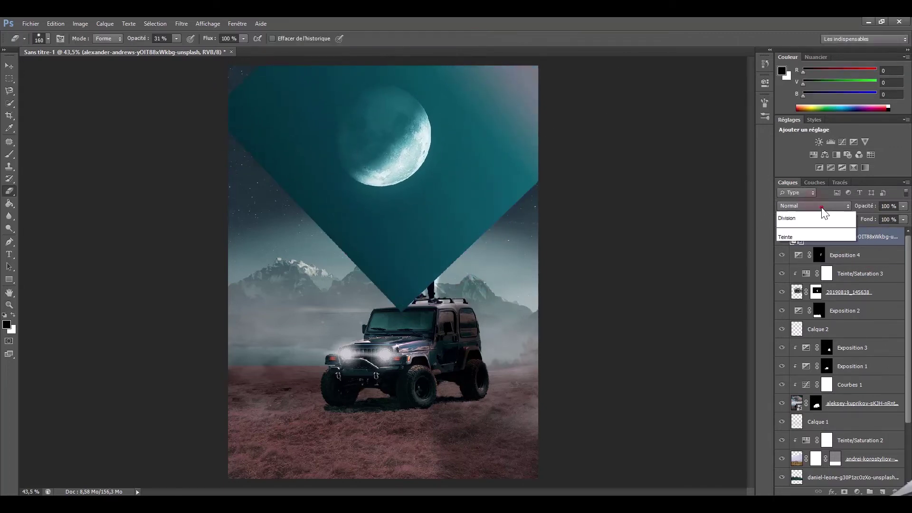
pyautogui.scroll(-5, 822, 208)
pyautogui.scroll(-7, 822, 207)
pyautogui.scroll(-7, 822, 207)
pyautogui.scroll(-5, 822, 207)
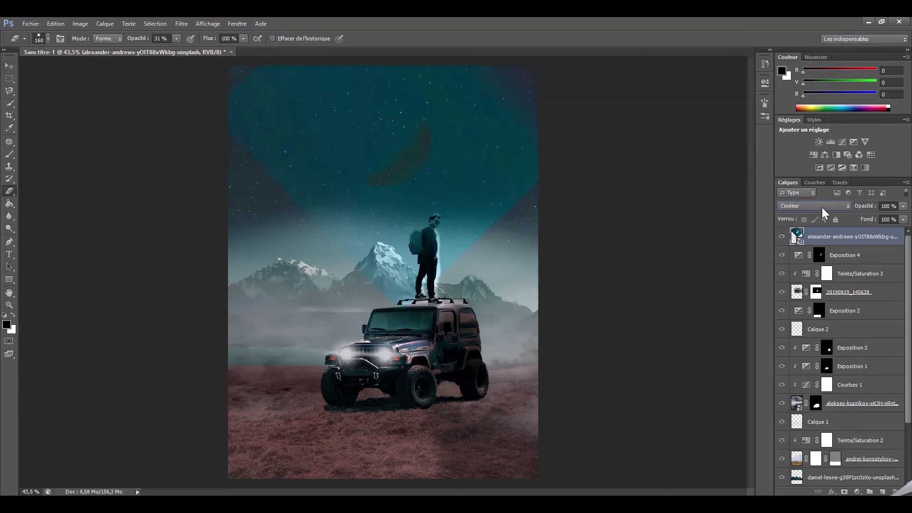
pyautogui.scroll(-2, 822, 208)
pyautogui.scroll(-2, 822, 207)
pyautogui.click(445, 197)
pyautogui.moveTo(177, 38); pyautogui.dragTo(189, 55)
pyautogui.moveTo(475, 204)
pyautogui.mouseDown()
pyautogui.moveTo(526, 169)
pyautogui.moveTo(479, 85)
pyautogui.moveTo(255, 126)
pyautogui.moveTo(448, 92)
pyautogui.moveTo(422, 196)
pyautogui.moveTo(337, 186)
pyautogui.mouseUp()
pyautogui.hotkey('ctrl', 'z')
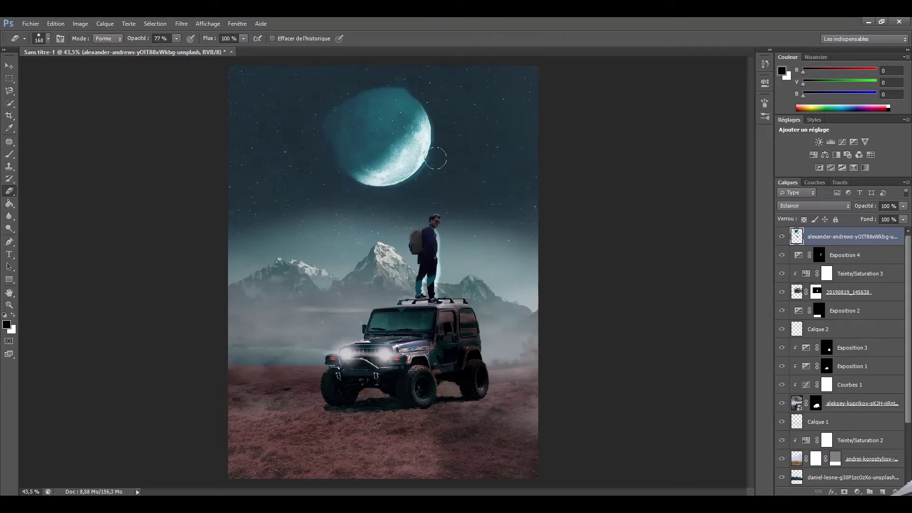
pyautogui.hotkey('ctrl', '1')
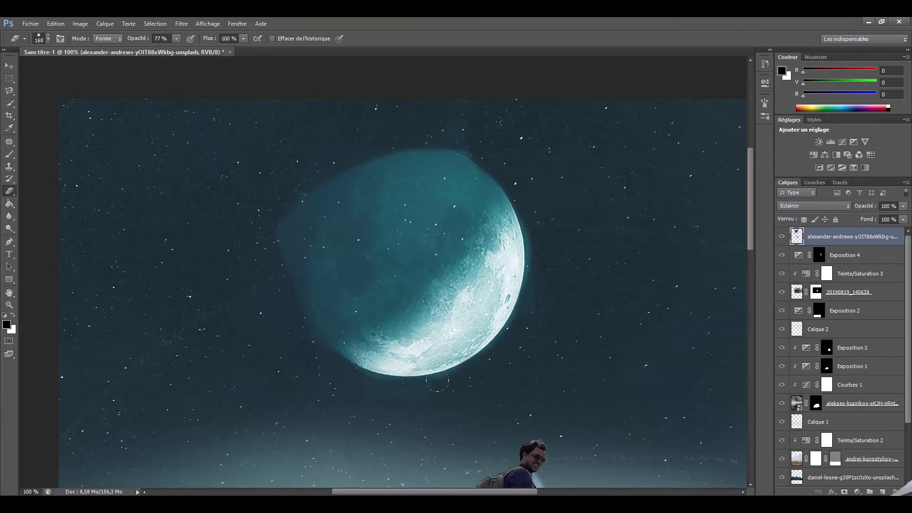
pyautogui.moveTo(332, 181); pyautogui.dragTo(280, 257)
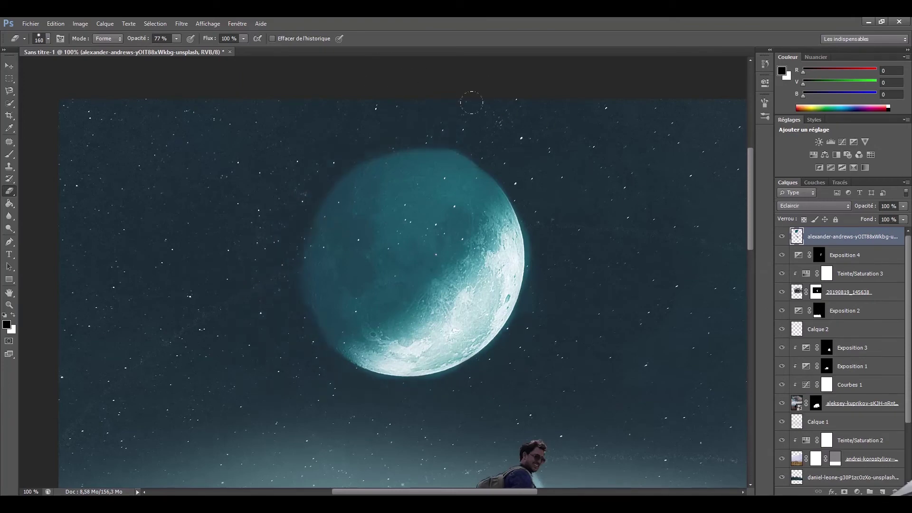
# - Set the moon layer's blend mode to Couleur plus claire
pyautogui.click(814, 206)
pyautogui.press('Escape')
pyautogui.click(814, 205)
pyautogui.click(807, 240)
pyautogui.moveTo(119, 52); pyautogui.dragTo(128, 48)
pyautogui.click(9, 304)
pyautogui.press('e')
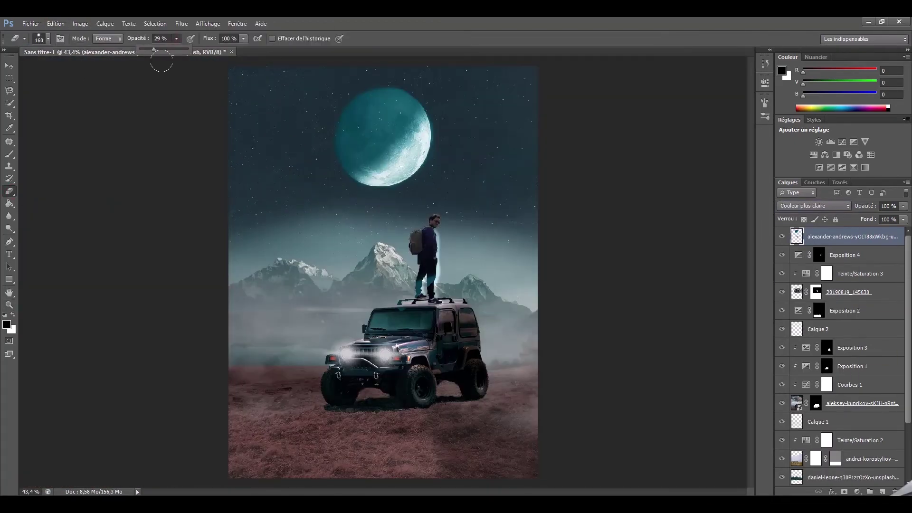
pyautogui.hotkey('ctrl', 't')
pyautogui.rightClick(374, 147)
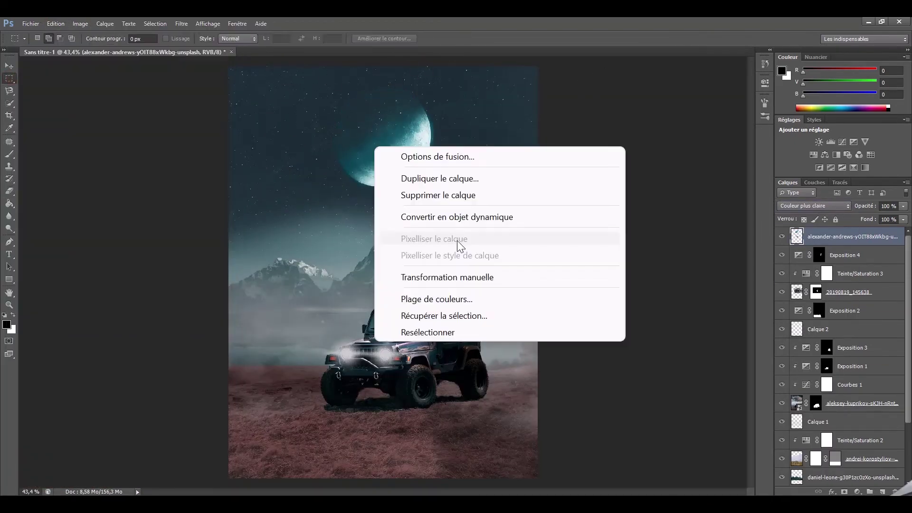
# - Enlarge and reposition the moon, and delete the Teinte/Saturation 3 layer
pyautogui.click(595, 239)
pyautogui.click(477, 38)
pyautogui.click(846, 255)
pyautogui.press('Delete')
pyautogui.press('m')
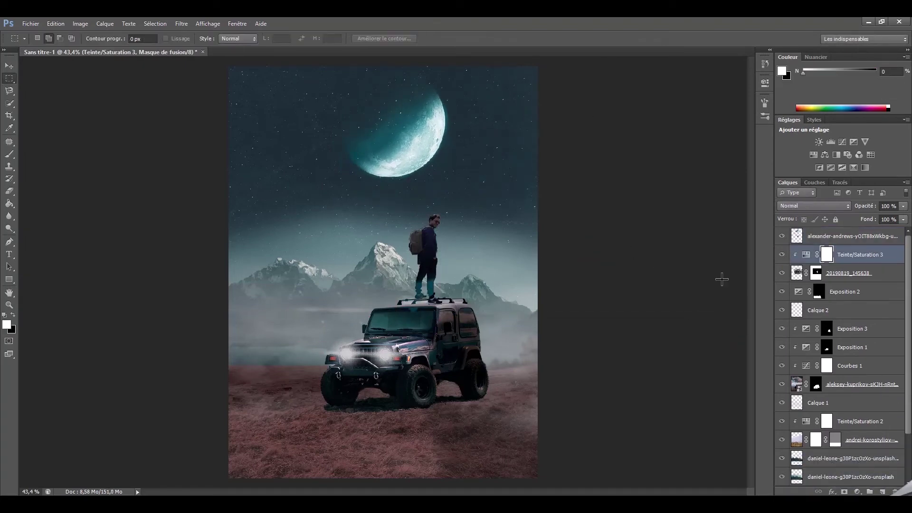
# - Hide the Exposition 4 glow beside the man and adjust its mask
pyautogui.press('z')
pyautogui.click(445, 287)
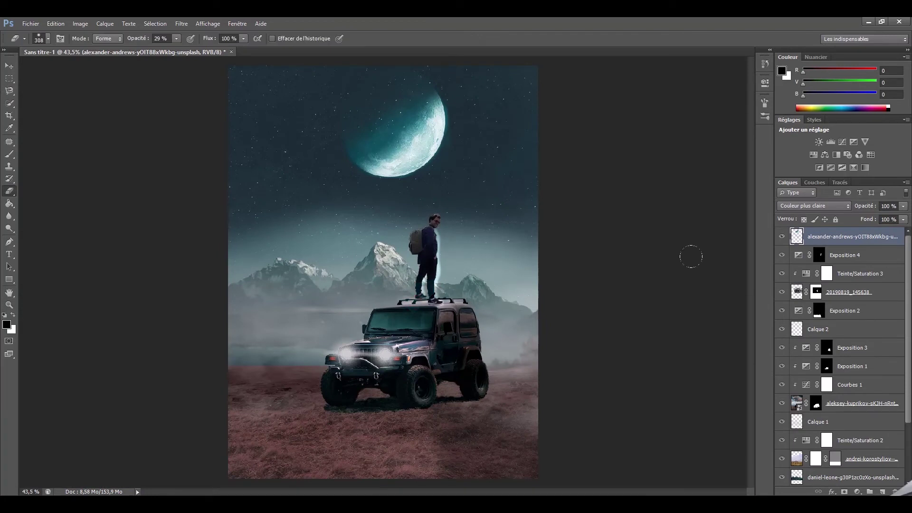
pyautogui.write('100')
pyautogui.press('Return')
pyautogui.click(781, 255)
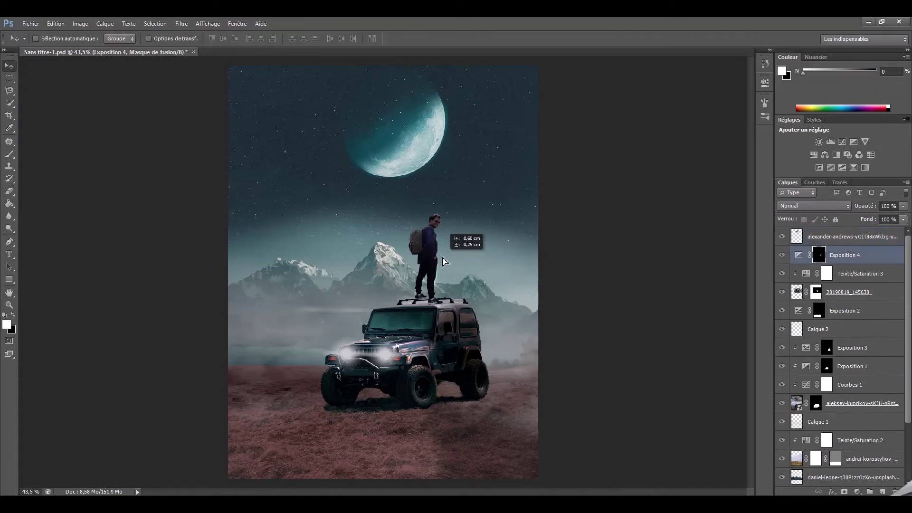
pyautogui.scroll(5, 434, 228)
pyautogui.scroll(-5, 442, 300)
pyautogui.hotkey('ctrl', 't')
pyautogui.scroll(4, 568, 264)
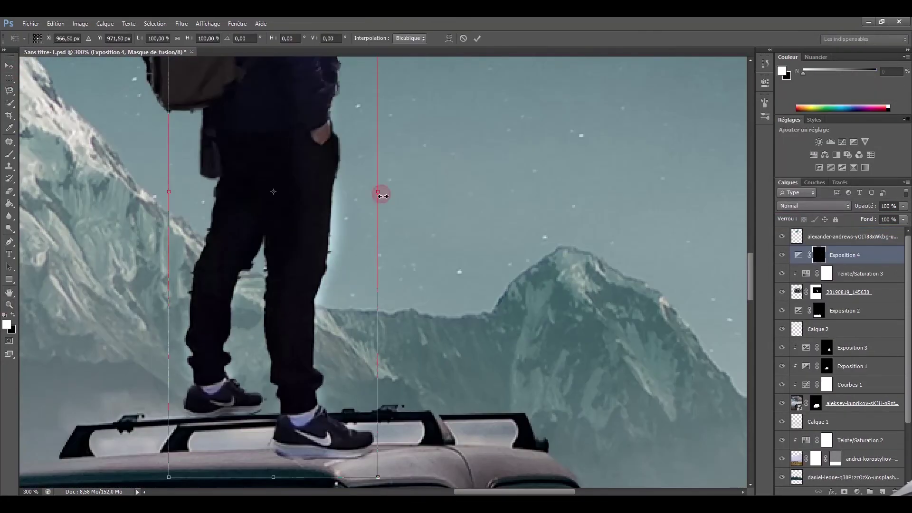
pyautogui.press('Return')
pyautogui.scroll(-5, 382, 196)
# - Group the layers into Groupe 1 and Groupe 2, with Calque 2 inside Groupe 2
pyautogui.keyDown('shift'); pyautogui.click(896, 295); pyautogui.keyUp('shift')
pyautogui.rightClick(896, 295)
pyautogui.press('Escape')
pyautogui.hotkey('ctrl', 'g')
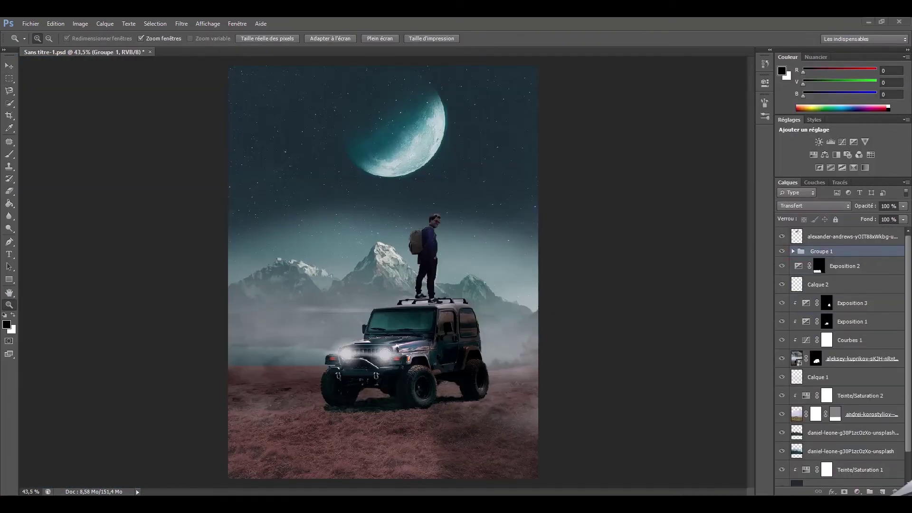
pyautogui.click(818, 284)
pyautogui.hotkey('ctrl', 'g')
pyautogui.click(852, 314)
pyautogui.keyDown('shift'); pyautogui.click(855, 369); pyautogui.keyUp('shift')
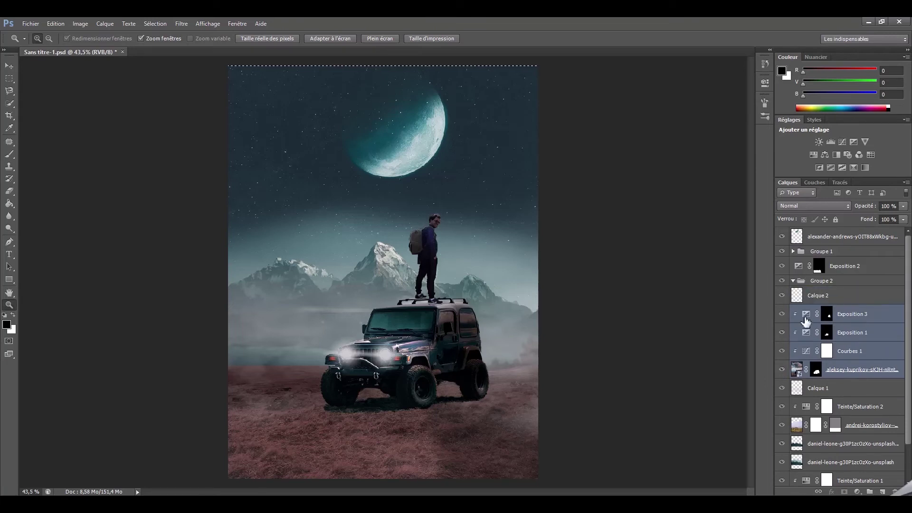
pyautogui.click(863, 295)
pyautogui.keyDown('shift'); pyautogui.click(855, 370); pyautogui.keyUp('shift')
pyautogui.moveTo(855, 369); pyautogui.dragTo(822, 281)
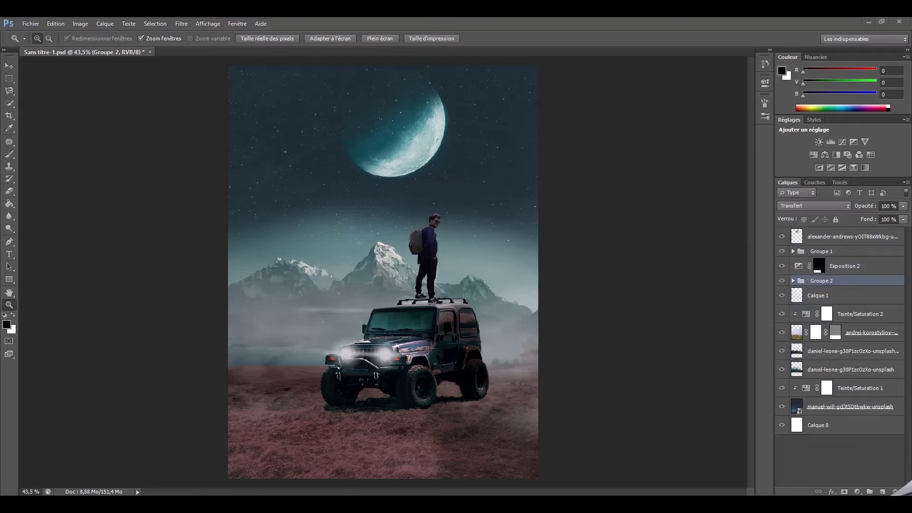
pyautogui.keyDown('shift'); pyautogui.click(836, 251); pyautogui.keyUp('shift')
# - Move the man and jeep lower in the scene and enlarge them together
pyautogui.press('v')
pyautogui.moveTo(496, 309); pyautogui.dragTo(494, 330)
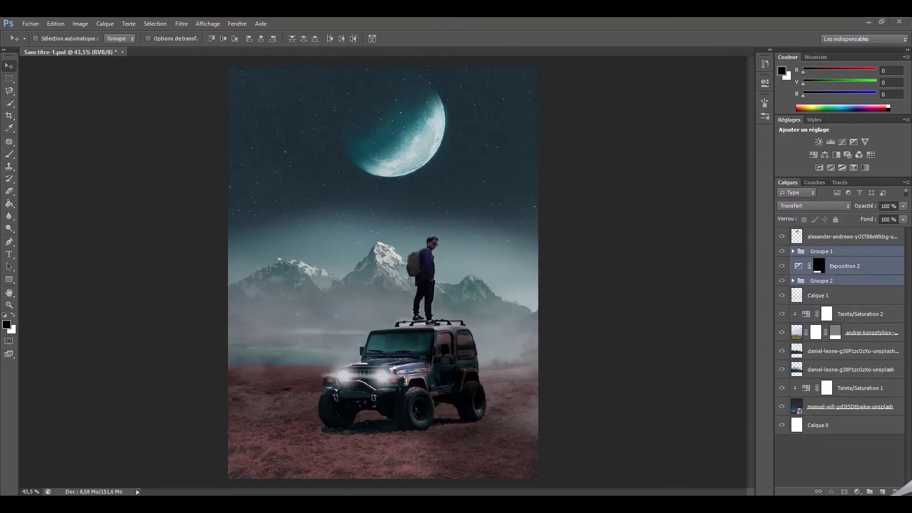
pyautogui.rightClick(473, 206)
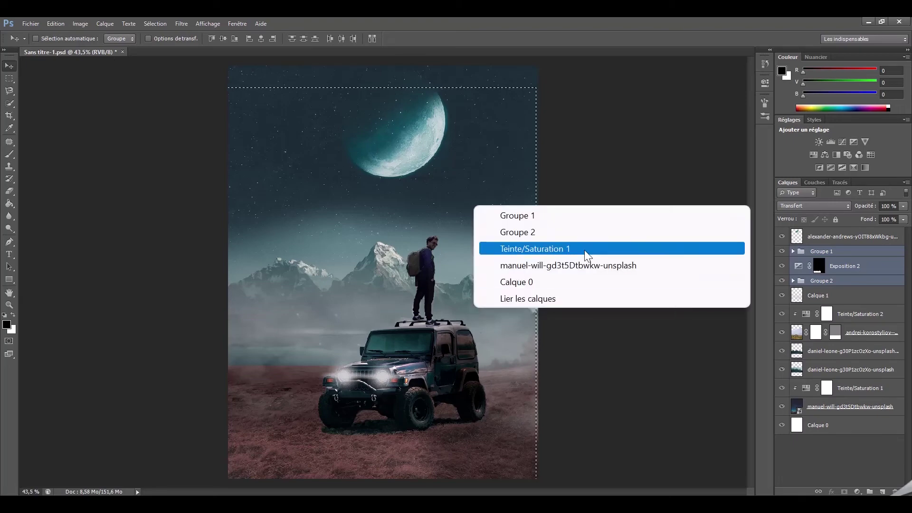
pyautogui.hotkey('ctrl', 't')
pyautogui.moveTo(536, 88); pyautogui.dragTo(613, 98)
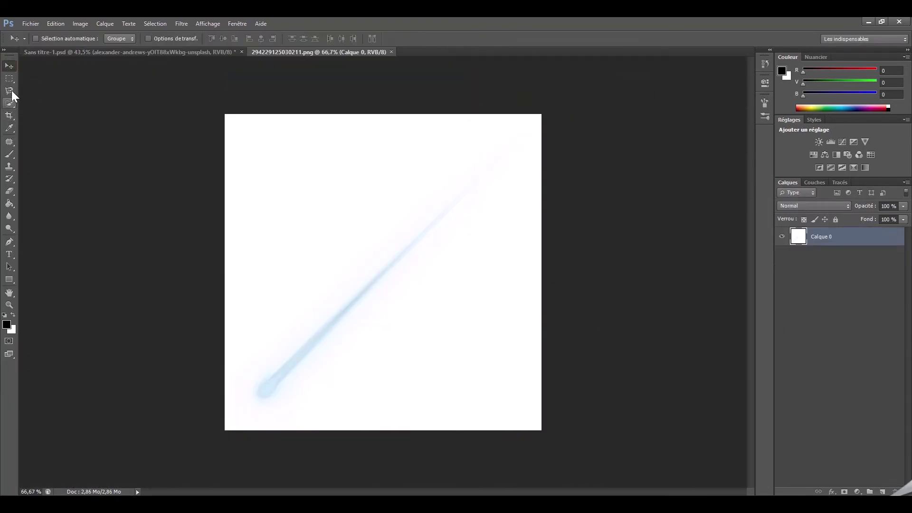
# - Delete the streak PNG's white background via Plage de couleurs at tolerance 18, then return to the collage
pyautogui.click(9, 128)
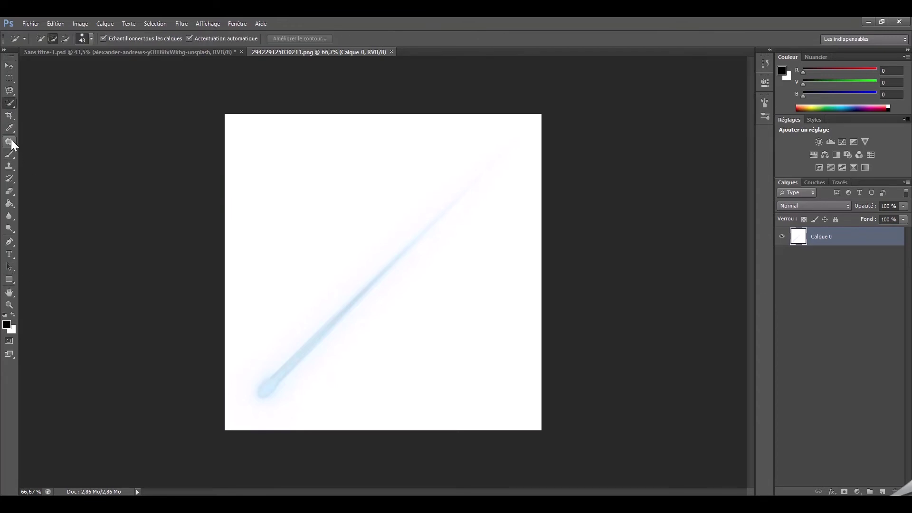
pyautogui.click(286, 162)
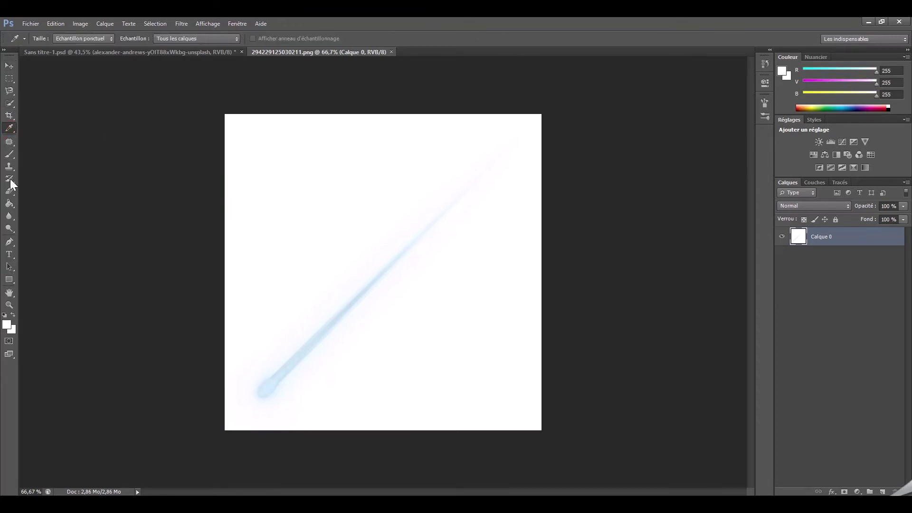
pyautogui.click(164, 25)
pyautogui.click(229, 148)
pyautogui.moveTo(400, 169); pyautogui.dragTo(390, 170)
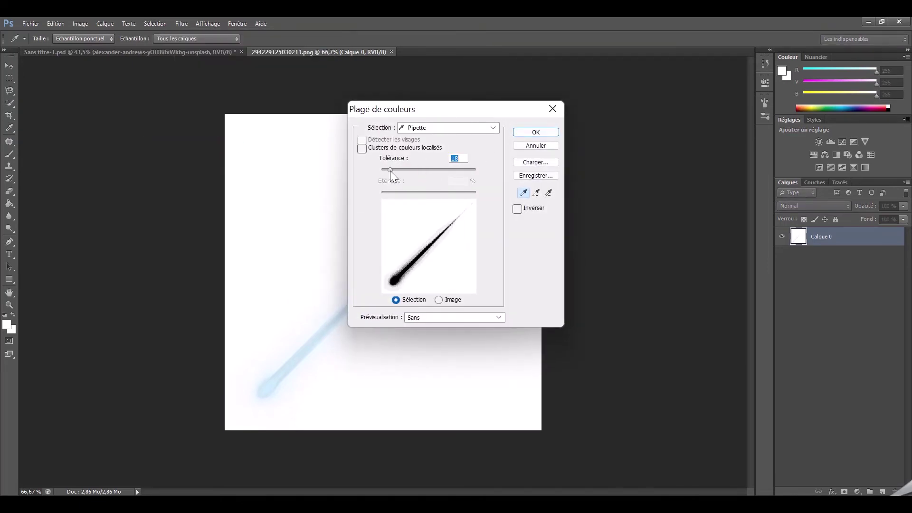
pyautogui.click(536, 132)
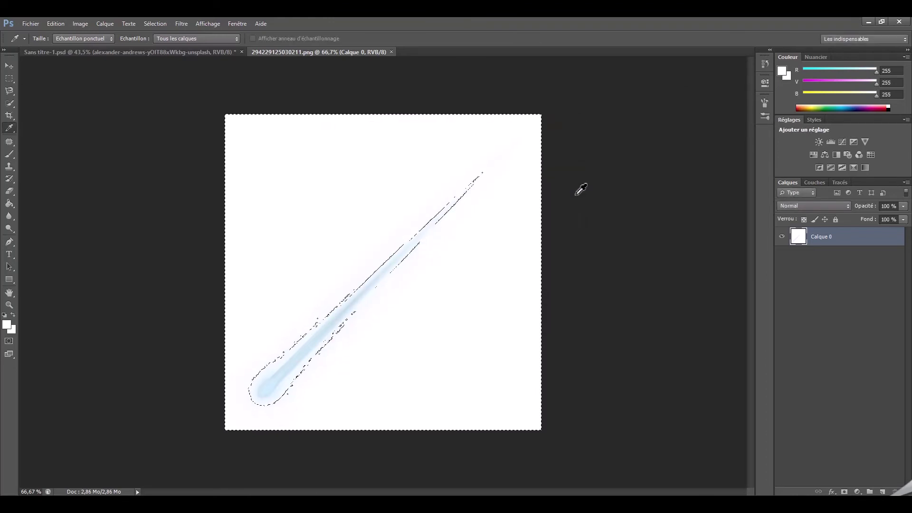
pyautogui.press('Delete')
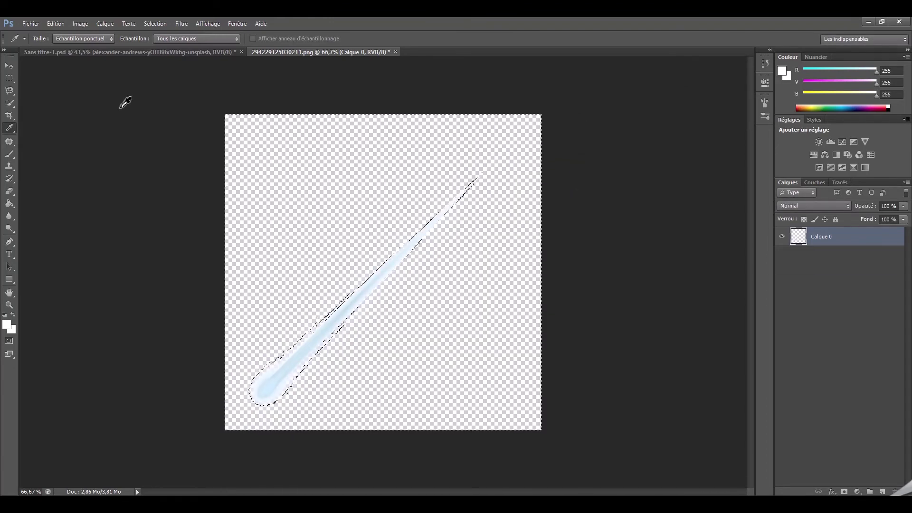
pyautogui.hotkey('ctrl', 'd')
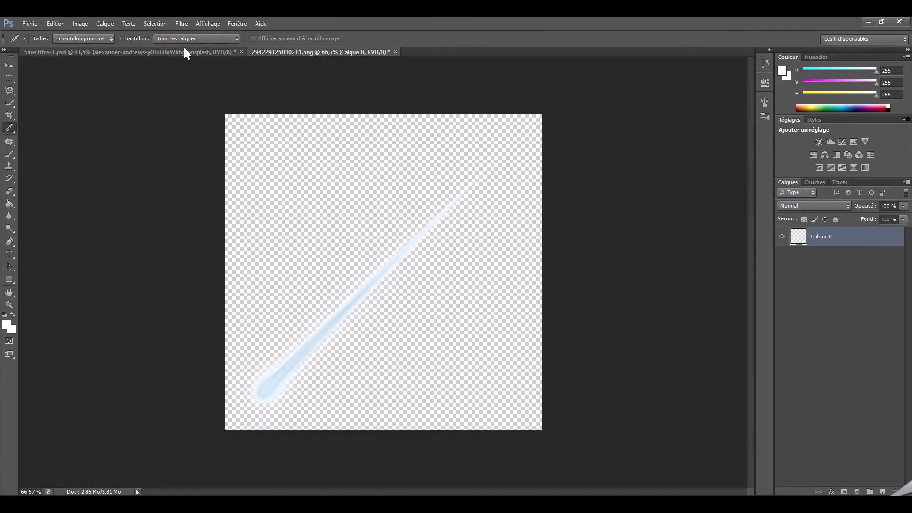
pyautogui.press('v')
pyautogui.click(52, 53)
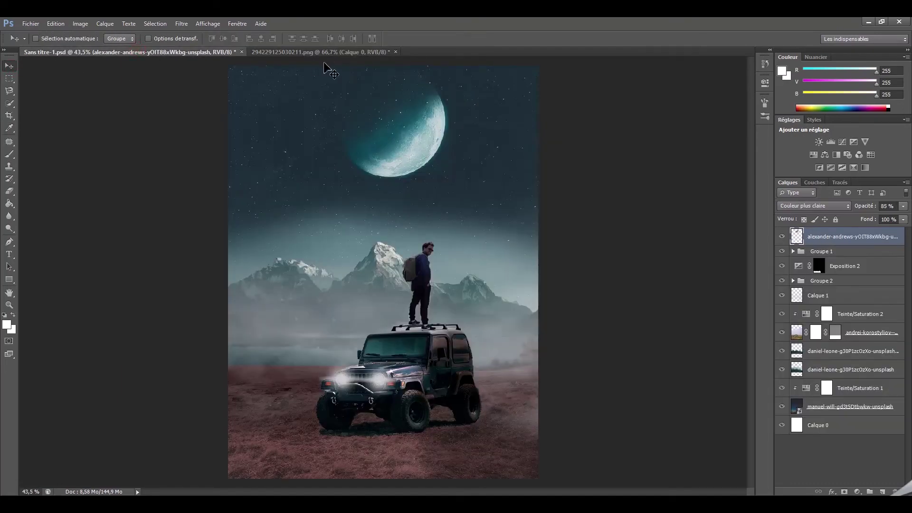
# - Bring the shooting star into the collage, shrink it to about a third, and place it right of the moon
pyautogui.moveTo(682, 255); pyautogui.dragTo(454, 216)
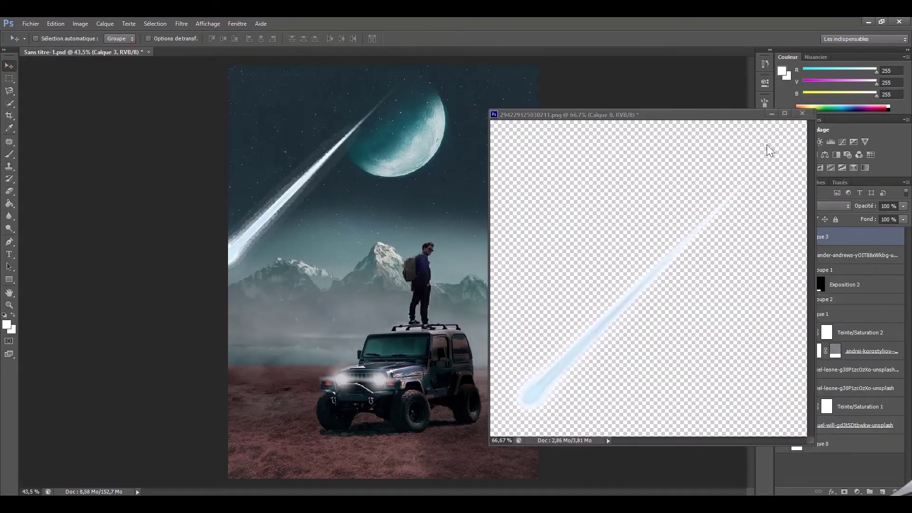
pyautogui.click(771, 114)
pyautogui.moveTo(330, 203); pyautogui.dragTo(497, 189)
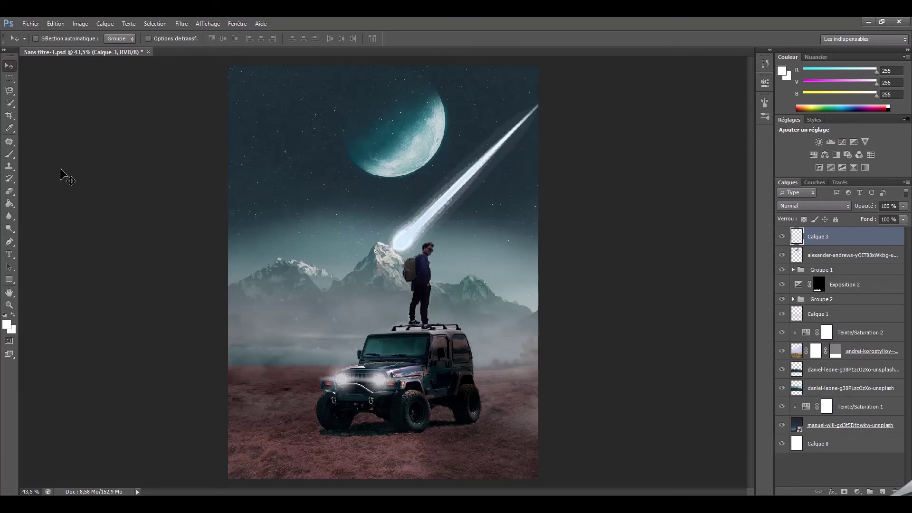
pyautogui.click(13, 81)
pyautogui.rightClick(366, 217)
pyautogui.click(515, 348)
pyautogui.moveTo(590, 271); pyautogui.dragTo(445, 133)
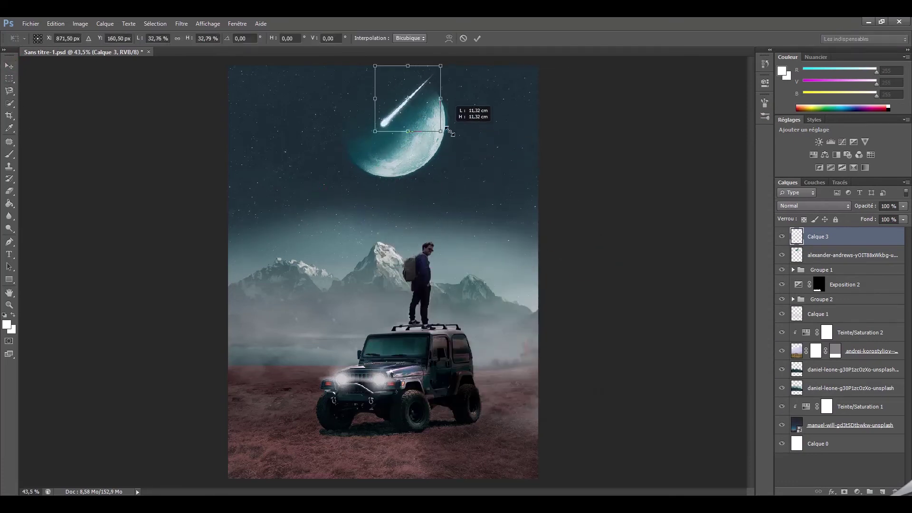
pyautogui.moveTo(409, 98); pyautogui.dragTo(499, 160)
pyautogui.moveTo(532, 192); pyautogui.dragTo(490, 150)
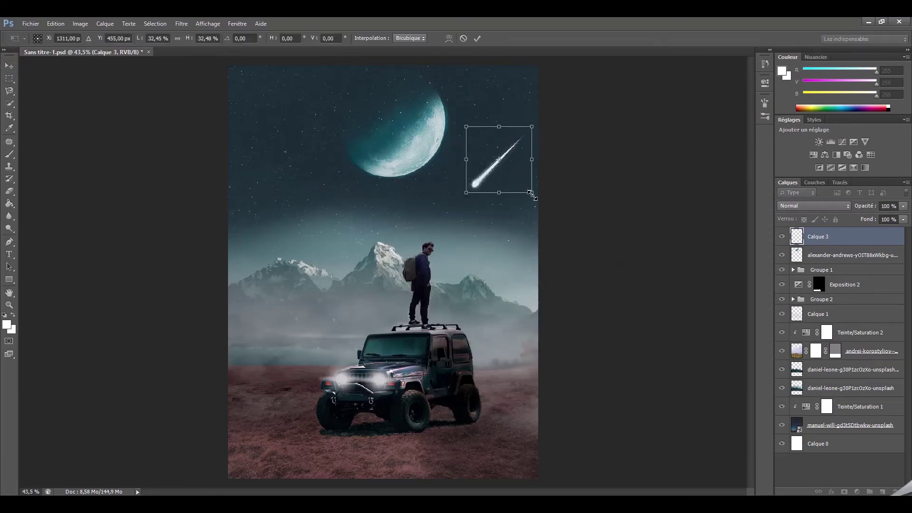
pyautogui.click(478, 38)
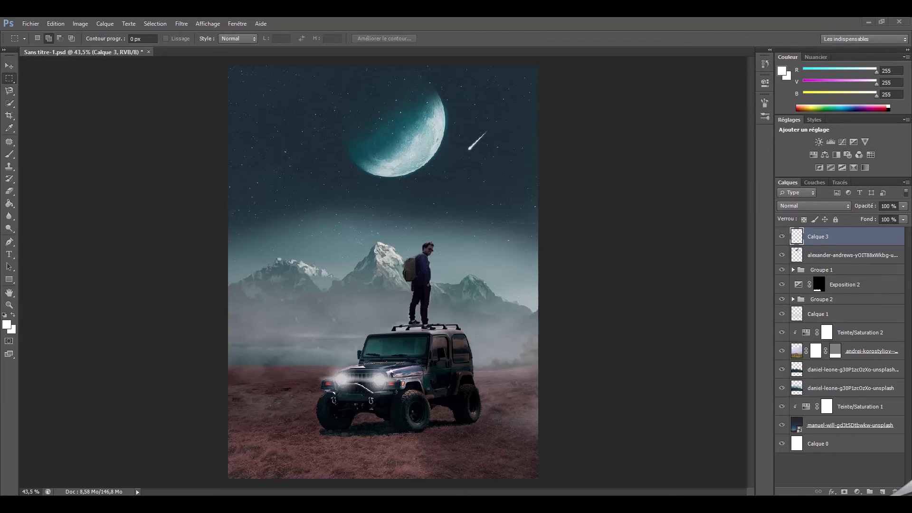
# - Set the shooting-star layer to 60% opacity
pyautogui.click(902, 207)
pyautogui.click(793, 239)
pyautogui.scroll(-7, 834, 206)
pyautogui.press('z')
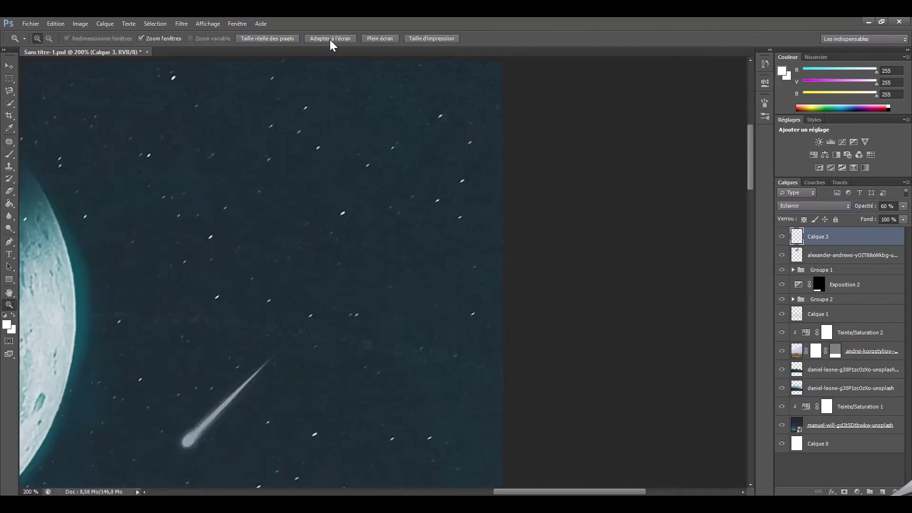
pyautogui.click(341, 46)
# - Duplicate the streak into the upper-left sky and nudge the original further right
pyautogui.rightClick(820, 240)
pyautogui.click(714, 104)
pyautogui.press('Return')
pyautogui.press('v')
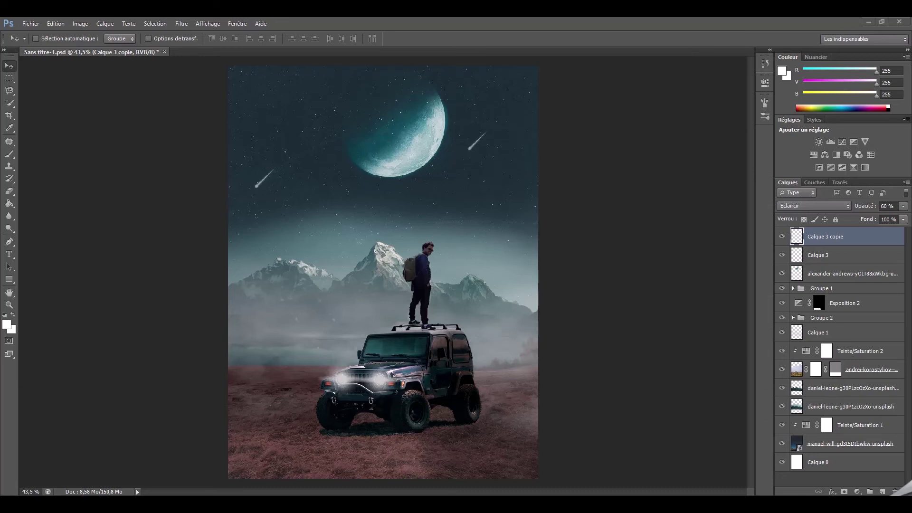
pyautogui.moveTo(265, 179); pyautogui.dragTo(263, 86)
pyautogui.moveTo(295, 112); pyautogui.dragTo(295, 242)
pyautogui.click(848, 257)
pyautogui.moveTo(480, 143); pyautogui.dragTo(499, 146)
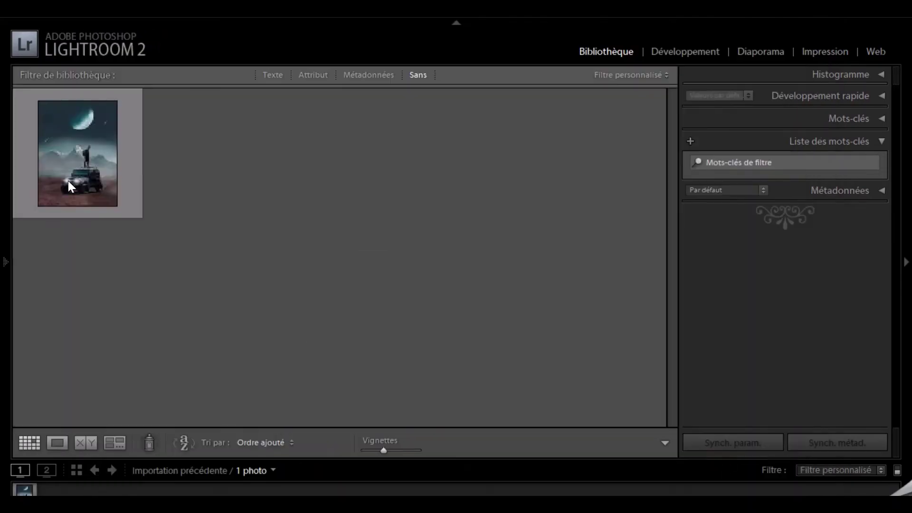
# - Open Final.jpg in Développement and set Récupération to 39
pyautogui.doubleClick(69, 184)
pyautogui.click(737, 61)
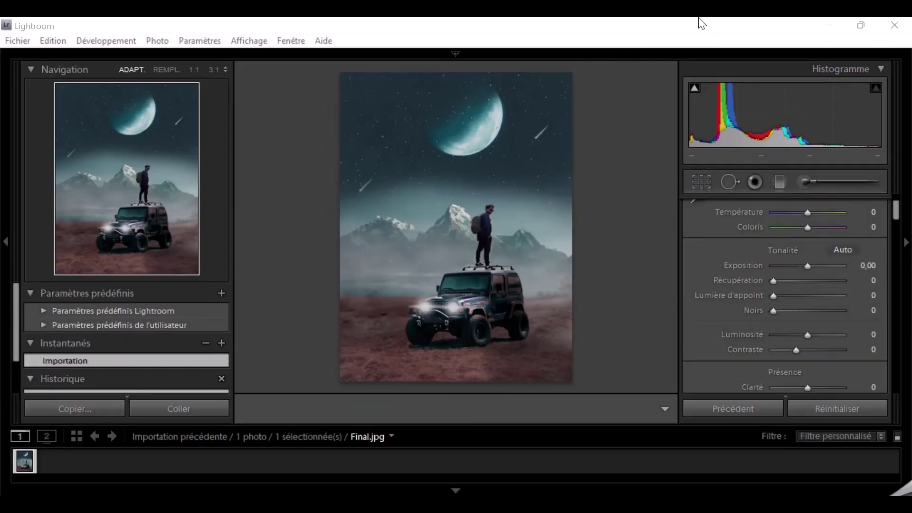
pyautogui.press('F7')
pyautogui.moveTo(773, 281)
pyautogui.mouseDown()
pyautogui.moveTo(794, 281)
pyautogui.moveTo(783, 295)
pyautogui.mouseUp()
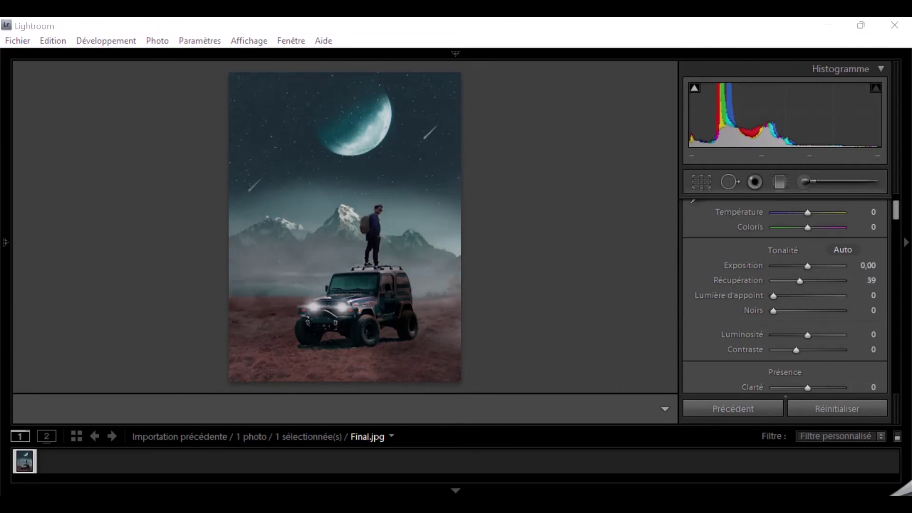
# - Set the Bleu hue to −21 and saturation to Rouge +27, Orange +10, Bleu +42
pyautogui.scroll(-5, 816, 283)
pyautogui.scroll(-5, 810, 289)
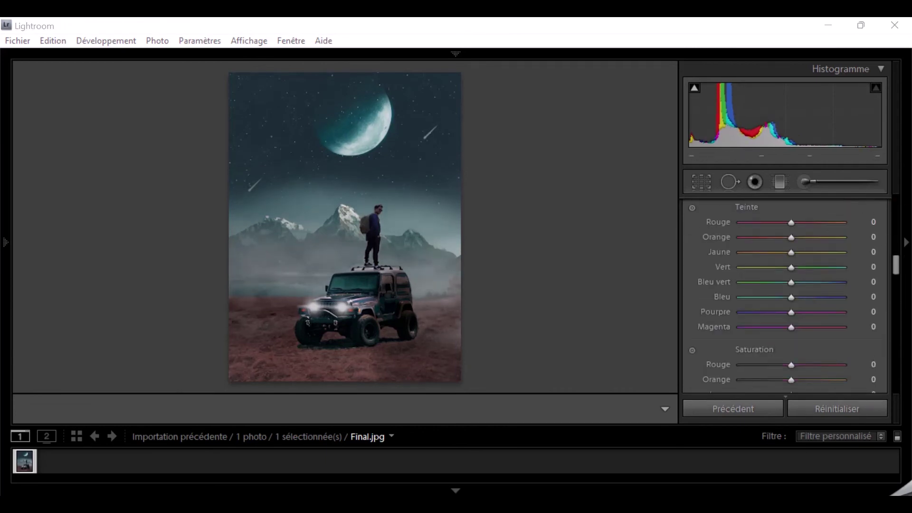
pyautogui.moveTo(793, 298); pyautogui.dragTo(780, 298)
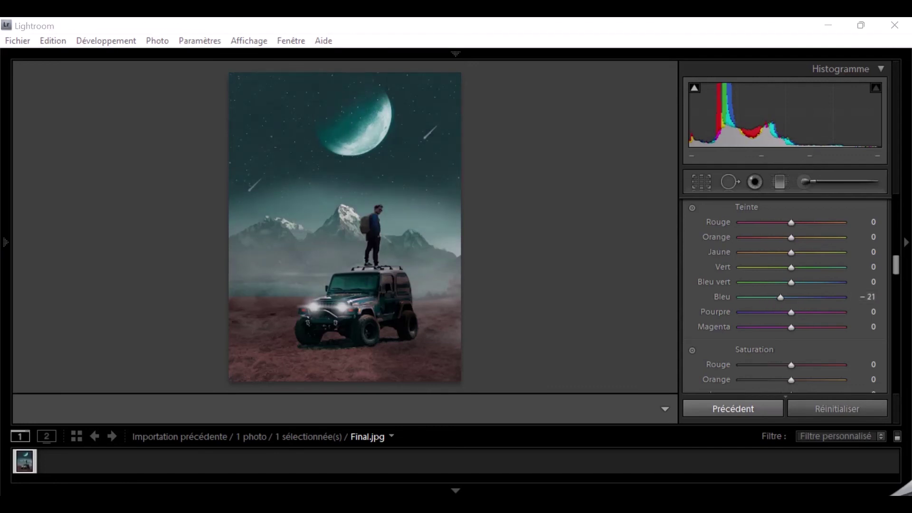
pyautogui.moveTo(791, 223); pyautogui.dragTo(804, 232)
pyautogui.moveTo(897, 267); pyautogui.dragTo(897, 264)
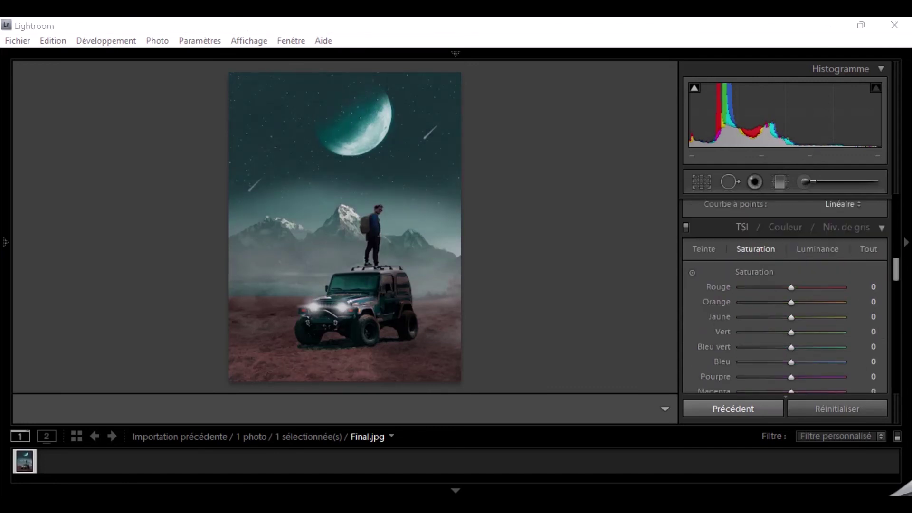
pyautogui.moveTo(791, 362); pyautogui.dragTo(814, 363)
pyautogui.moveTo(791, 288); pyautogui.dragTo(806, 288)
pyautogui.click(798, 303)
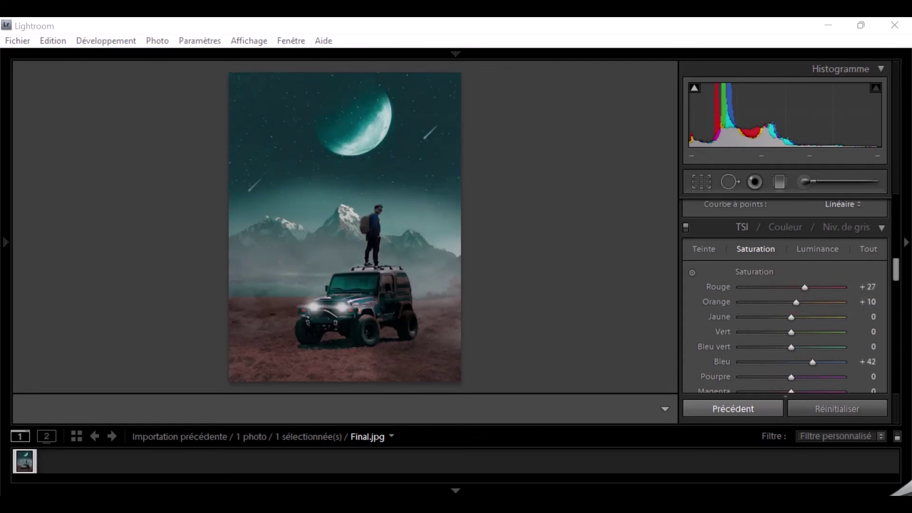
# - Raise Vibrance to +10
pyautogui.scroll(3, 904, 259)
pyautogui.scroll(3, 904, 258)
pyautogui.scroll(2, 905, 259)
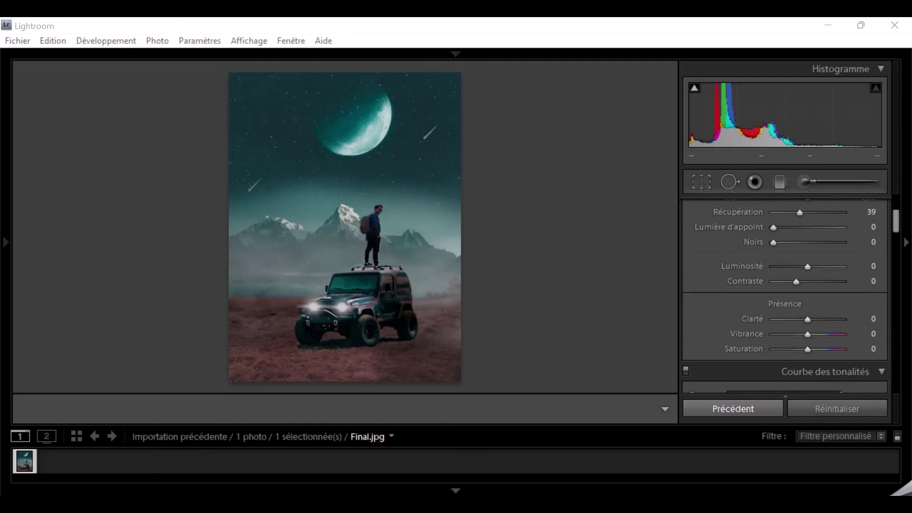
pyautogui.scroll(2, 905, 216)
pyautogui.scroll(2, 905, 216)
pyautogui.scroll(1, 905, 216)
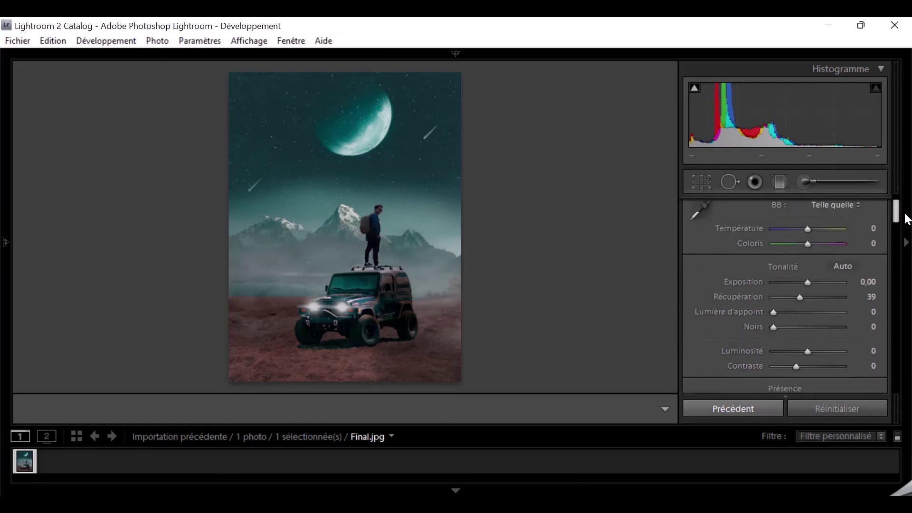
pyautogui.scroll(-1, 905, 218)
pyautogui.scroll(-4, 905, 218)
pyautogui.scroll(-1, 905, 218)
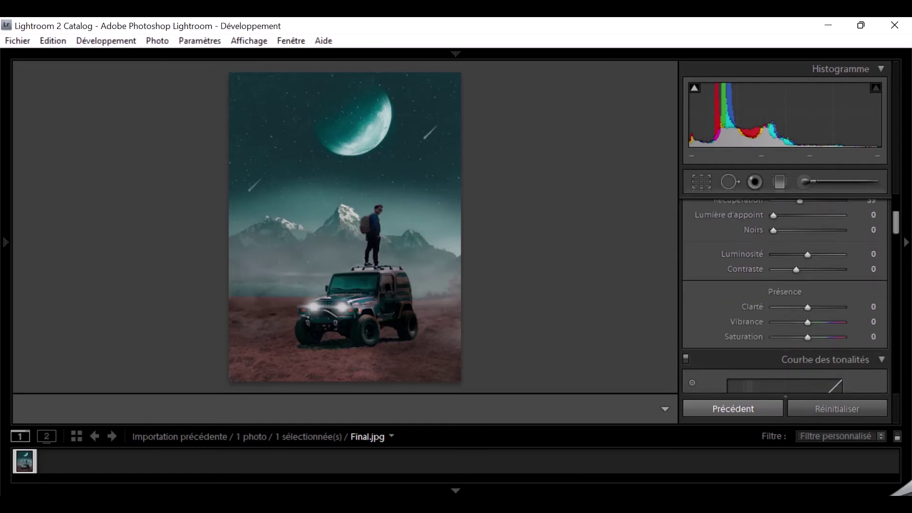
pyautogui.moveTo(808, 323); pyautogui.dragTo(811, 323)
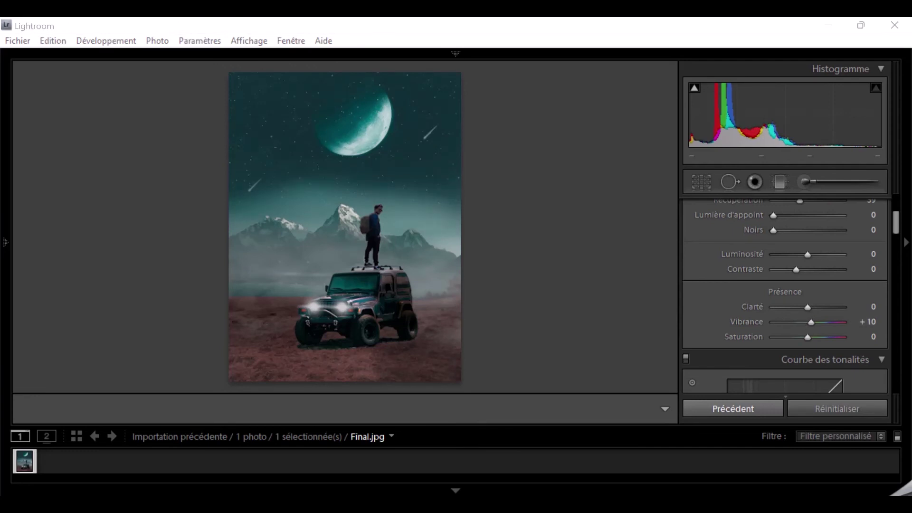
pyautogui.moveTo(896, 221)
pyautogui.mouseDown()
pyautogui.moveTo(908, 394)
pyautogui.moveTo(905, 247)
pyautogui.mouseUp()
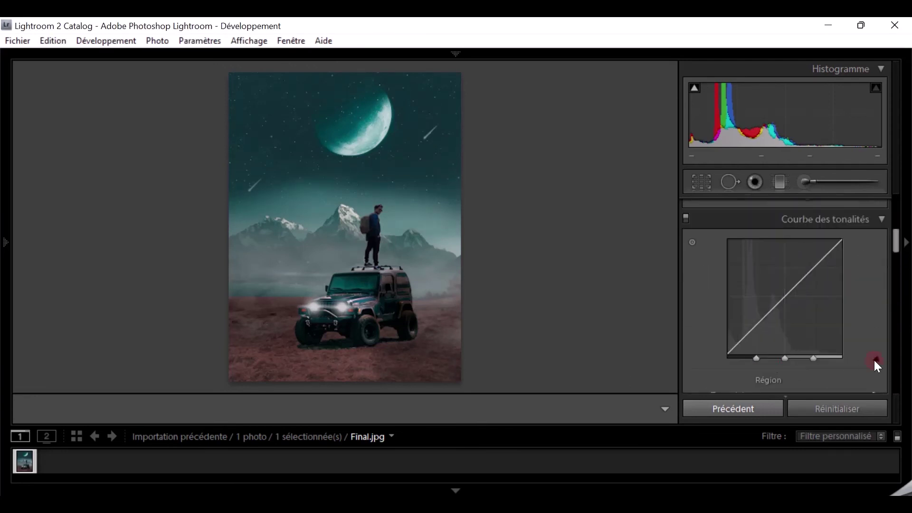
# - Lift the tone curve upward to brighten the photo, checking detail zoomed in
pyautogui.scroll(-3, 874, 333)
pyautogui.moveTo(897, 257); pyautogui.dragTo(901, 246)
pyautogui.scroll(2, 784, 266)
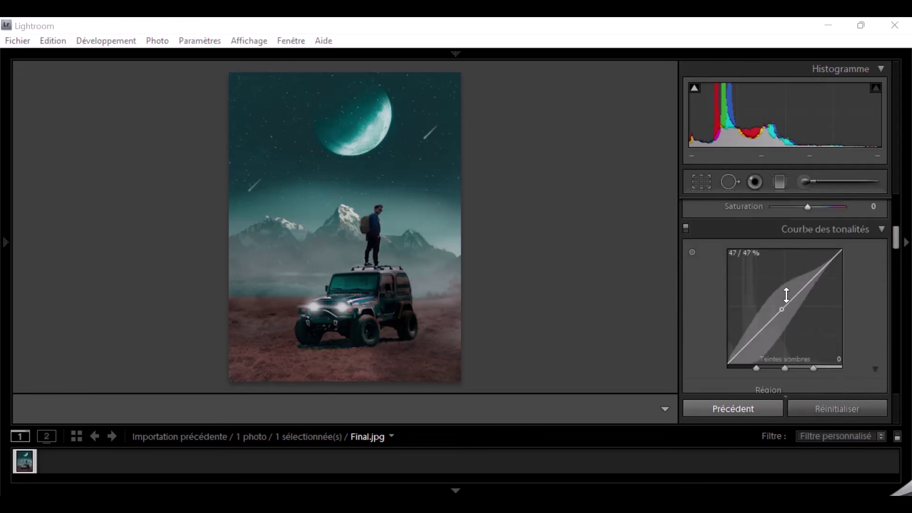
pyautogui.moveTo(786, 295); pyautogui.dragTo(791, 295)
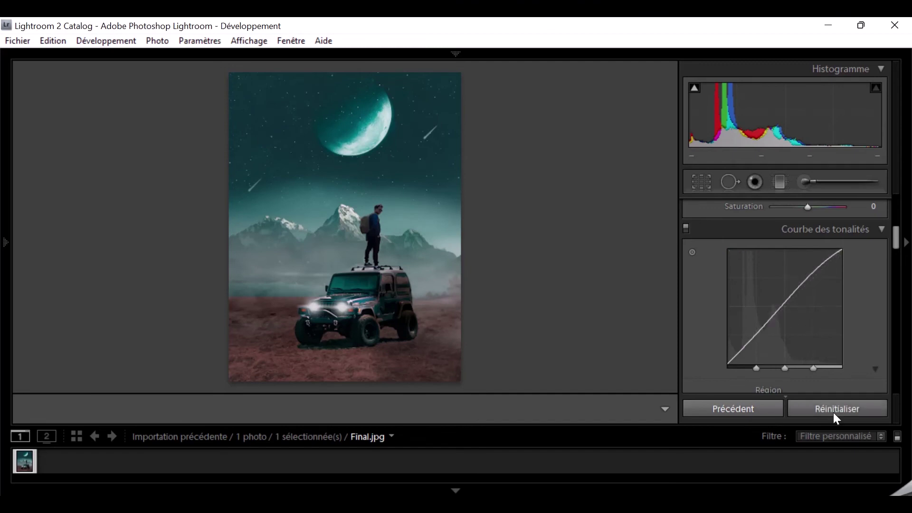
pyautogui.click(380, 268)
pyautogui.click(499, 230)
pyautogui.click(376, 233)
pyautogui.click(407, 265)
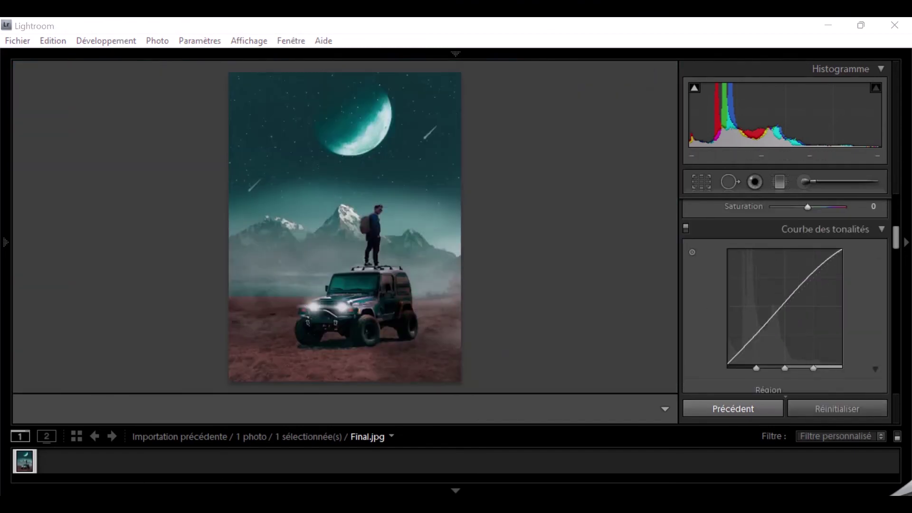
# - Set sharpening Gain to 28 and luminance noise reduction to 25, then close the preview
pyautogui.scroll(-5, 855, 323)
pyautogui.scroll(-5, 860, 290)
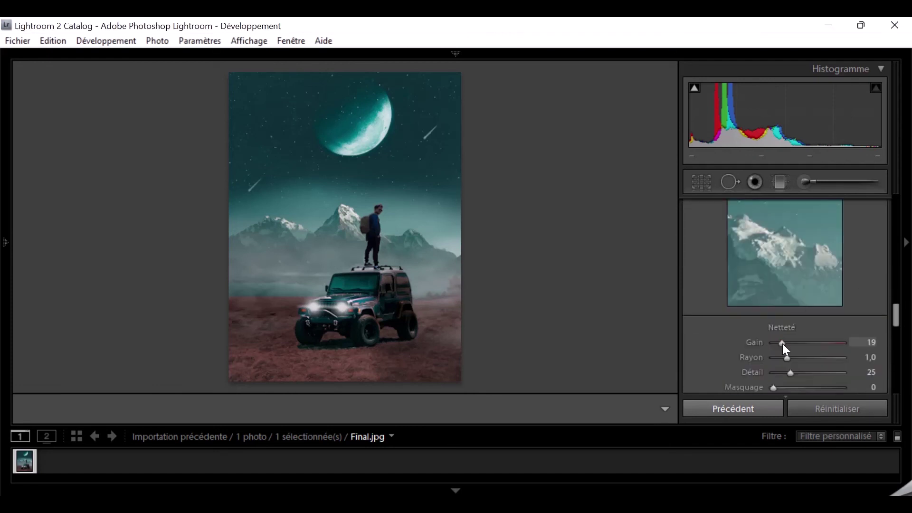
pyautogui.moveTo(784, 345); pyautogui.dragTo(788, 346)
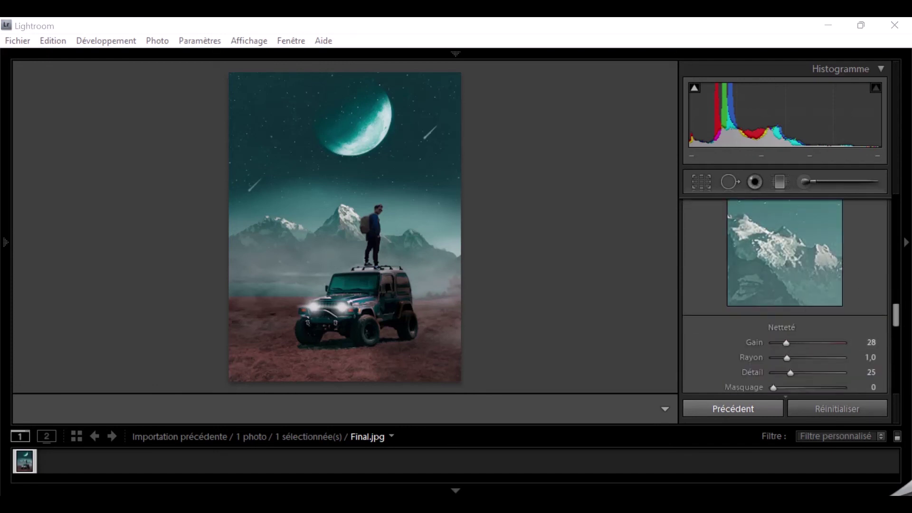
pyautogui.scroll(-3, 857, 334)
pyautogui.scroll(-2, 857, 335)
pyautogui.moveTo(774, 319); pyautogui.dragTo(782, 320)
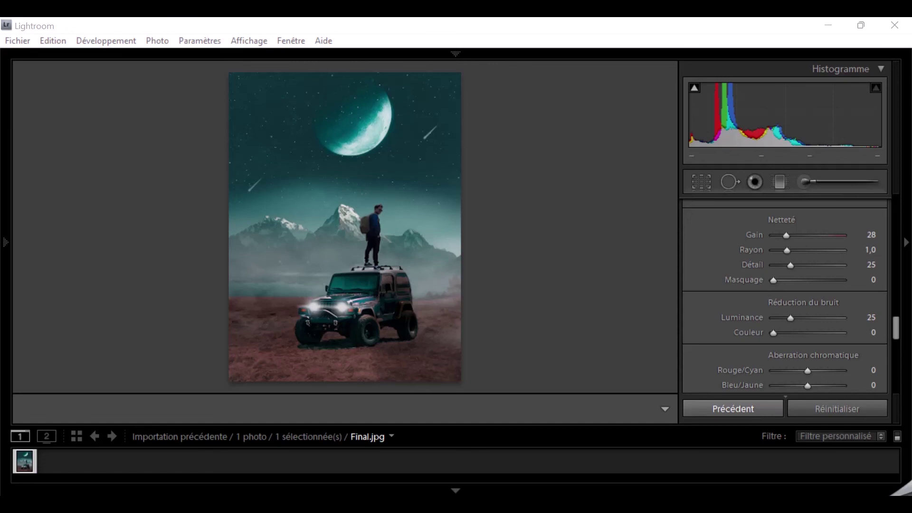
pyautogui.scroll(2, 611, 244)
pyautogui.scroll(2, 534, 255)
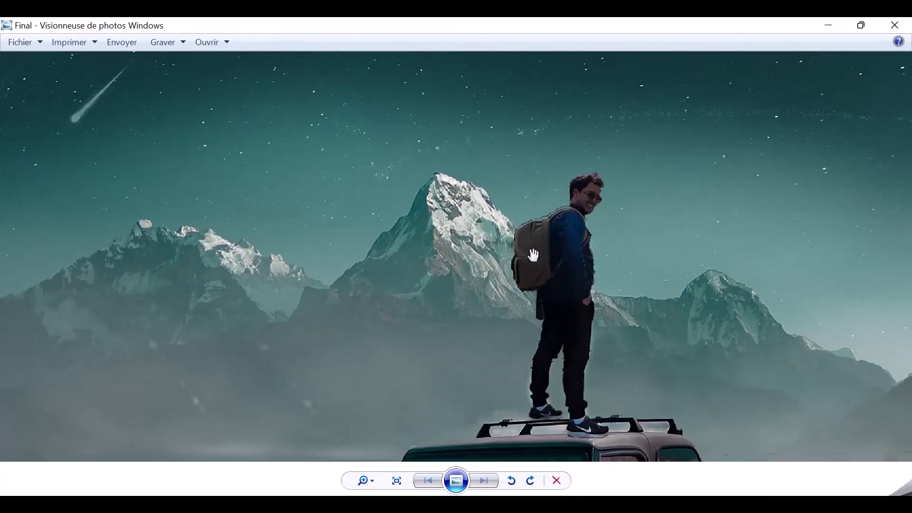
pyautogui.scroll(-3, 614, 185)
pyautogui.scroll(-2, 549, 386)
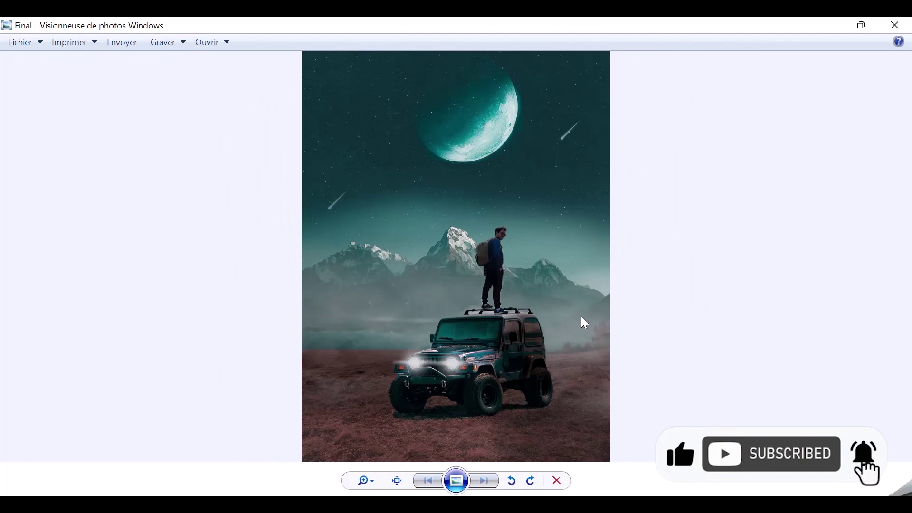
pyautogui.click(895, 25)
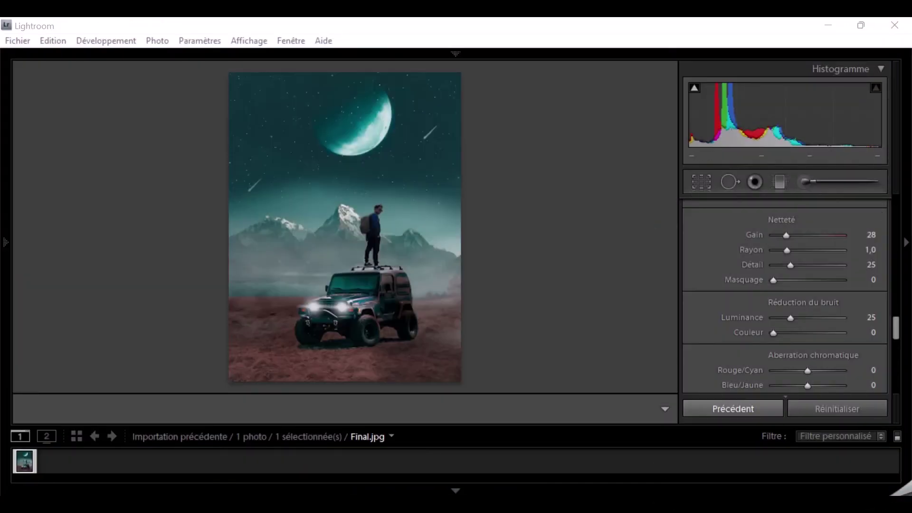